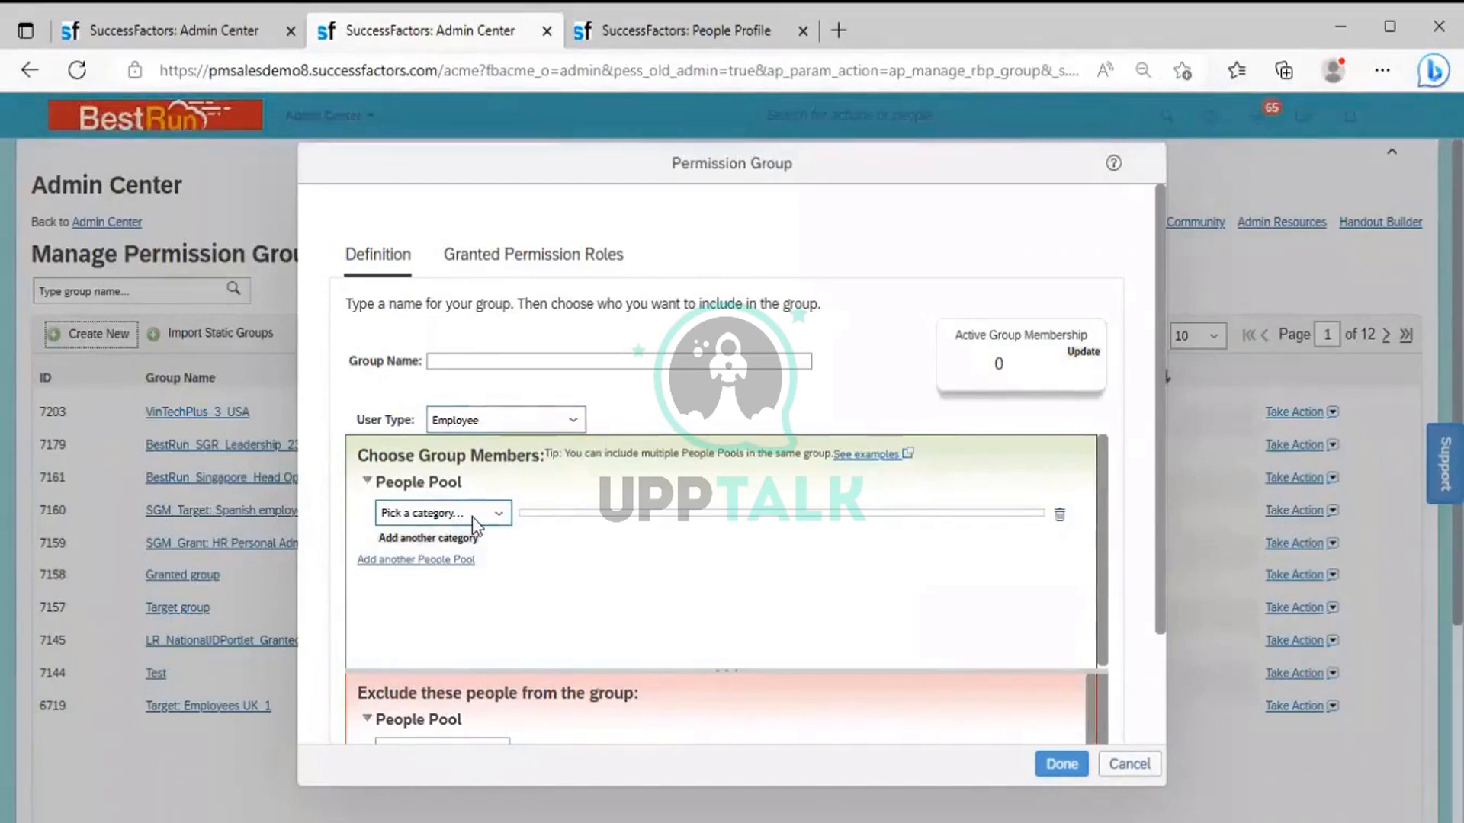
pyautogui.click(472, 515)
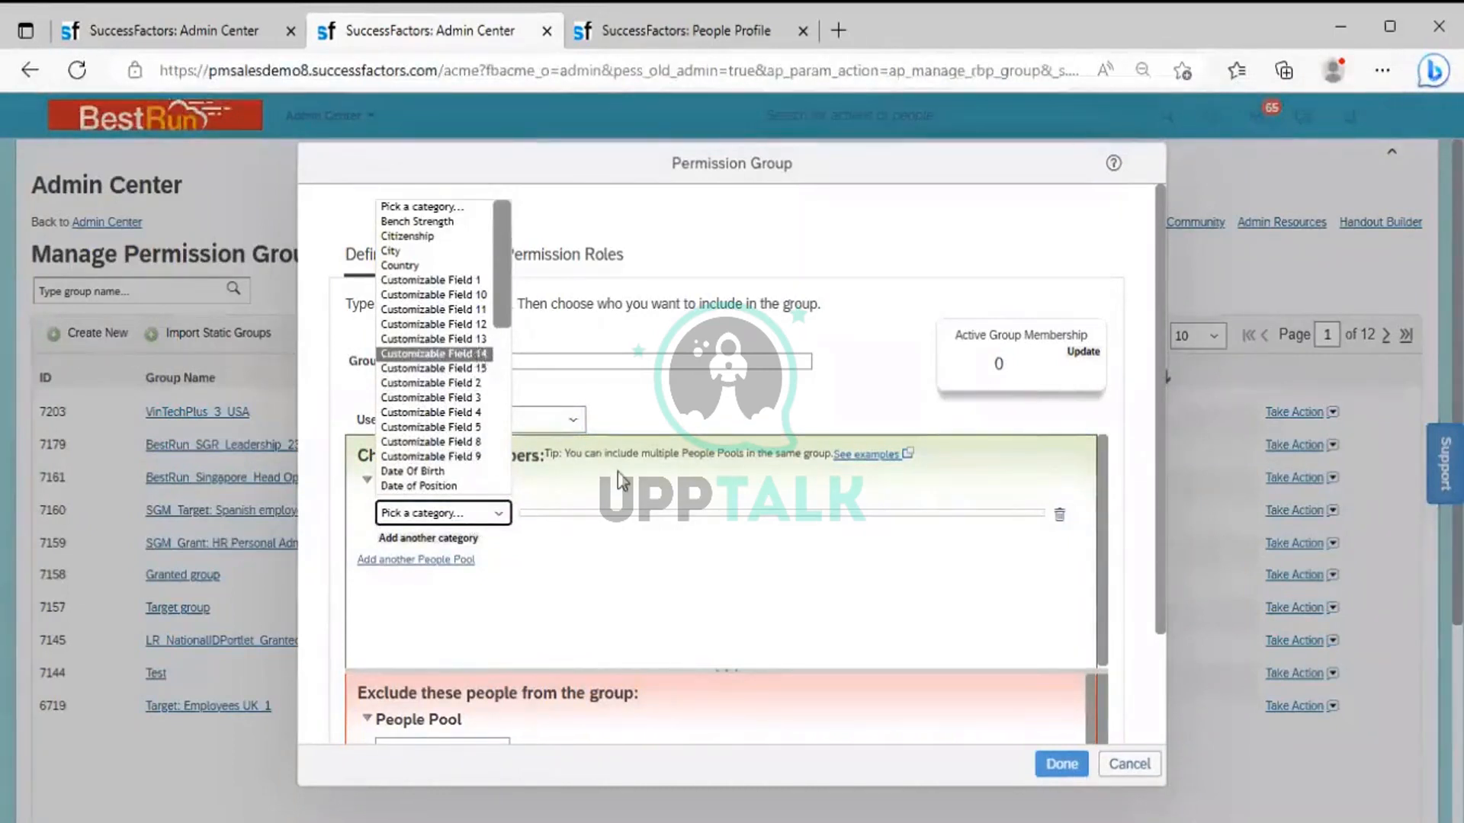
pyautogui.click(545, 404)
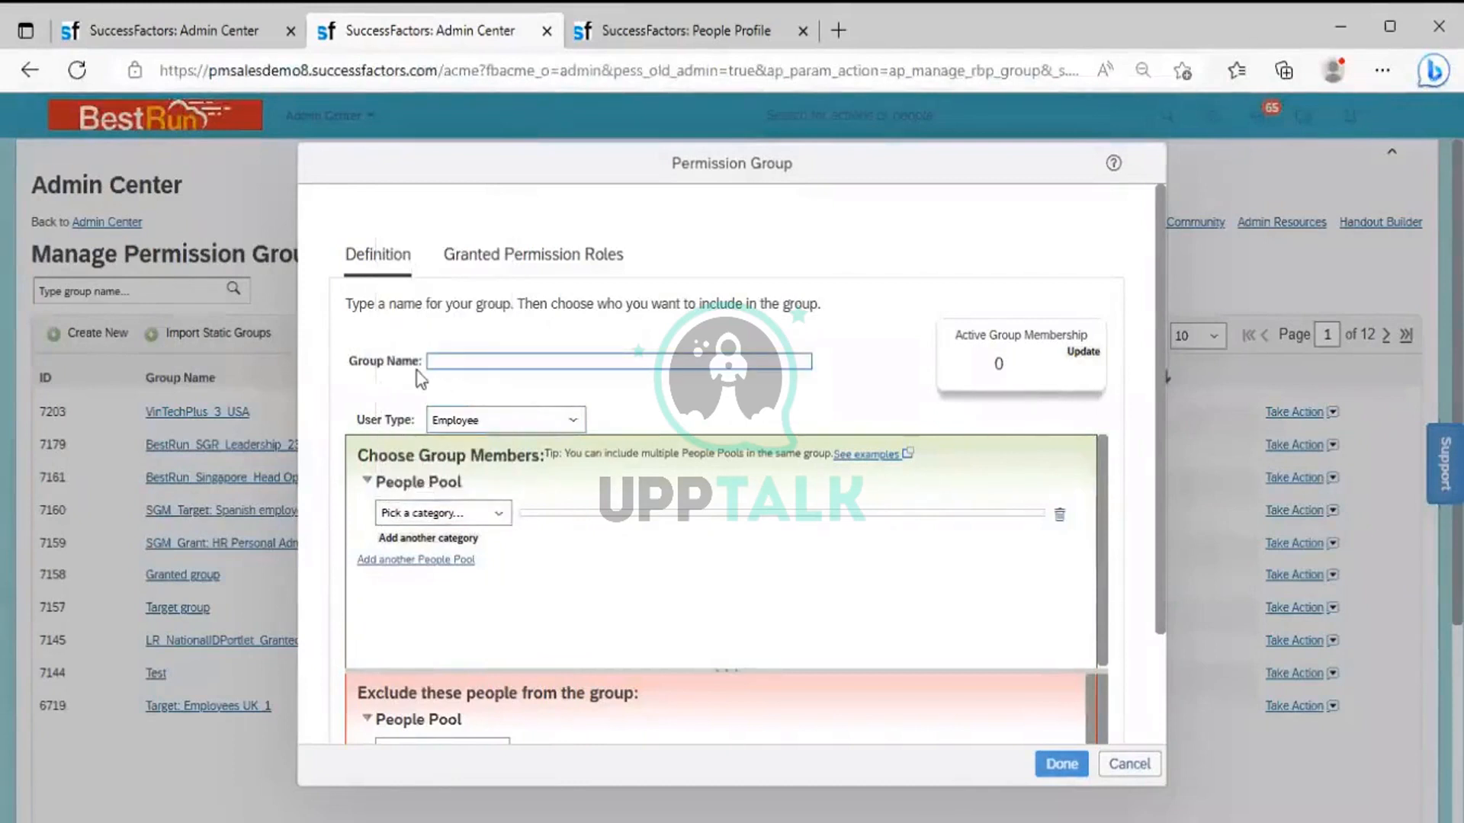
pyautogui.click(481, 359)
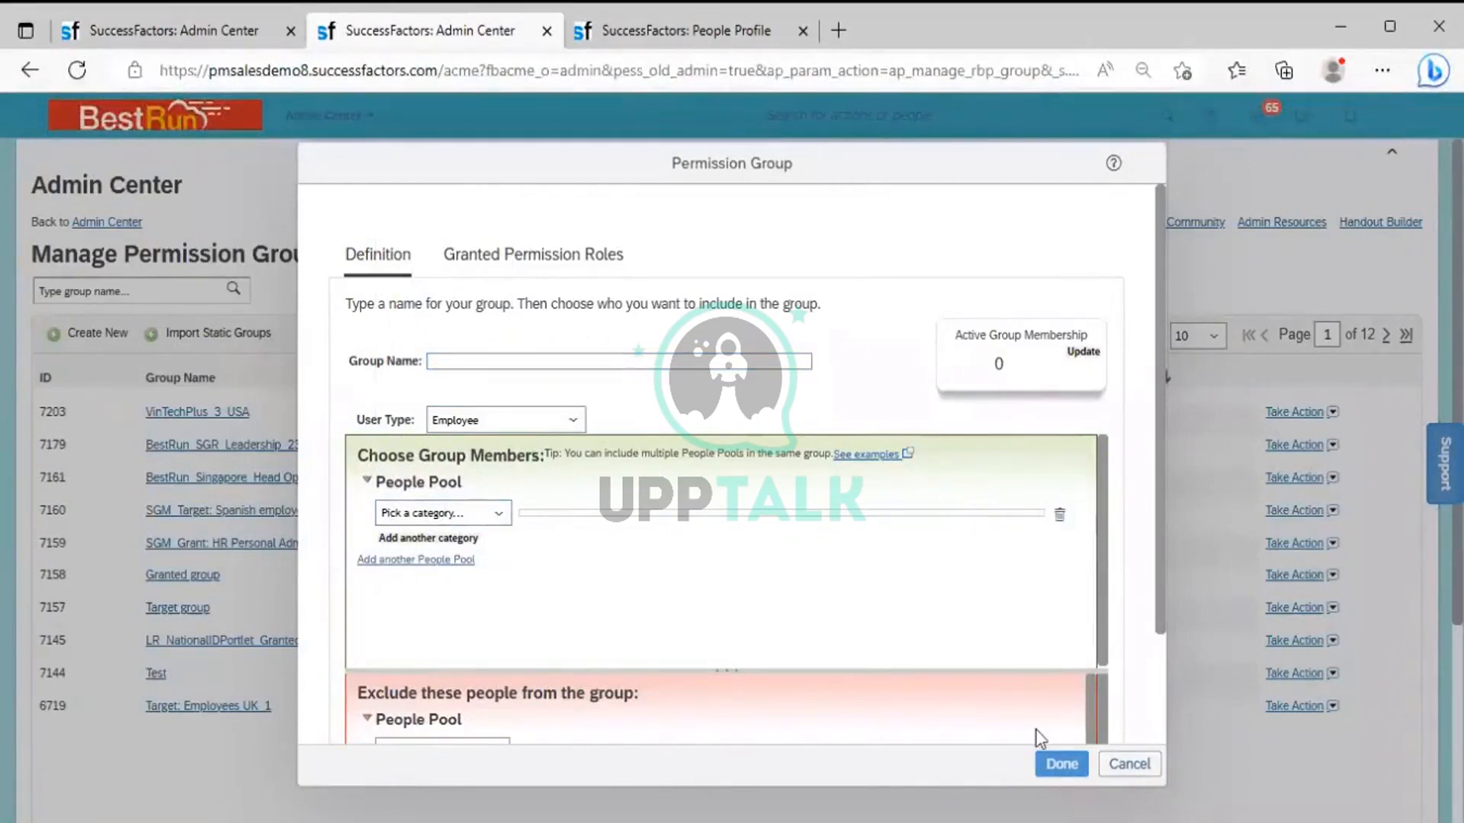
pyautogui.click(1129, 764)
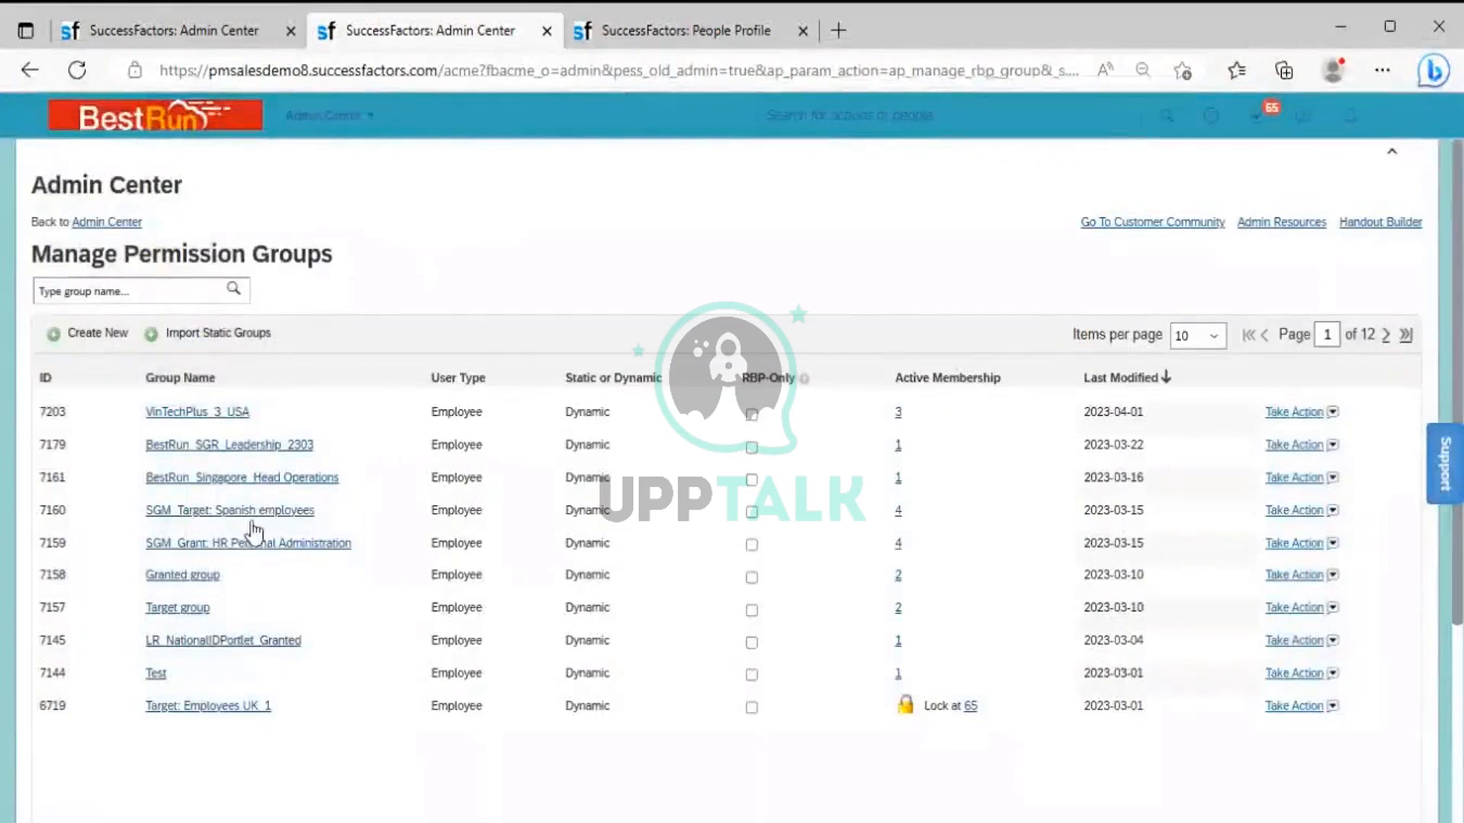
# Search the permission groups for "system".
pyautogui.click(155, 284)
pyautogui.write('system')
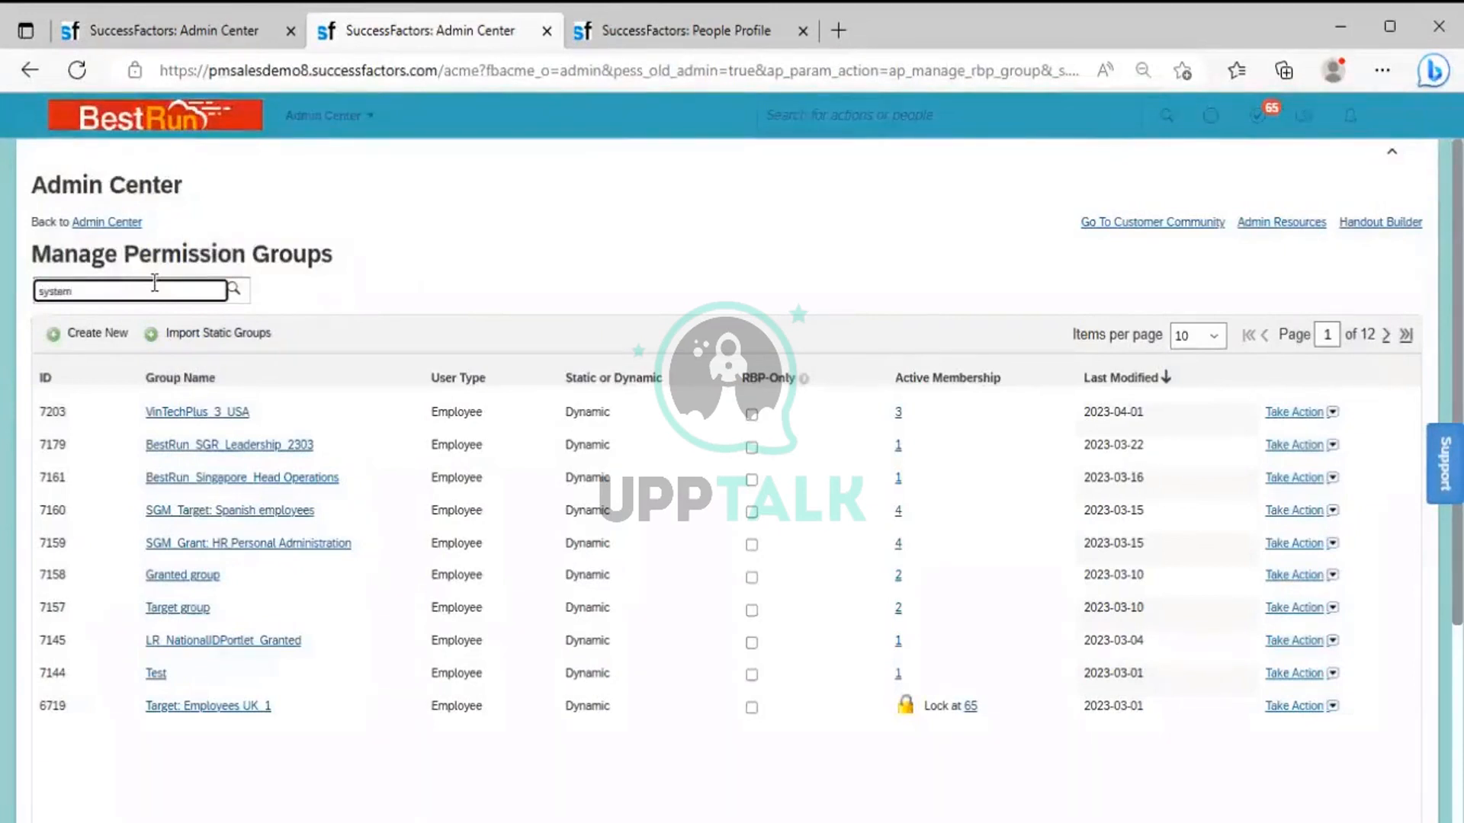
pyautogui.press('Return')
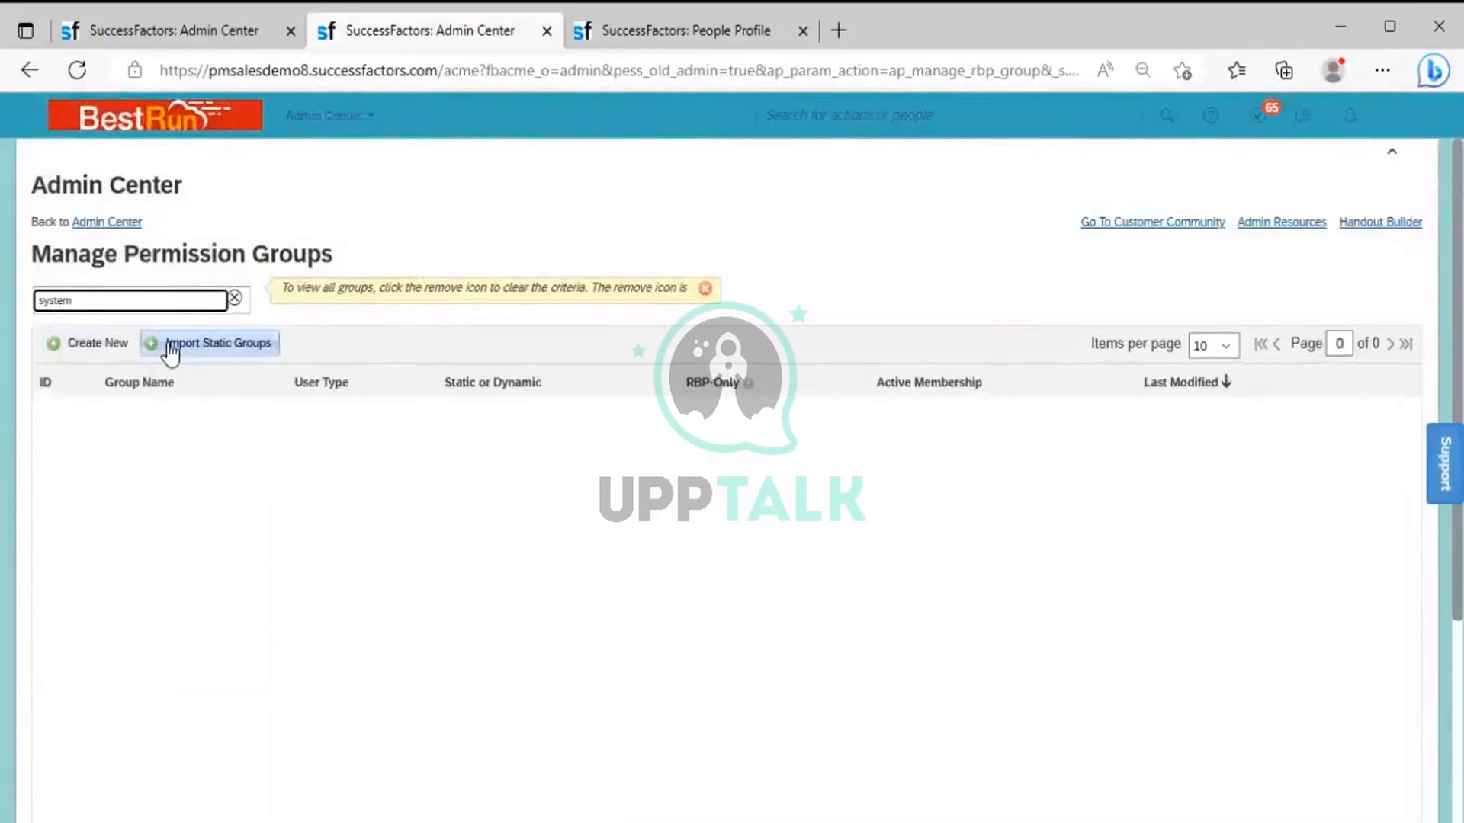
# Search the permission groups for "super" and open the Super Admins group.
pyautogui.press('BackSpace')
pyautogui.press('BackSpace')
pyautogui.press('BackSpace')
pyautogui.press('BackSpace')
pyautogui.press('BackSpace')
pyautogui.write('super')
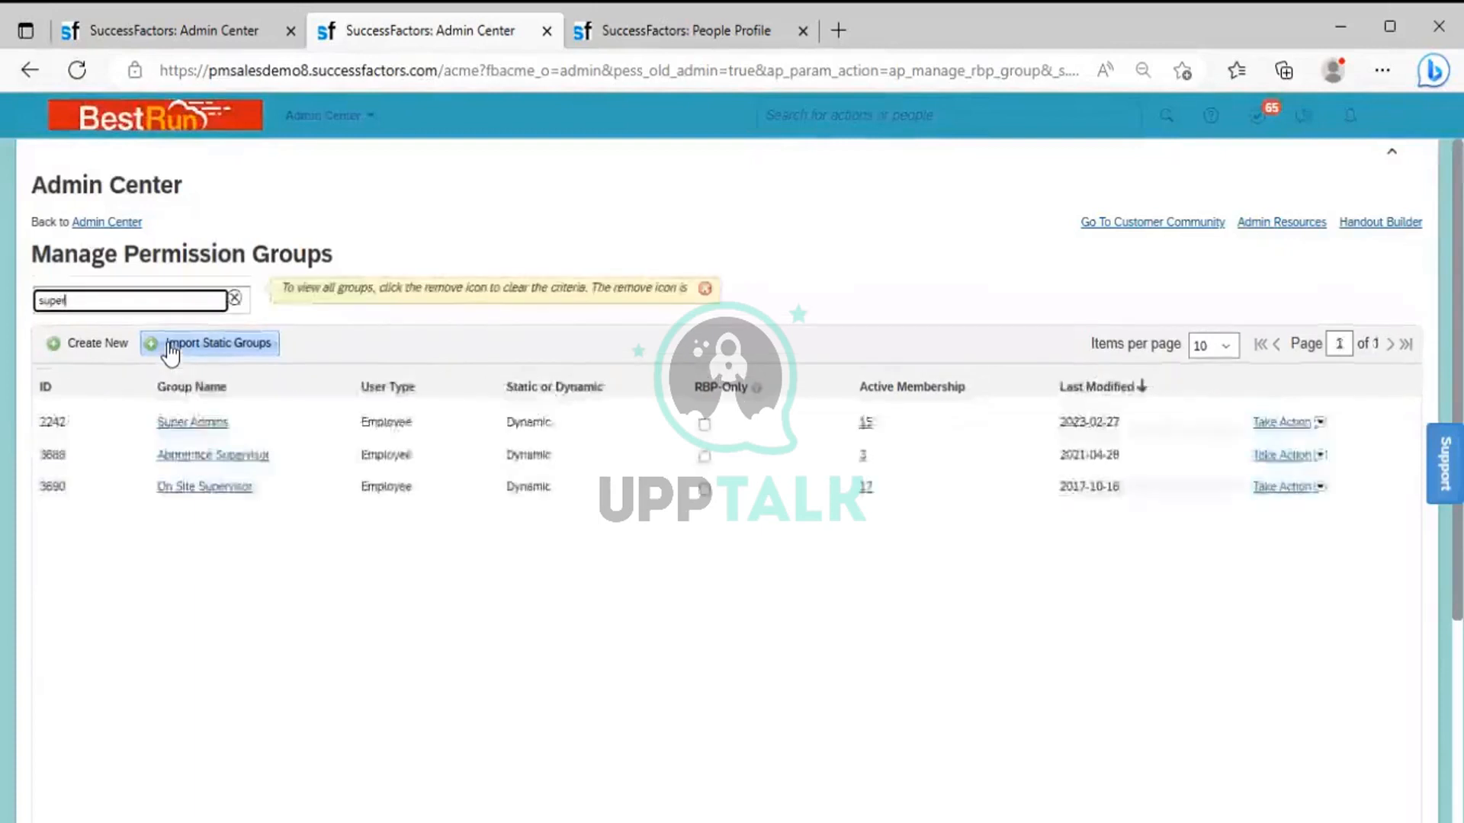
pyautogui.click(190, 425)
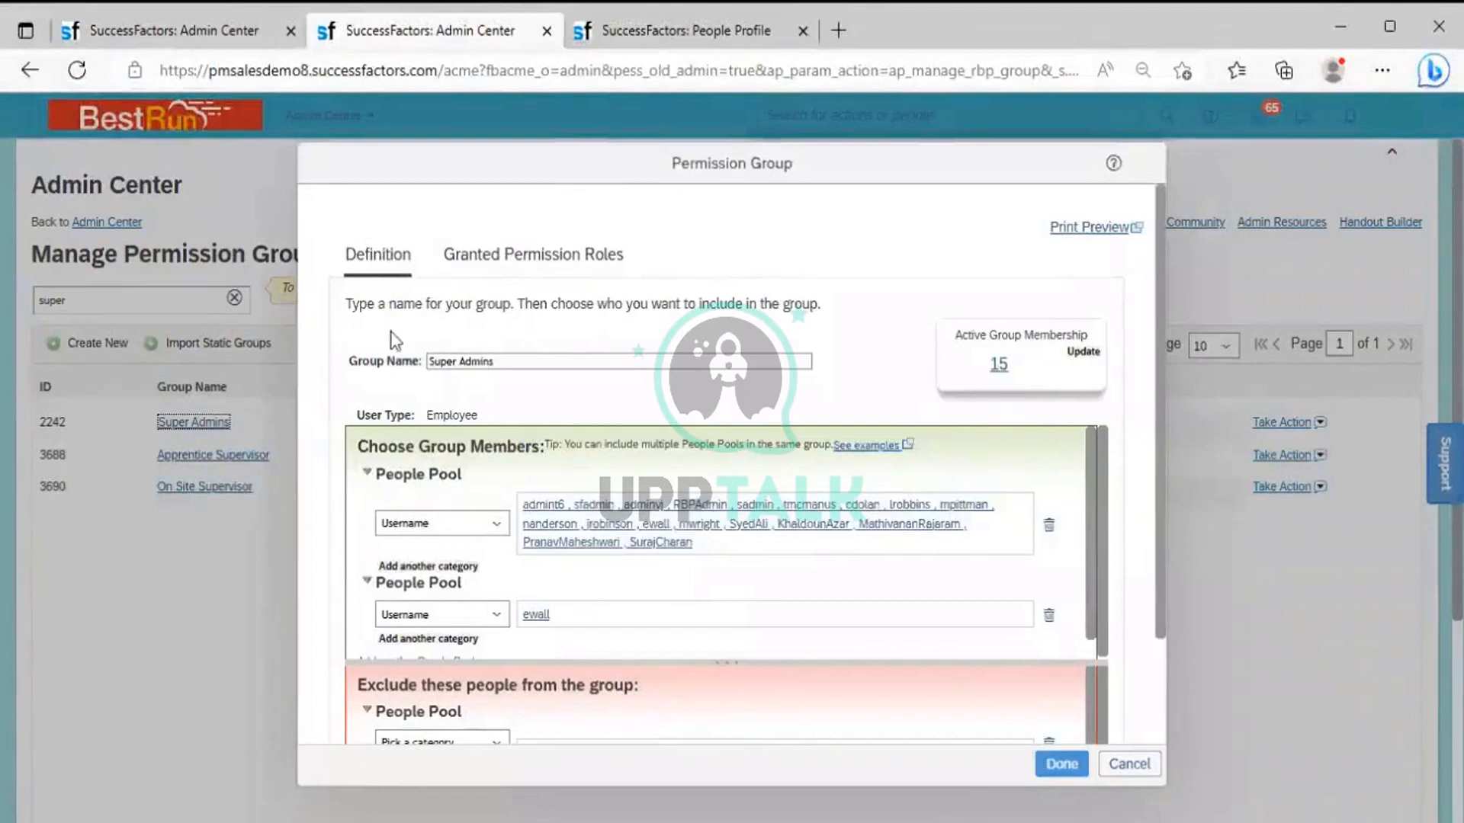
# Examine the Super Admins definition, including the categories available for its first people pool and the section for excluded people.
pyautogui.click(459, 524)
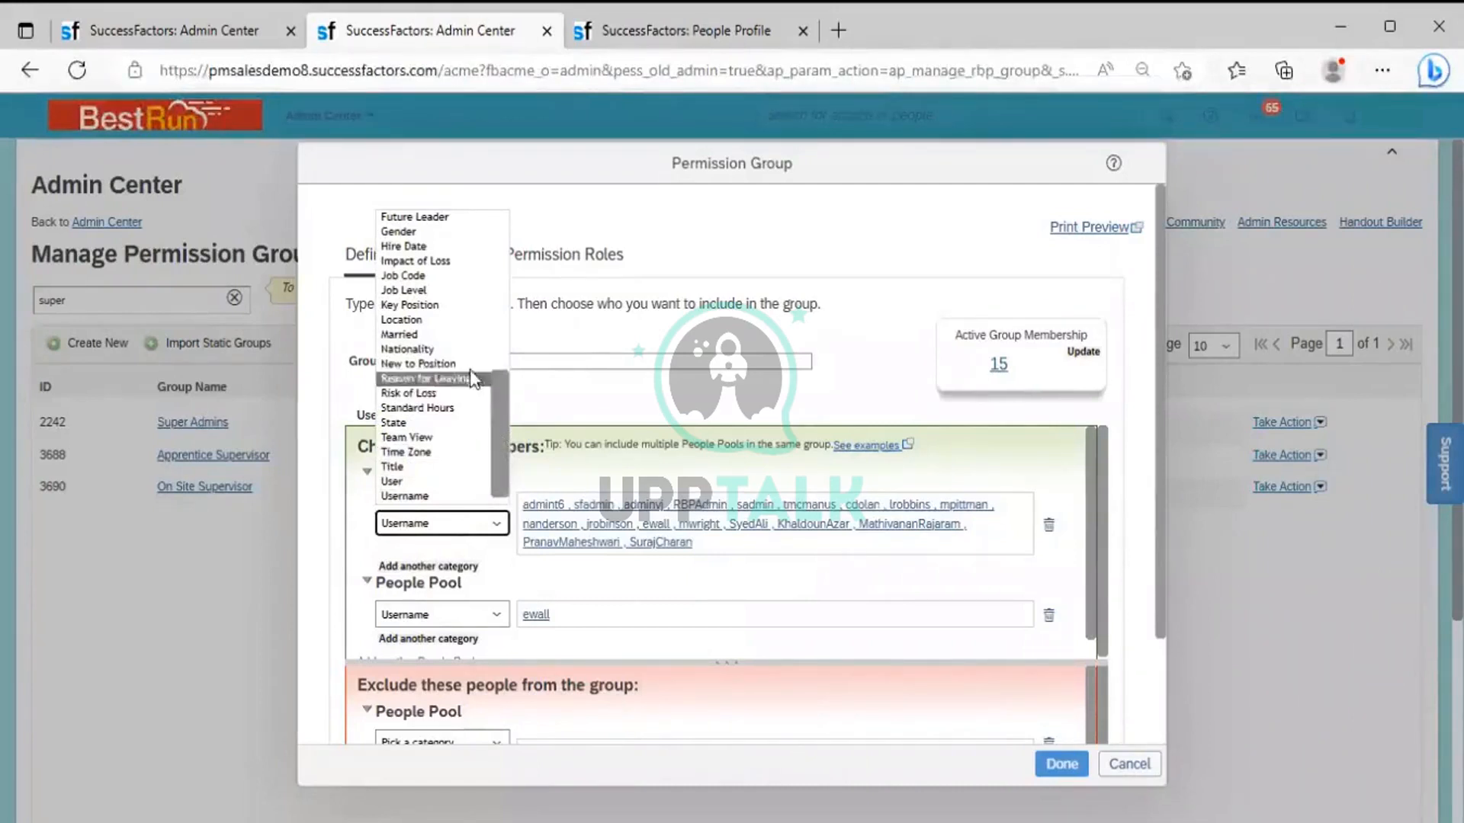
pyautogui.click(537, 385)
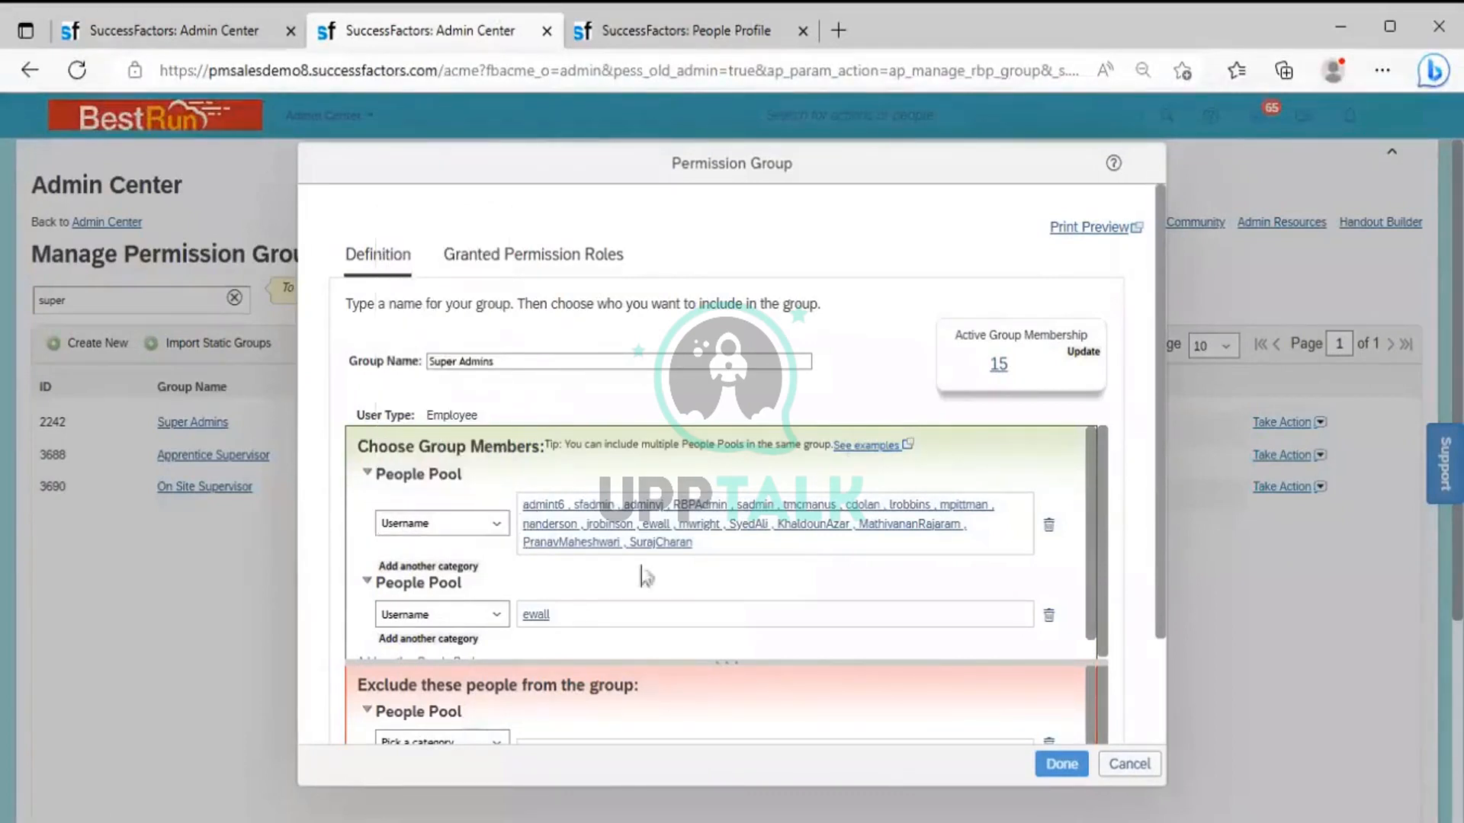
pyautogui.click(450, 358)
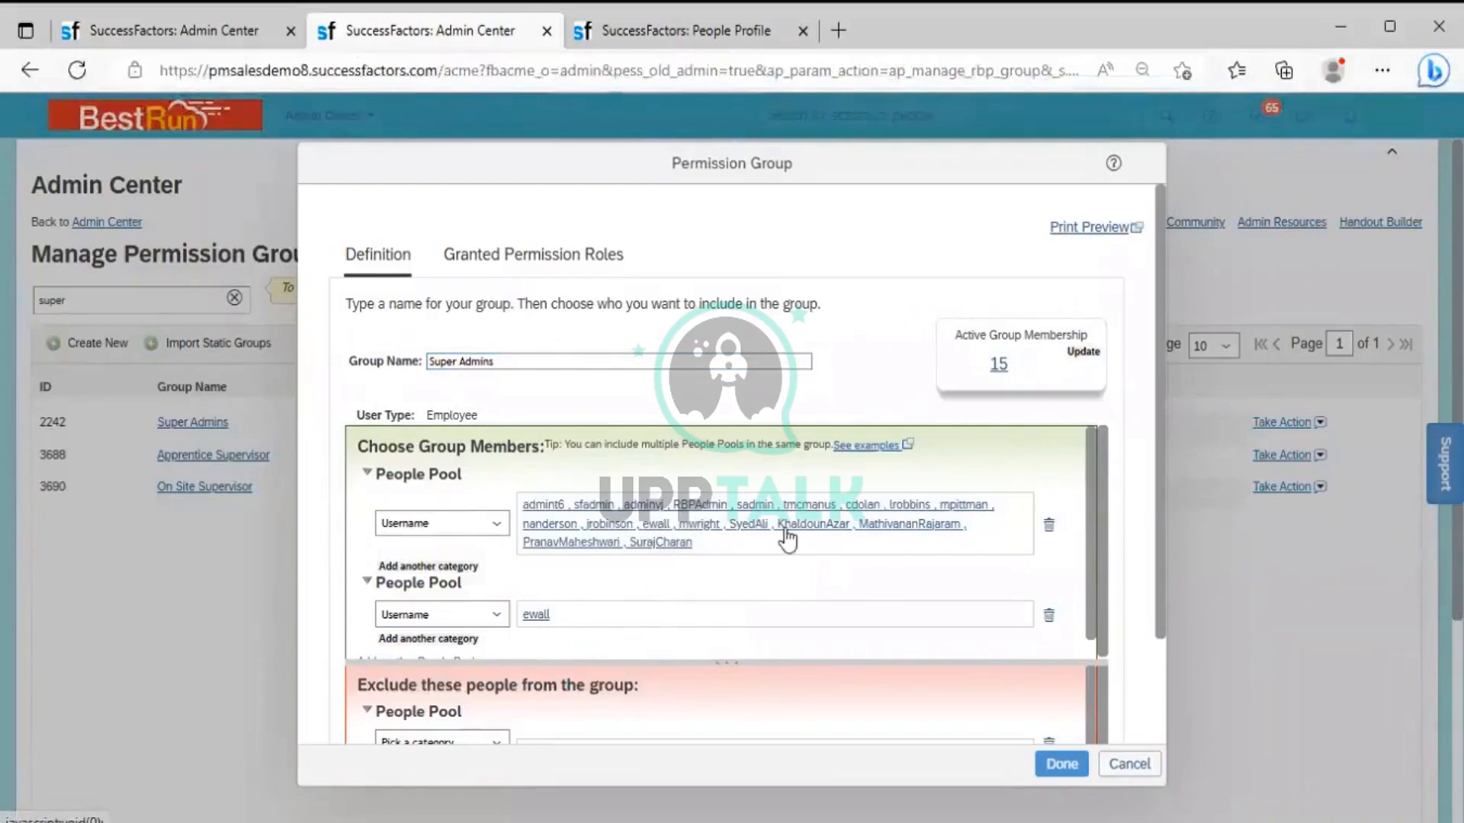
pyautogui.click(480, 531)
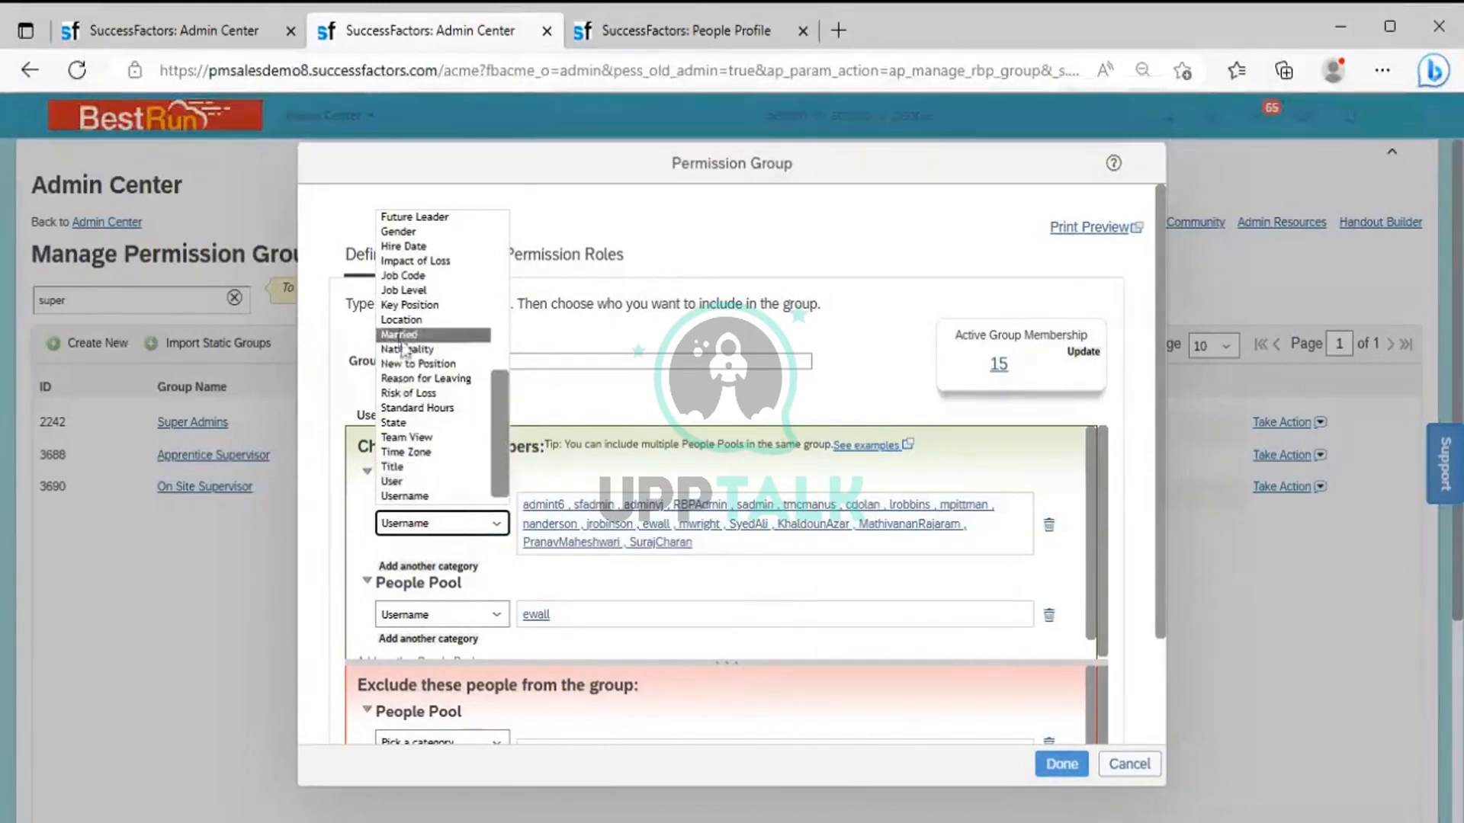
pyautogui.click(652, 410)
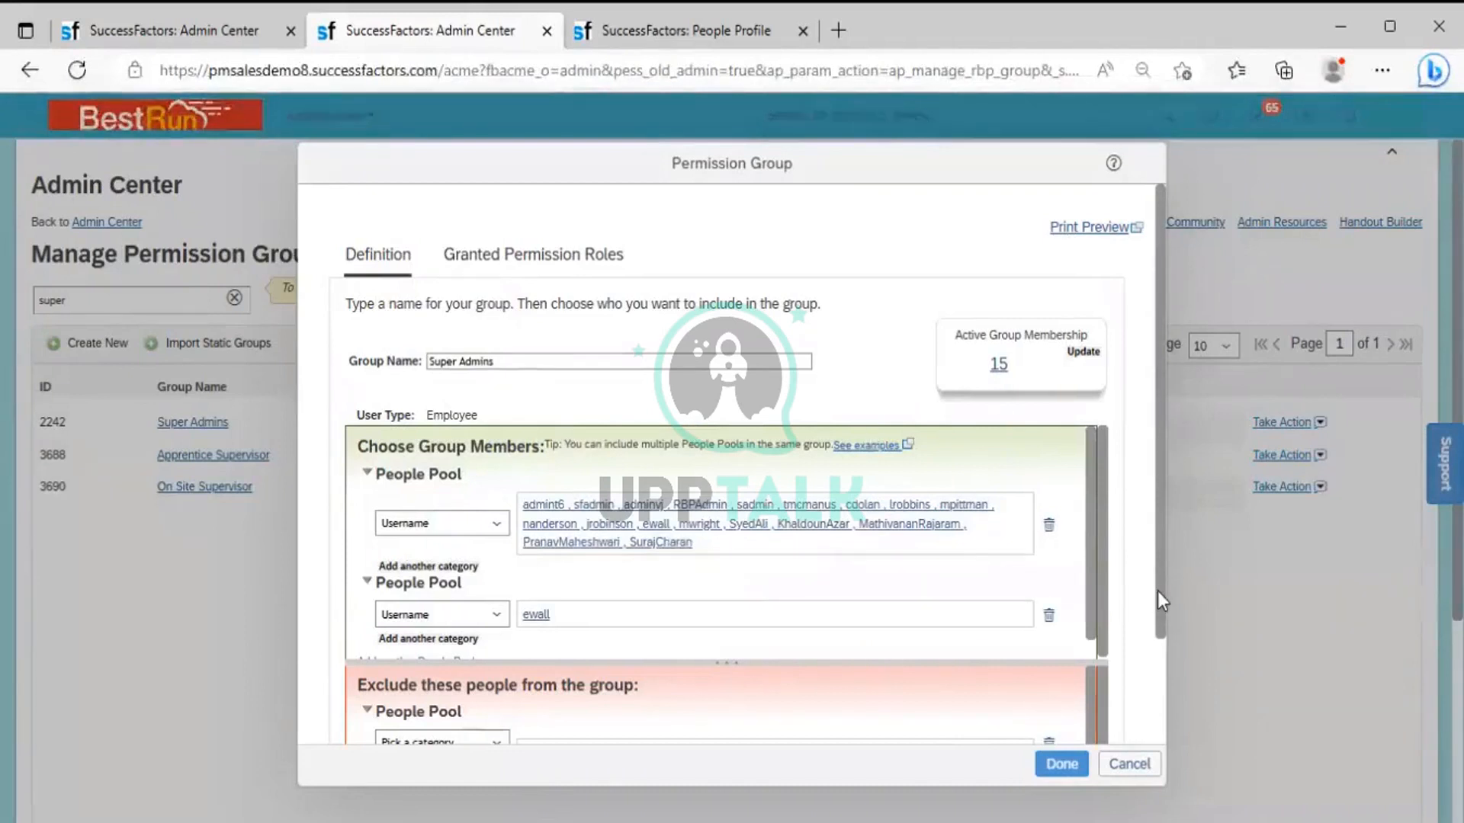
pyautogui.scroll(-3, 1153, 731)
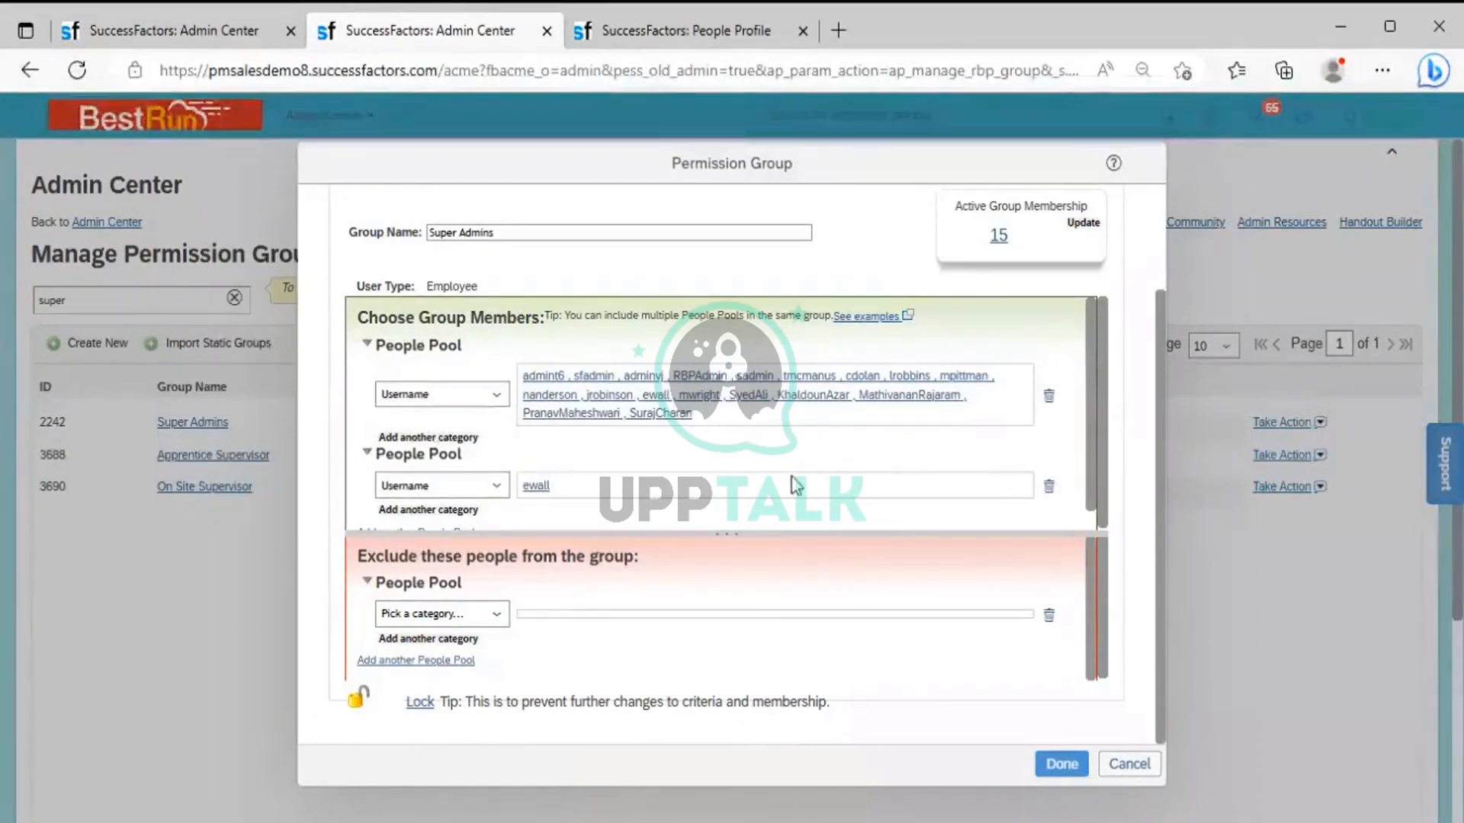
# Update the active membership of Super Admins, review its member list and close the group without saving.
pyautogui.click(1083, 225)
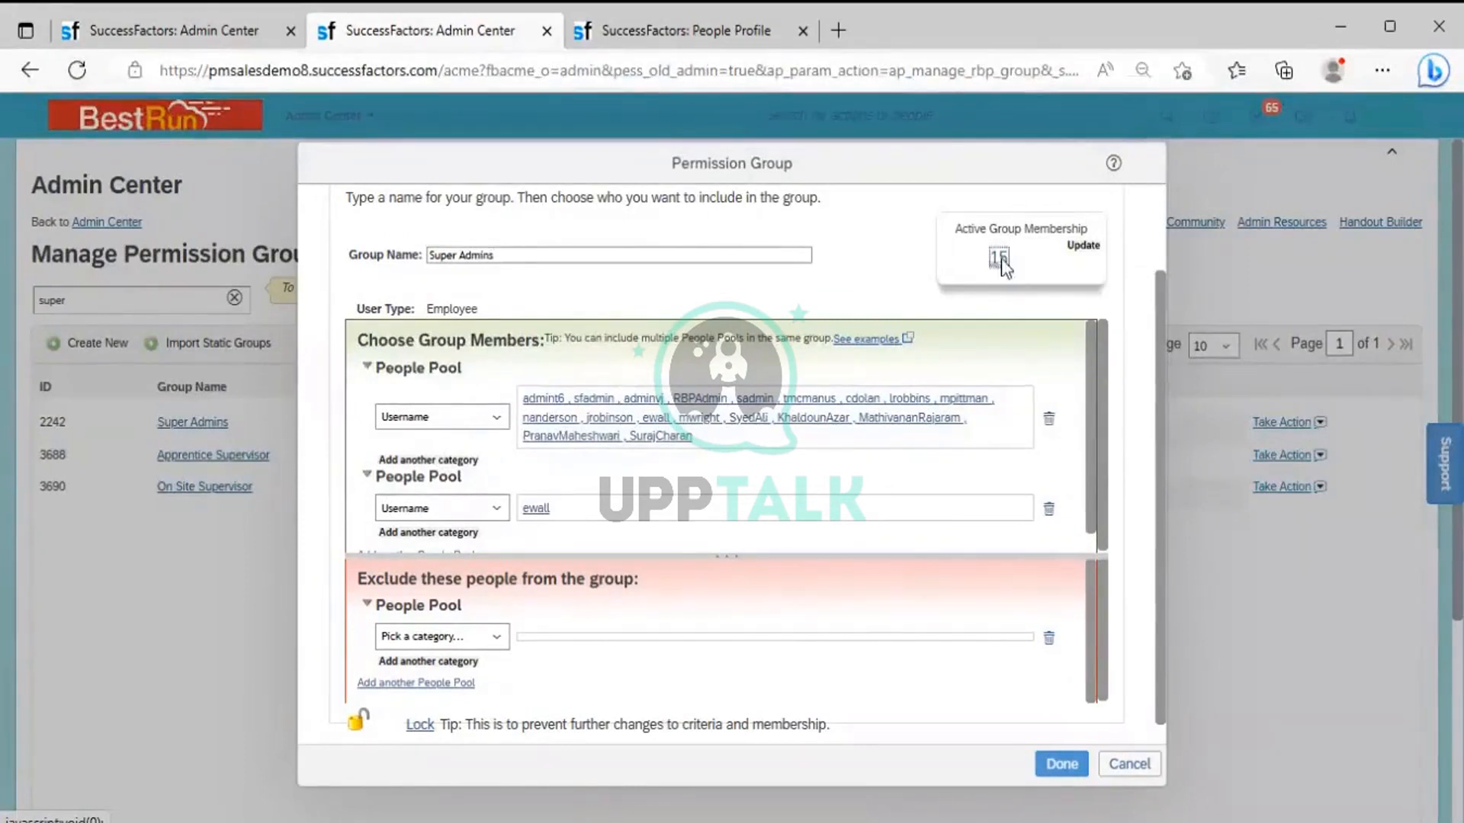
pyautogui.click(998, 259)
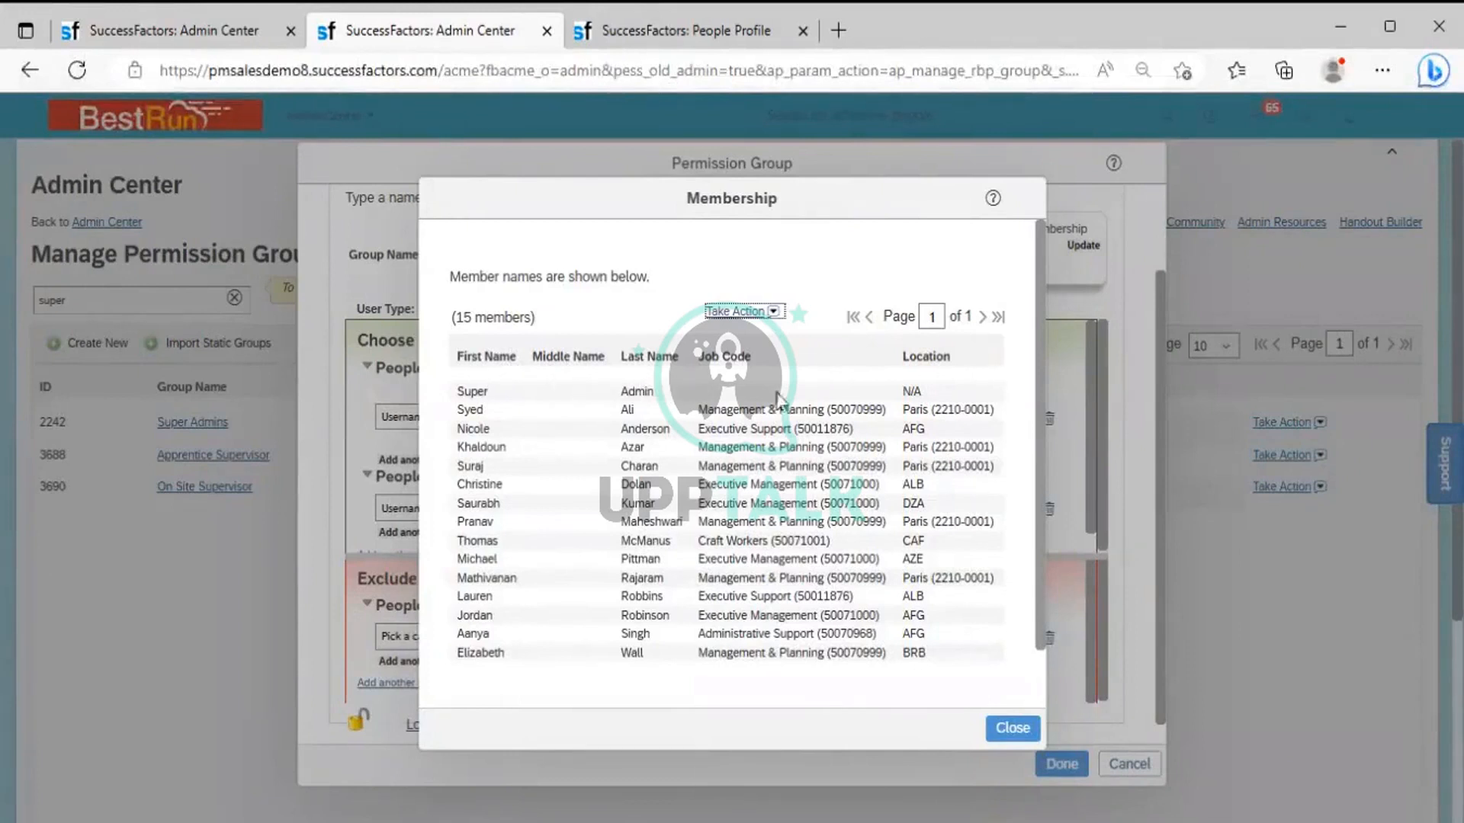
pyautogui.scroll(-2, 1040, 684)
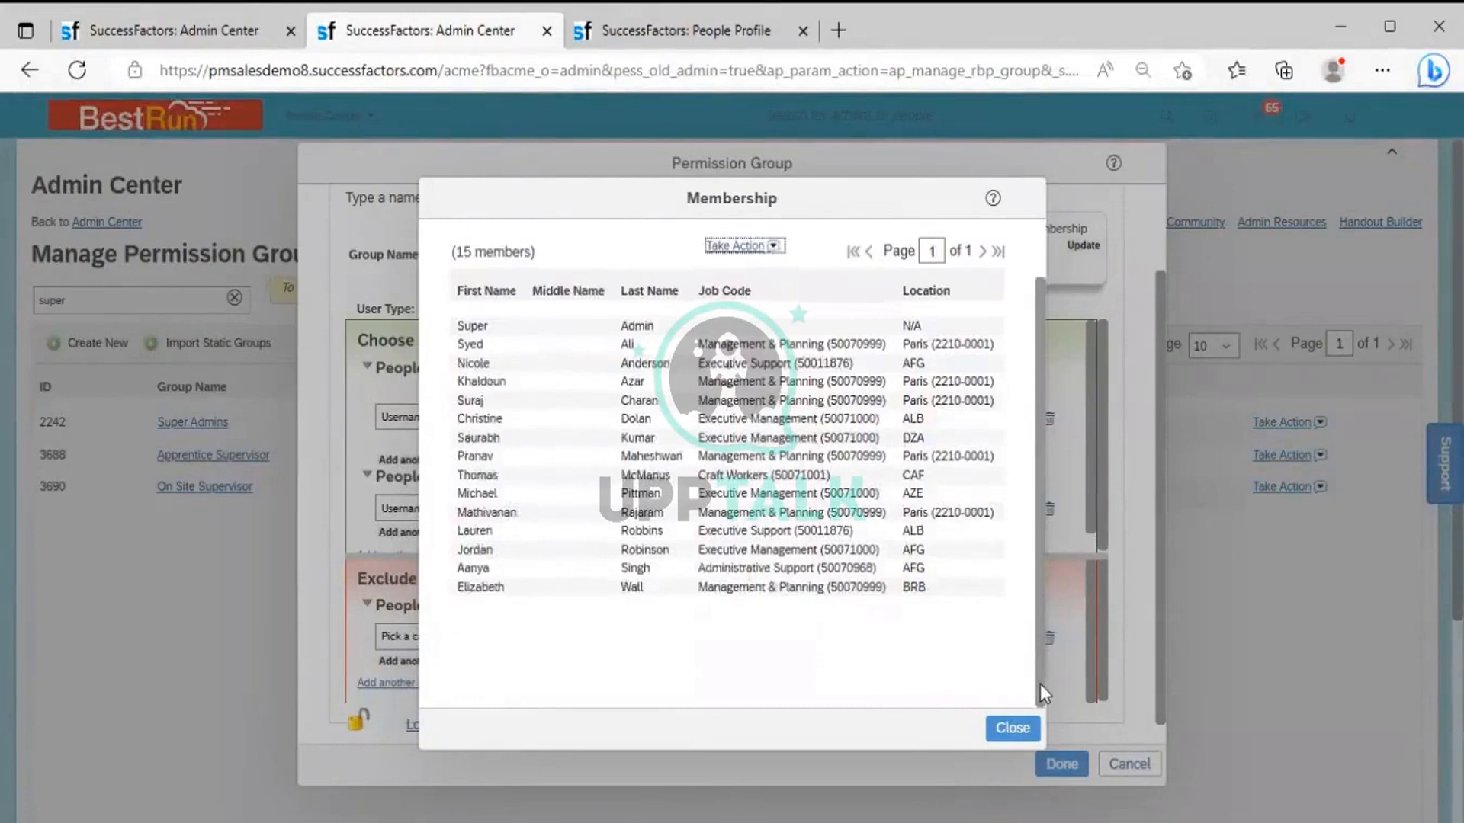
pyautogui.click(1013, 729)
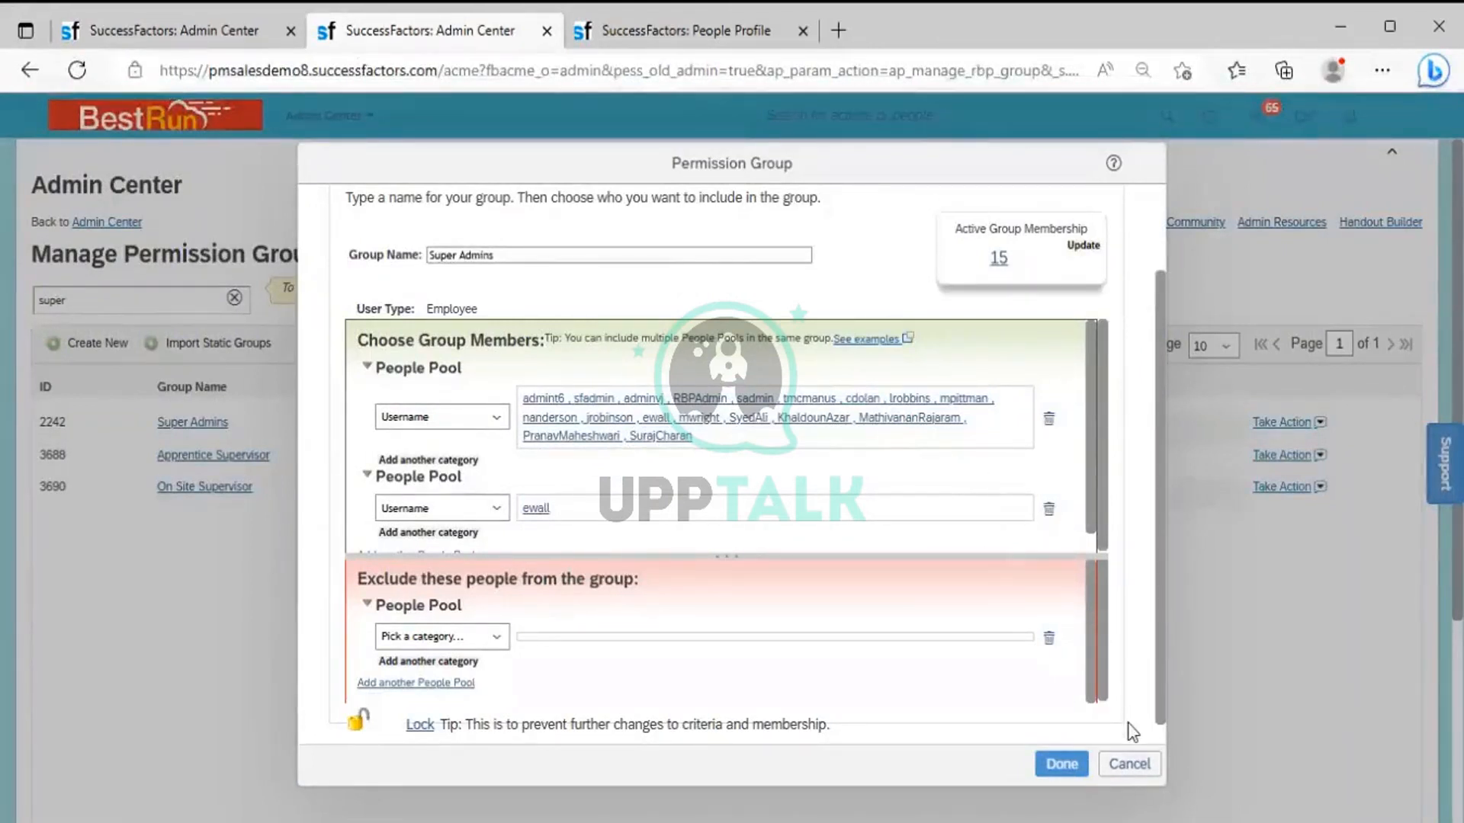
pyautogui.click(1129, 762)
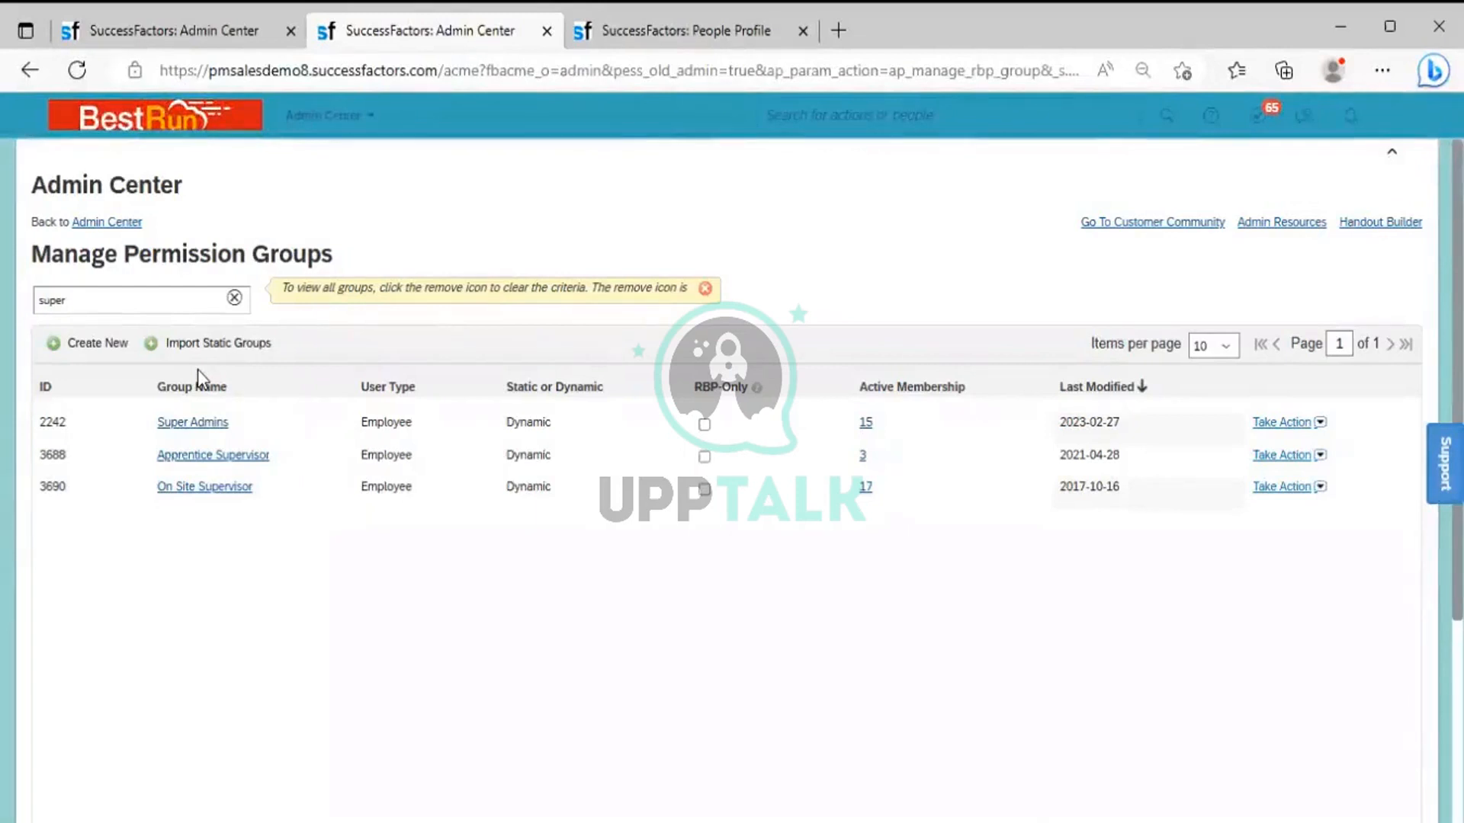
# Clear the group search and start a new permission group named "BR_Leadership Team".
pyautogui.click(234, 297)
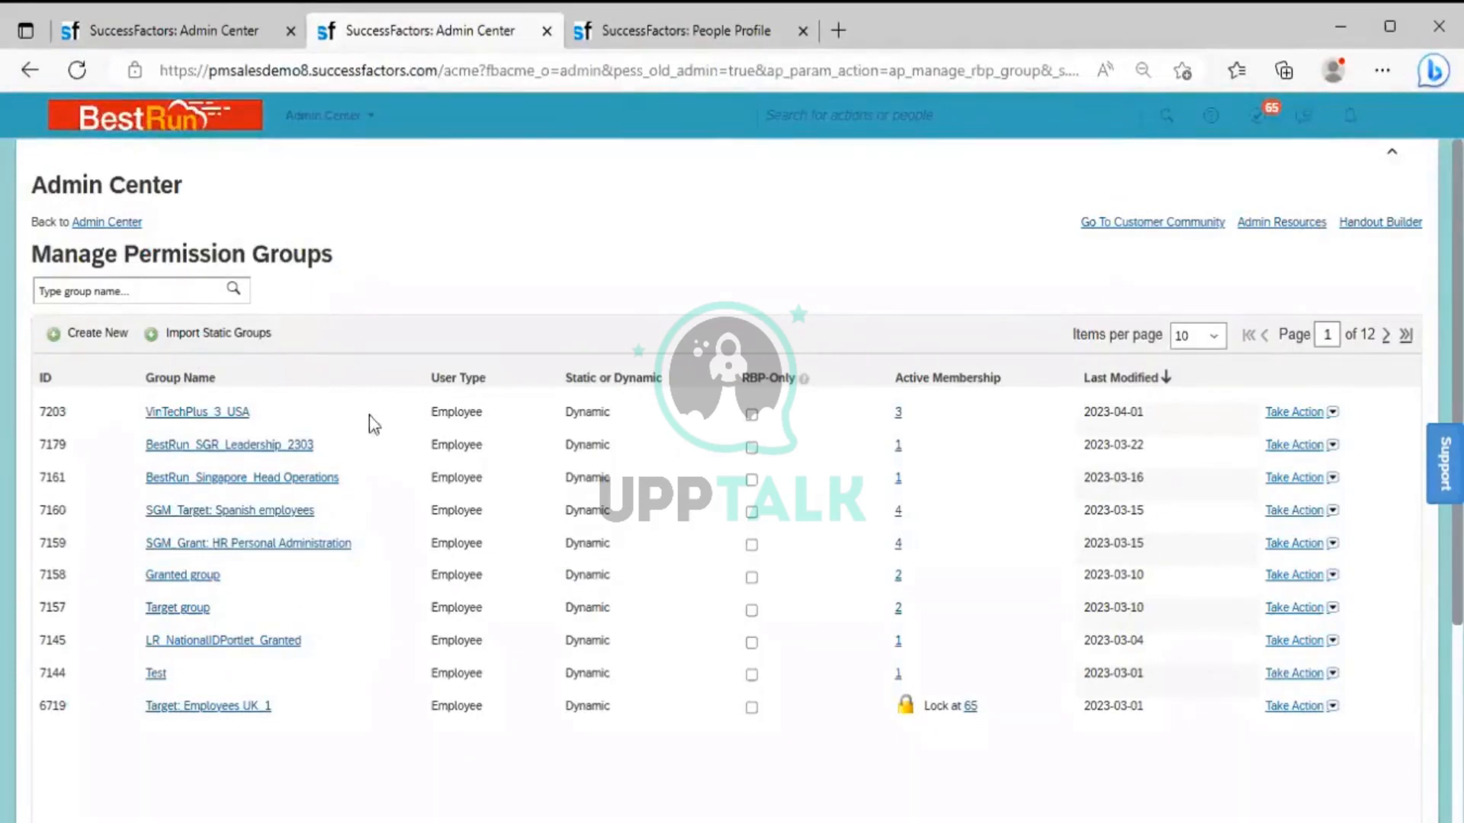
pyautogui.click(101, 341)
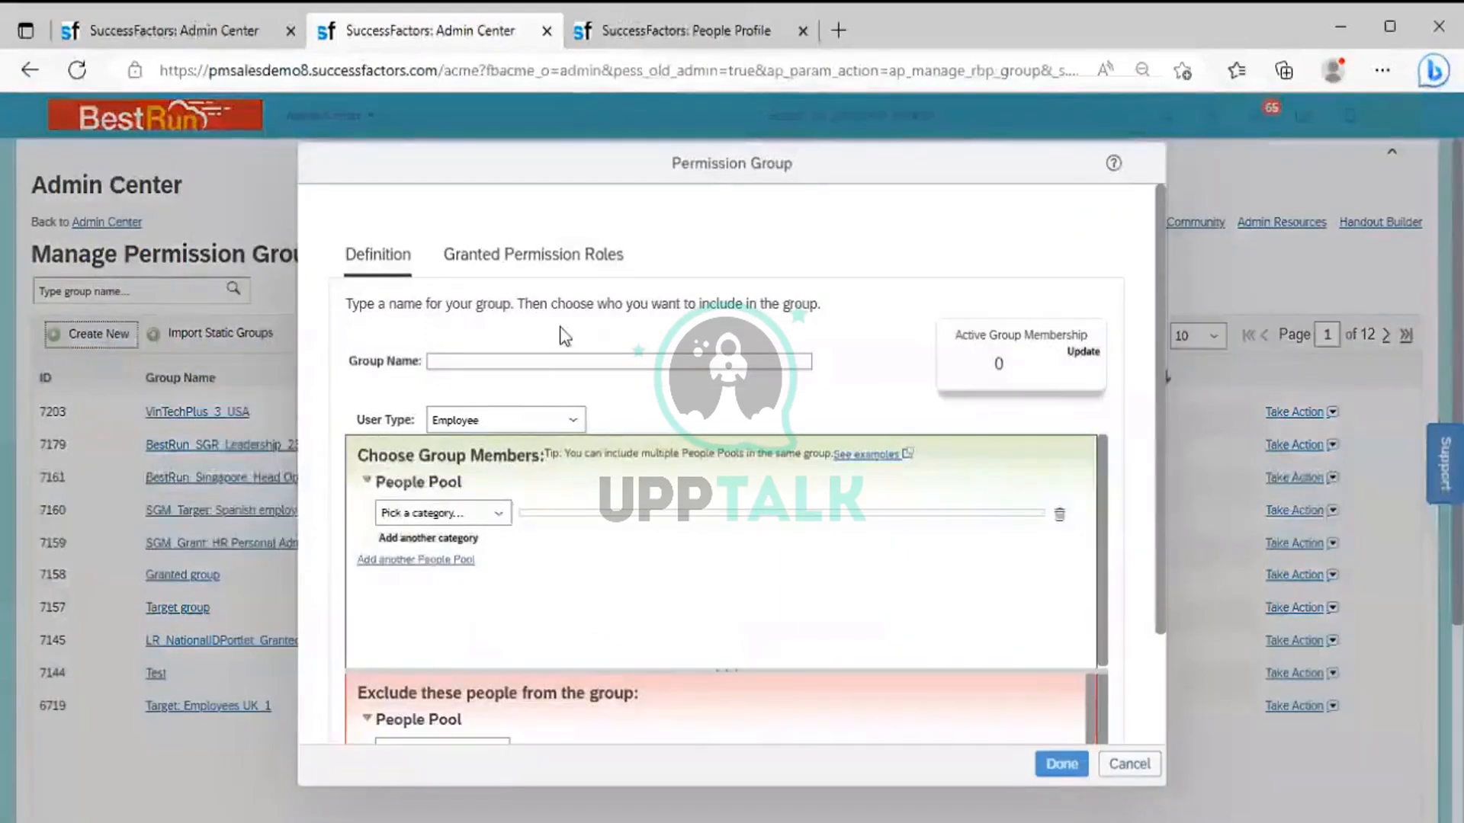
pyautogui.click(556, 367)
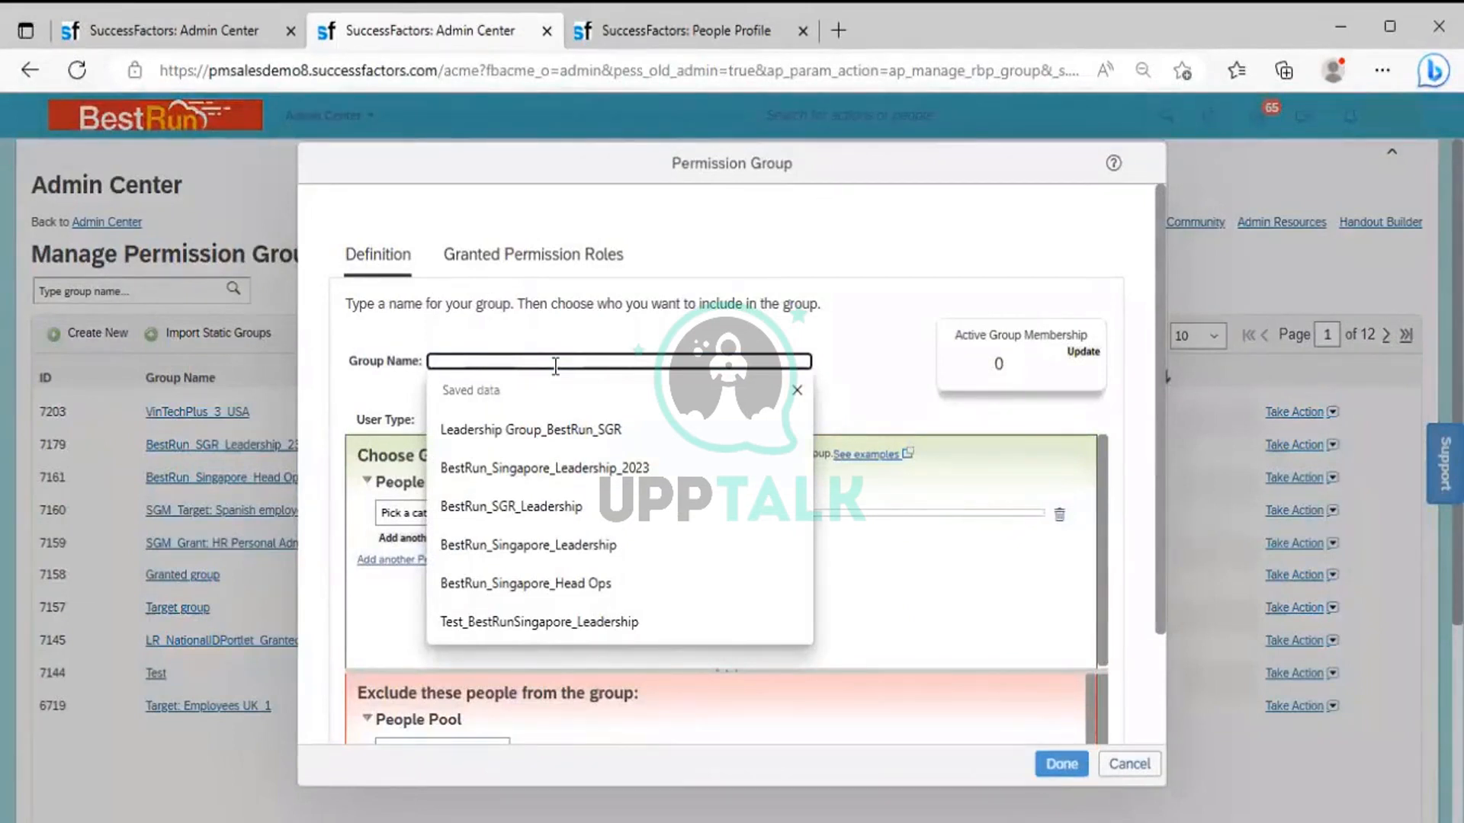
pyautogui.write('BR')
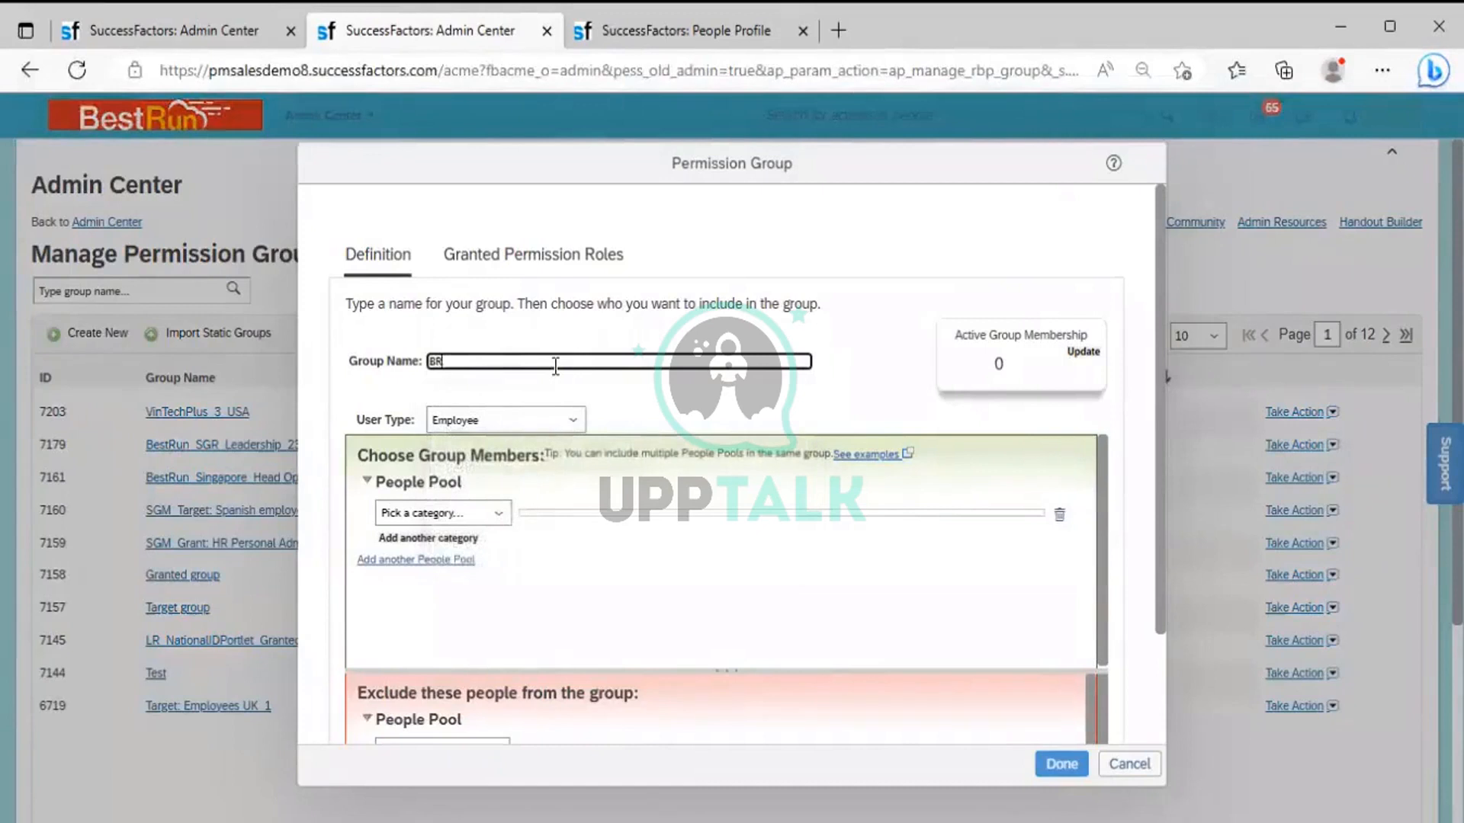
pyautogui.write('_Leadership')
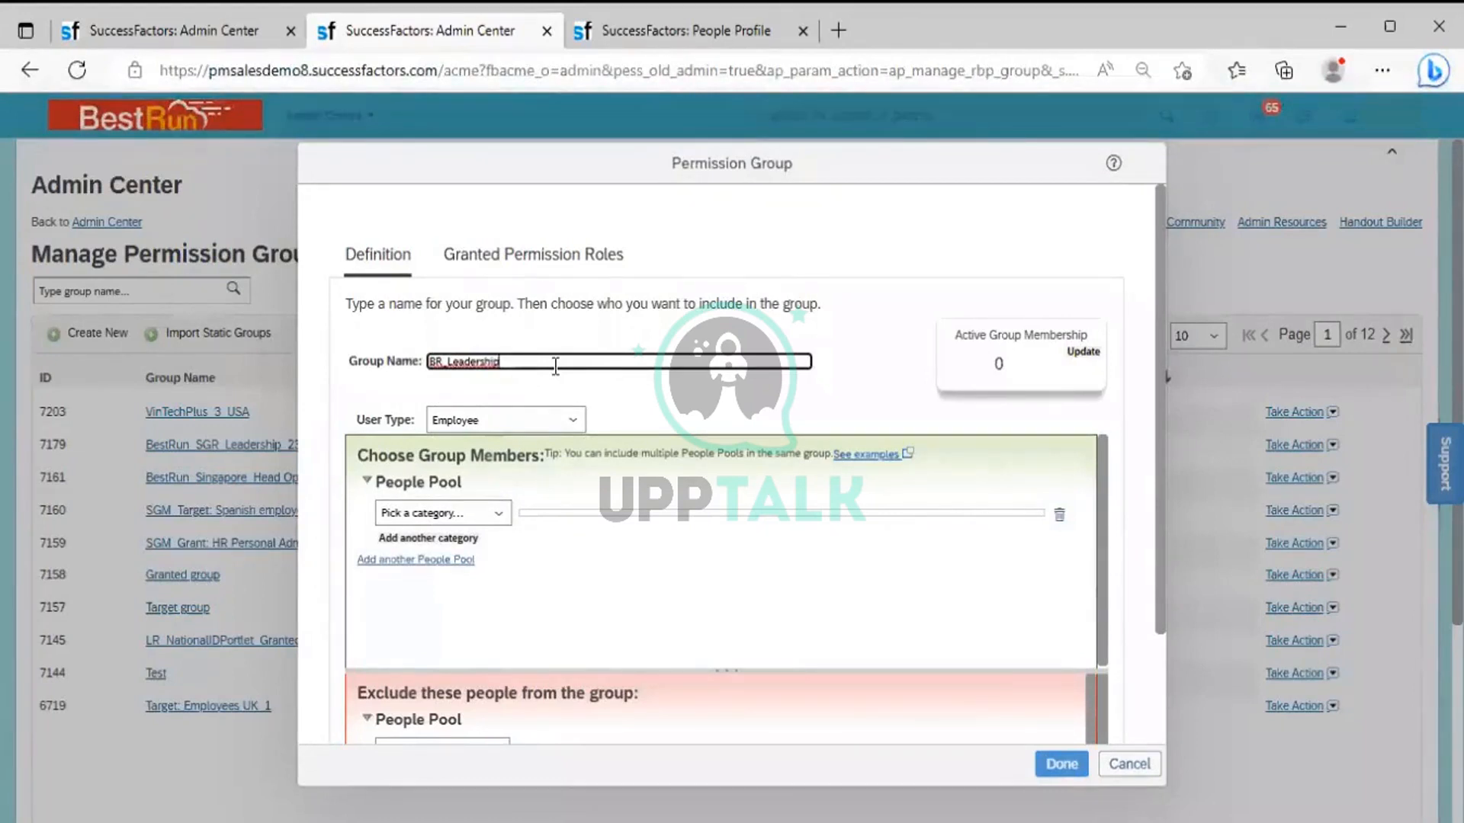
pyautogui.write('Team')
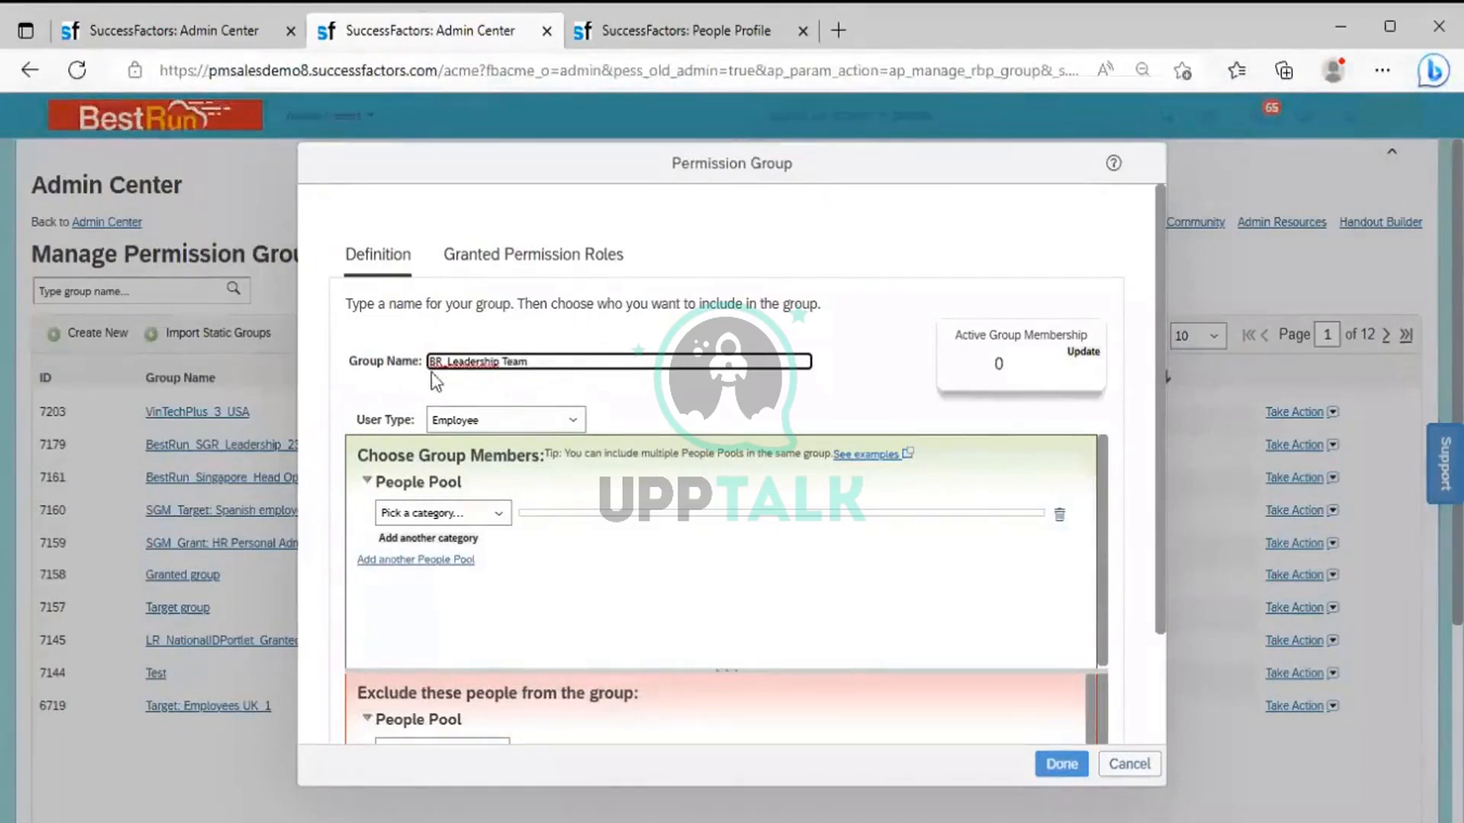
pyautogui.click(649, 411)
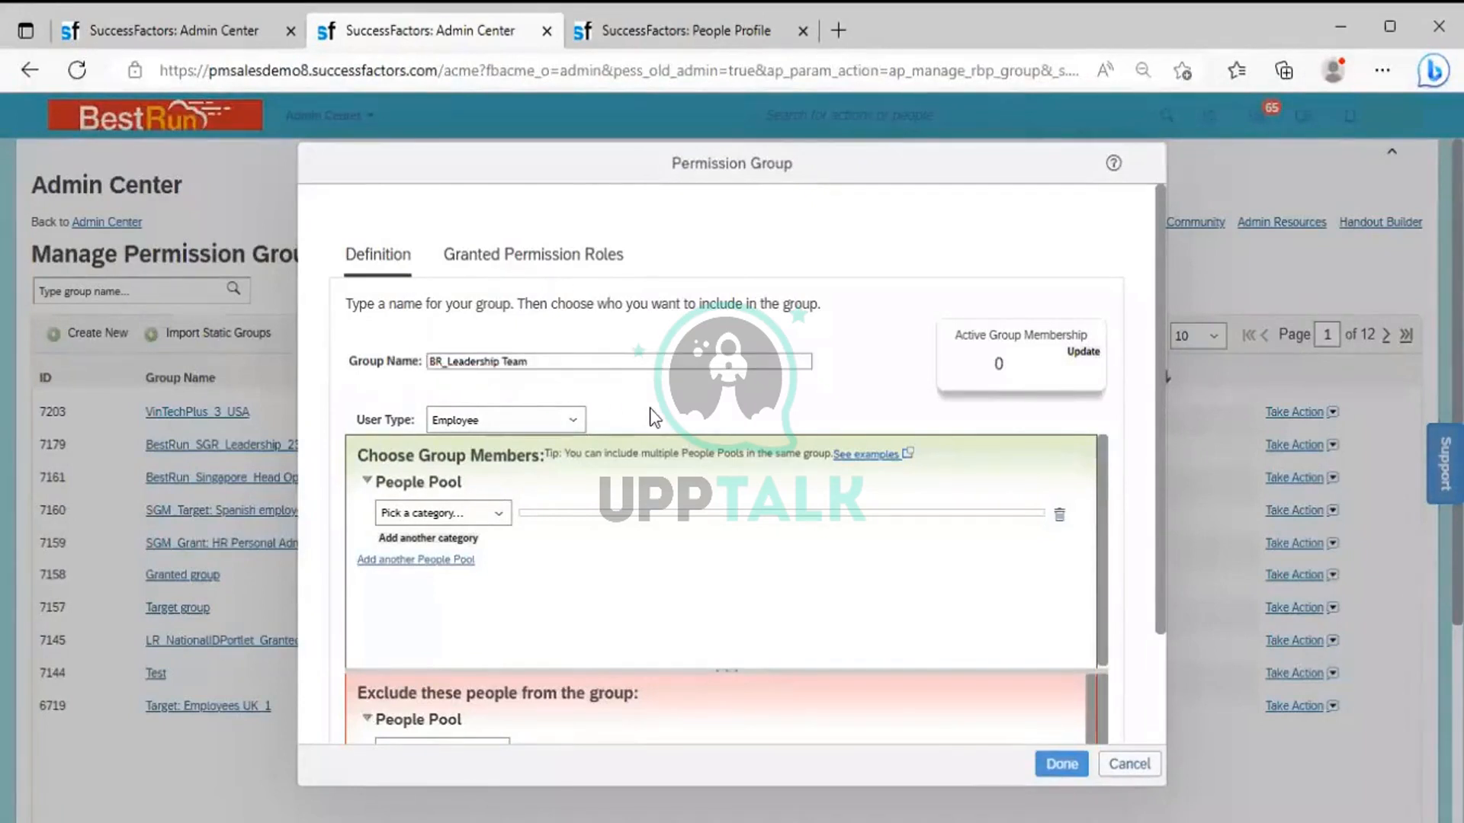
# Look through the categories available for the new group's first people pool.
pyautogui.click(499, 518)
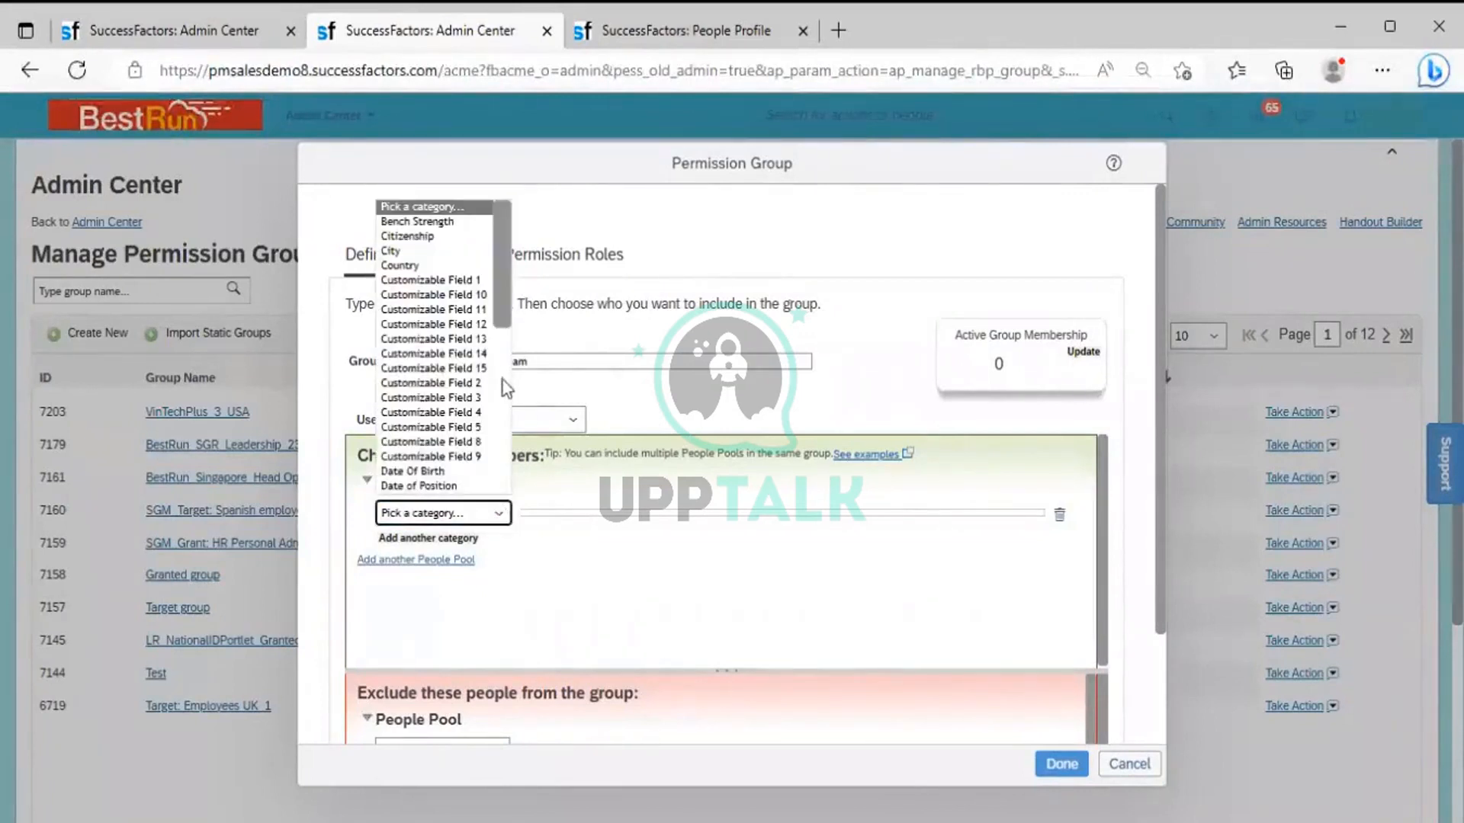
pyautogui.scroll(-10, 502, 381)
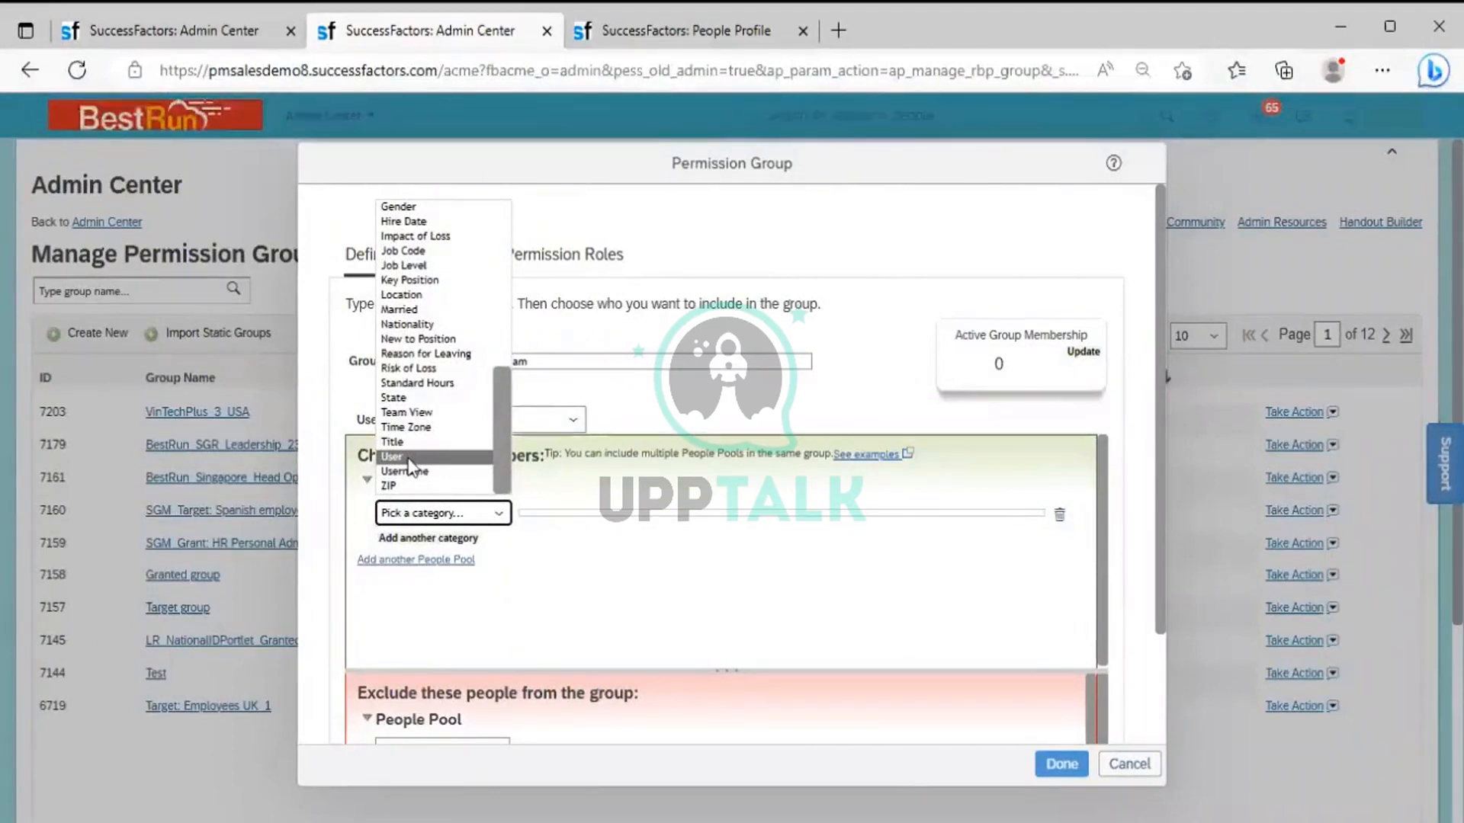
# On the open People Profile page, search for the President SEA employee by first name and show the employee's Organizational Information.
pyautogui.click(679, 18)
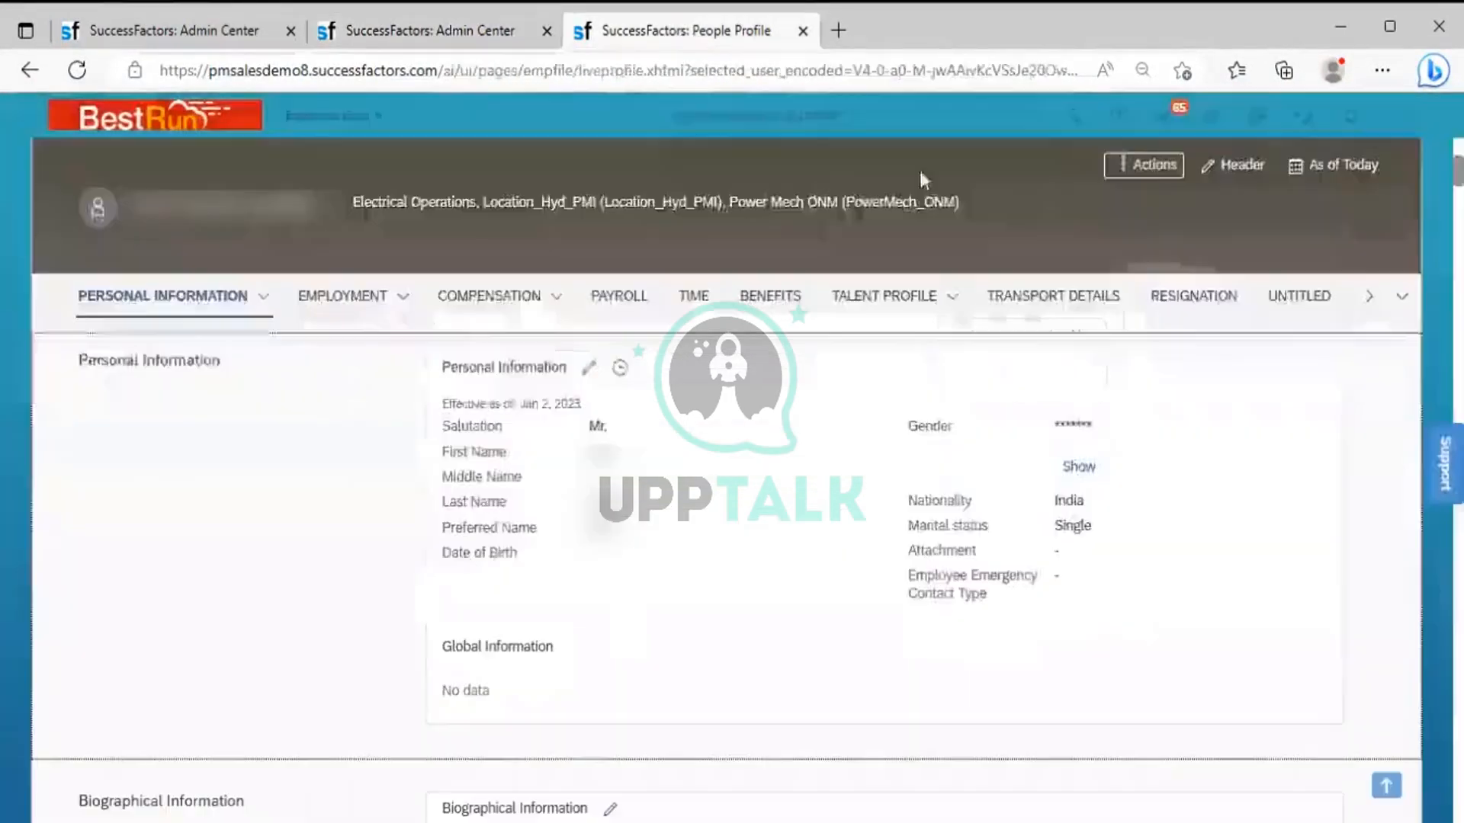
pyautogui.click(833, 122)
pyautogui.write('Alex')
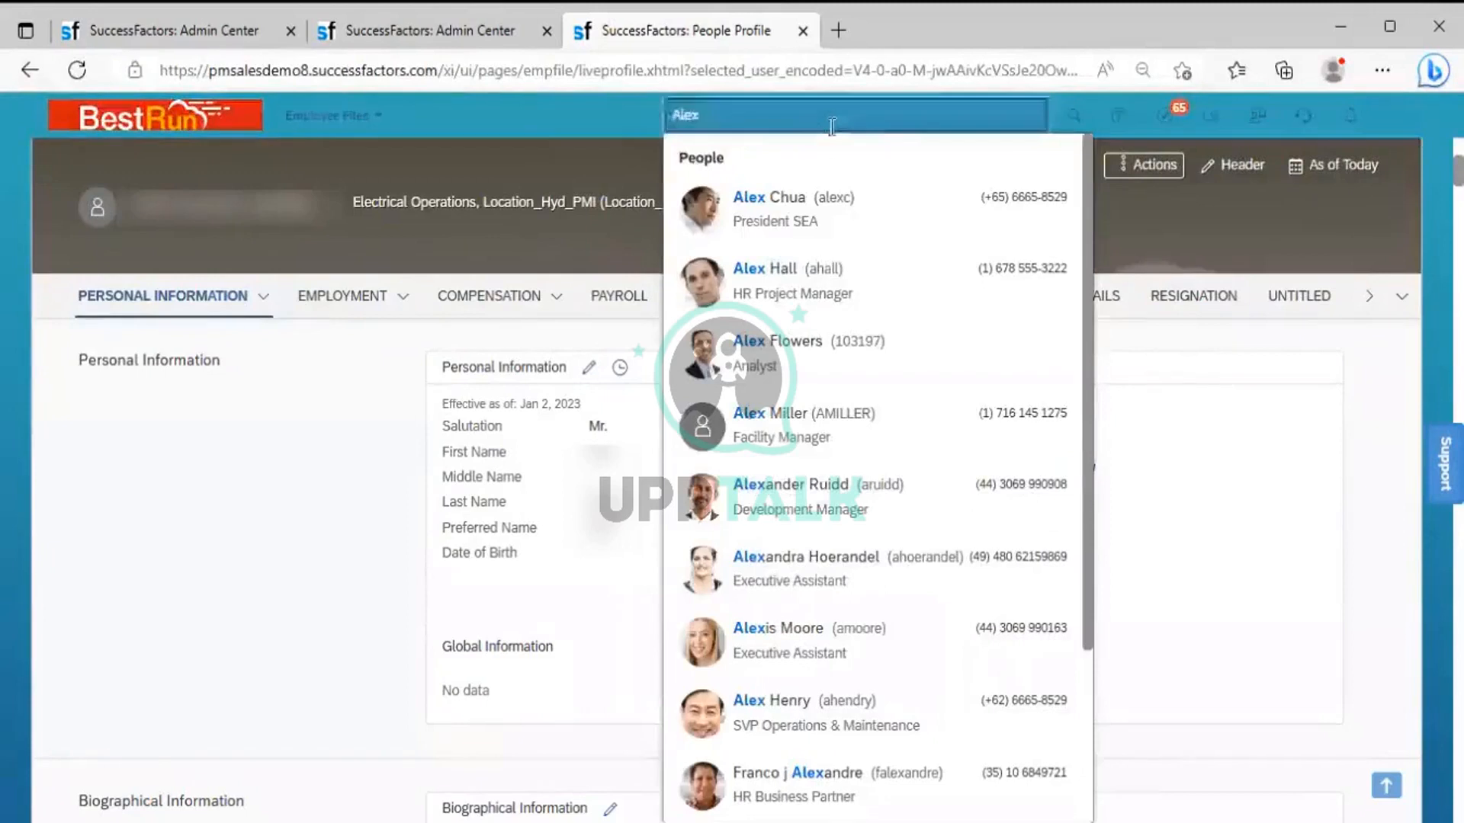
pyautogui.click(812, 209)
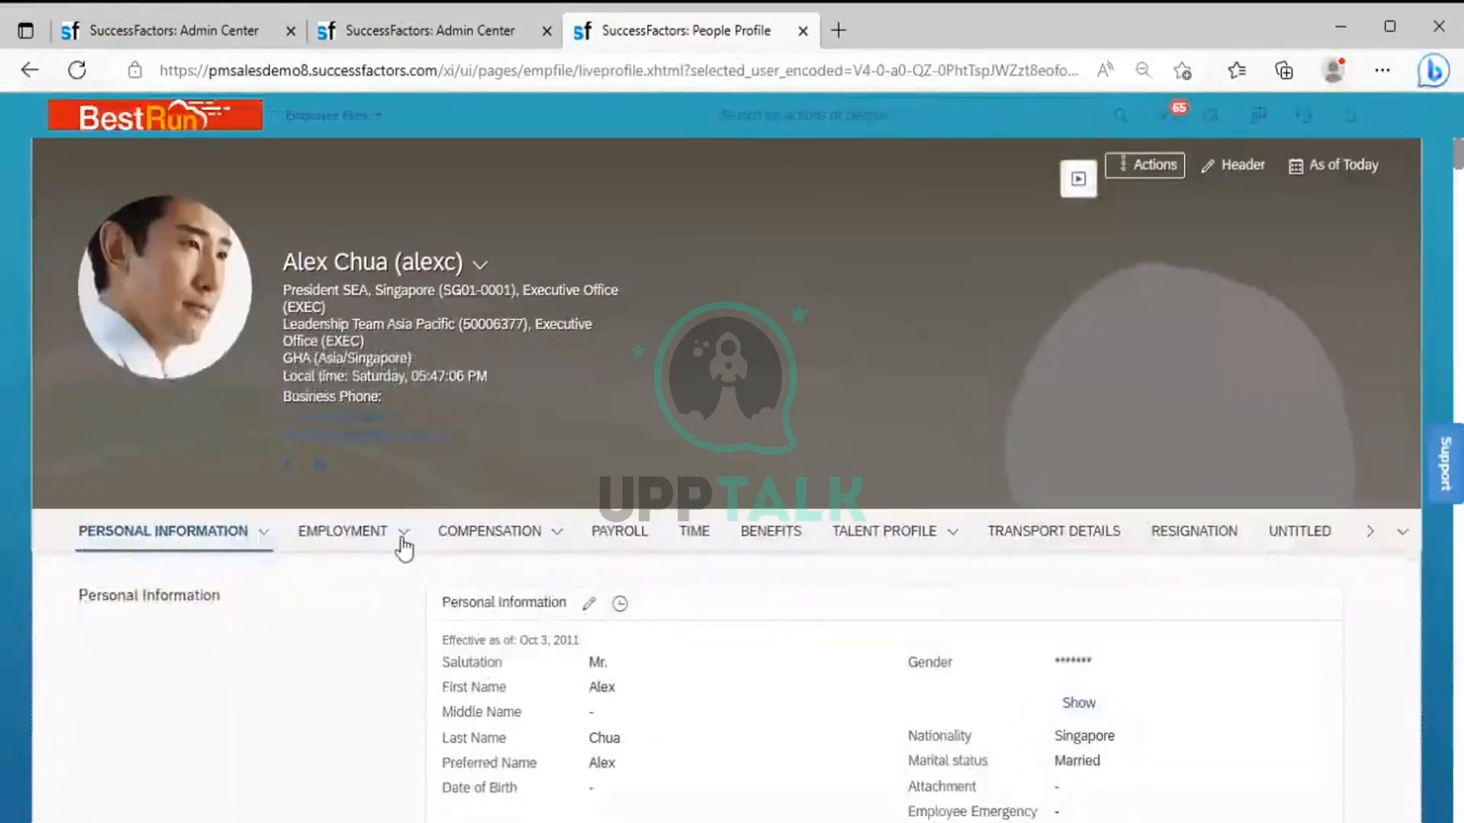
pyautogui.click(404, 547)
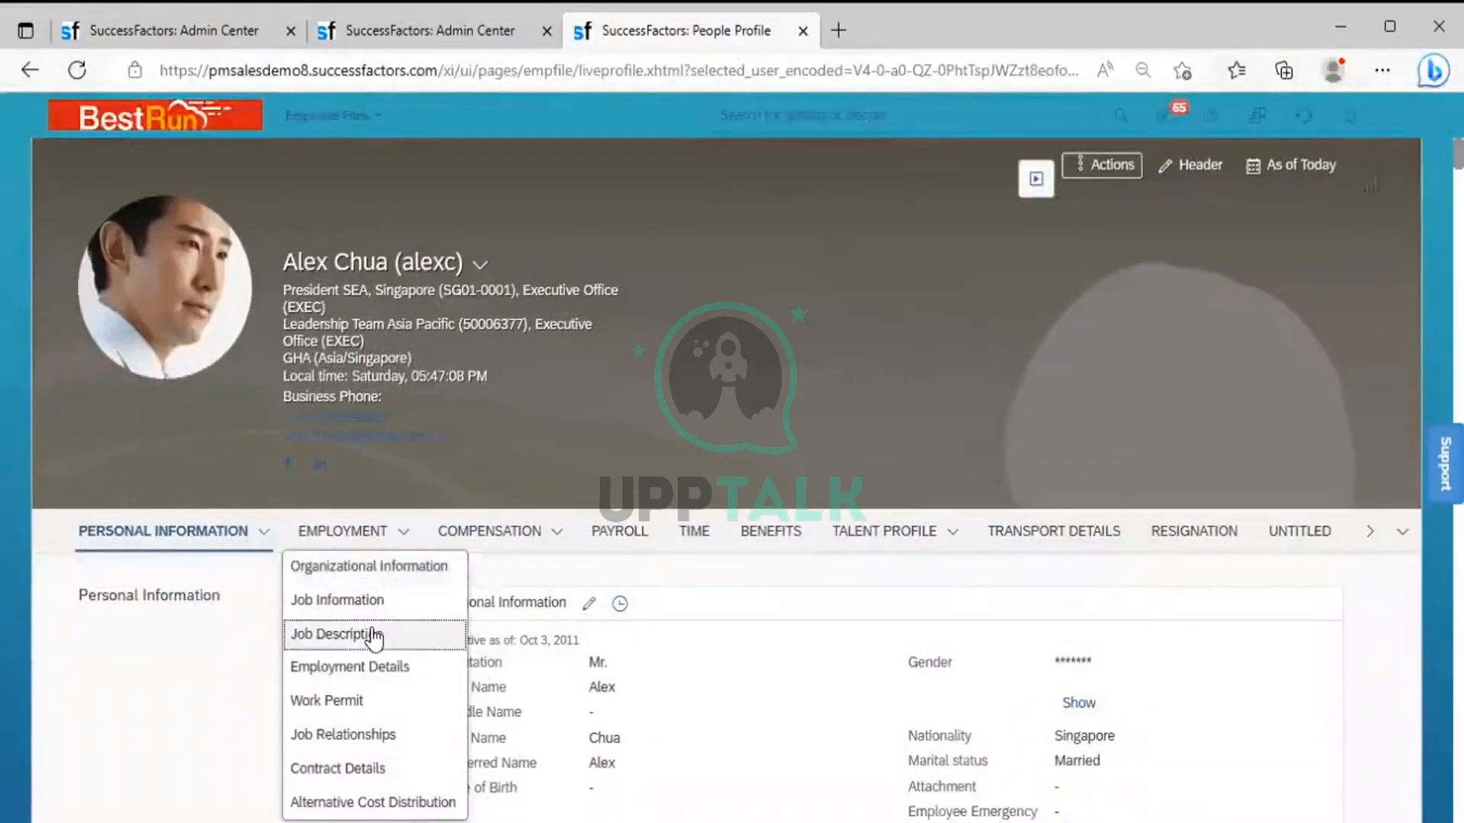
pyautogui.click(374, 570)
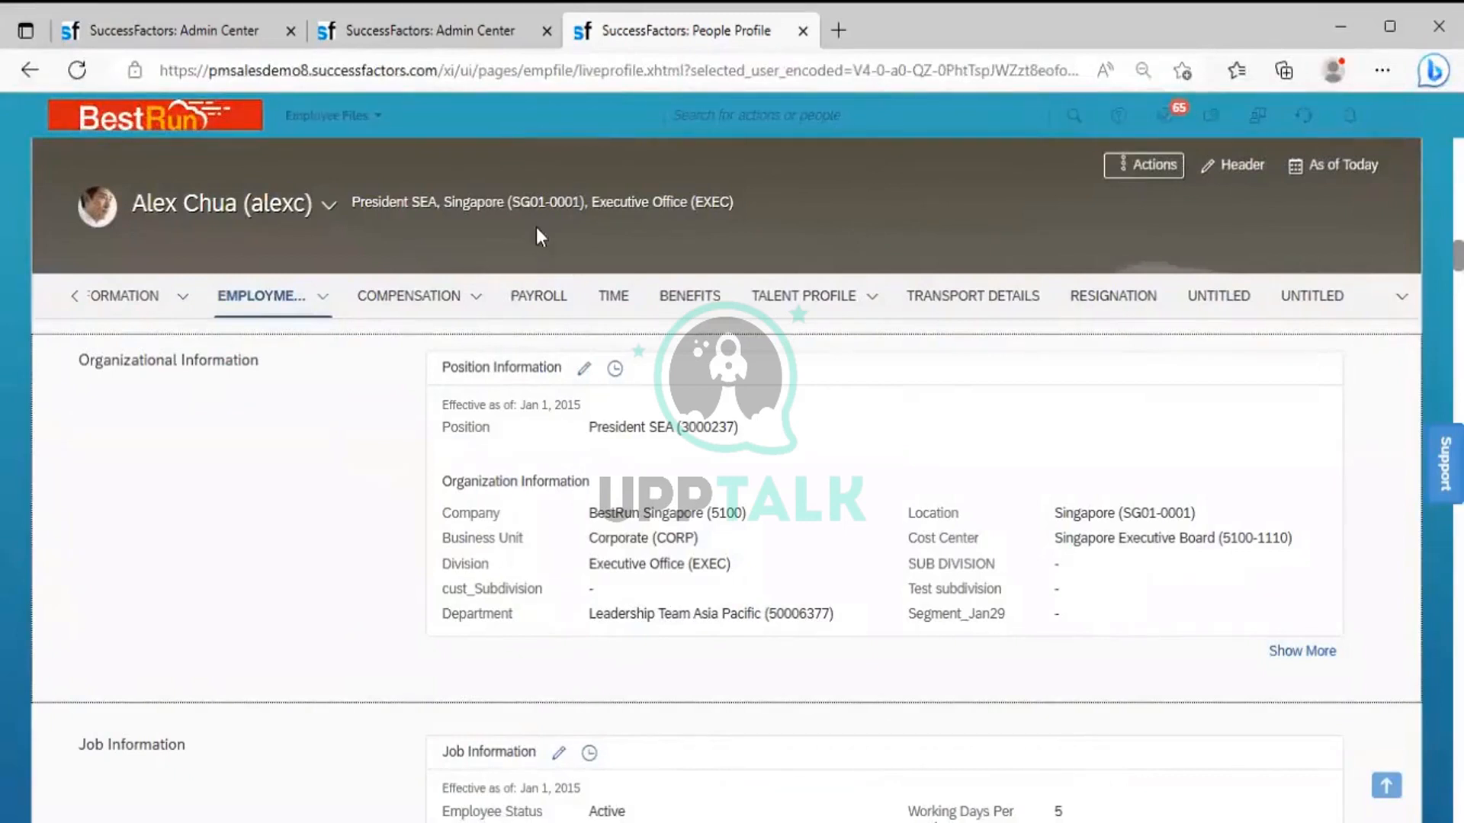
# Return to the BR_Leadership Team group definition and choose Division as the first people pool's category.
pyautogui.click(392, 20)
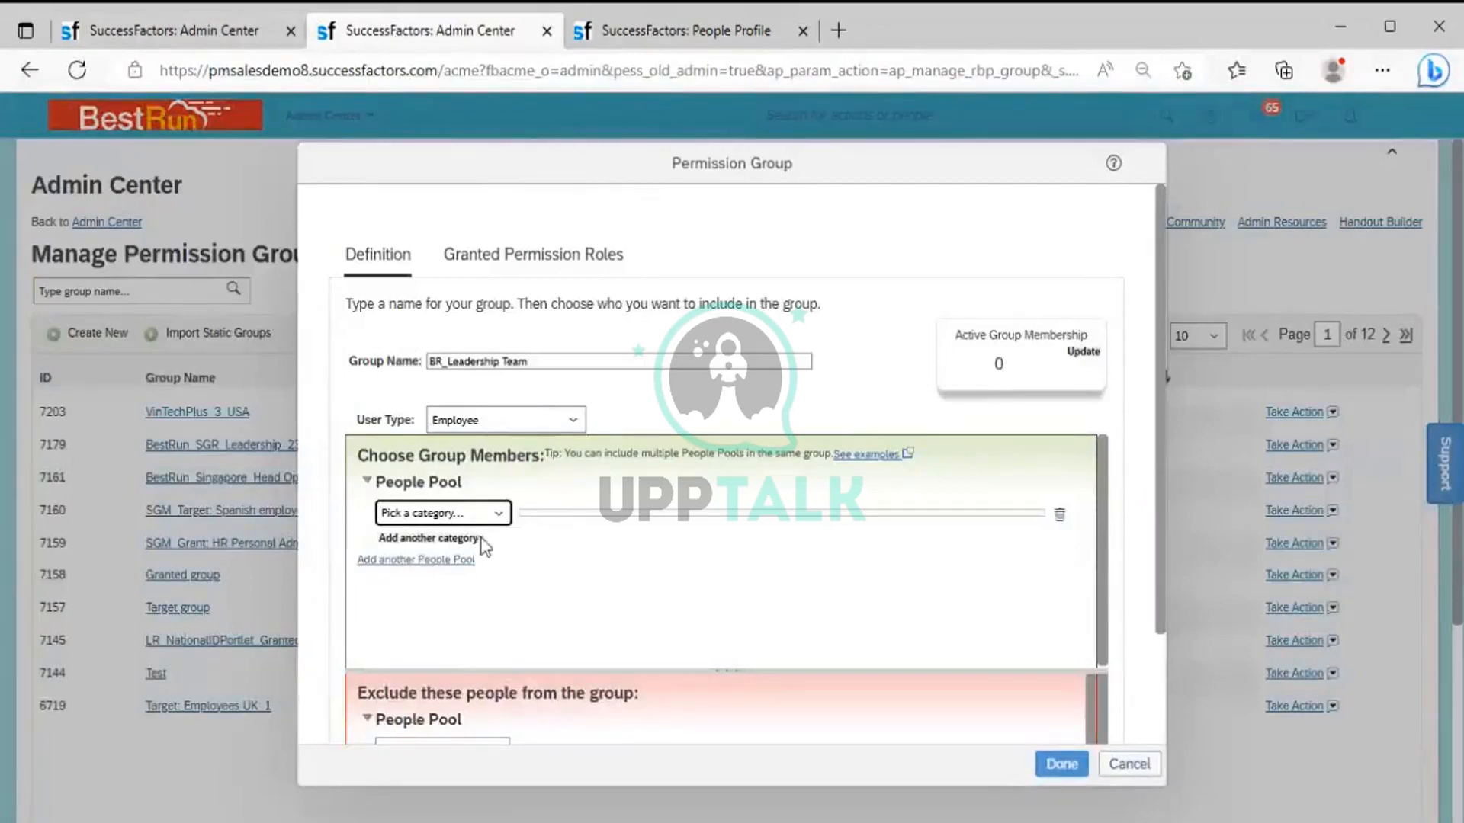
pyautogui.click(490, 513)
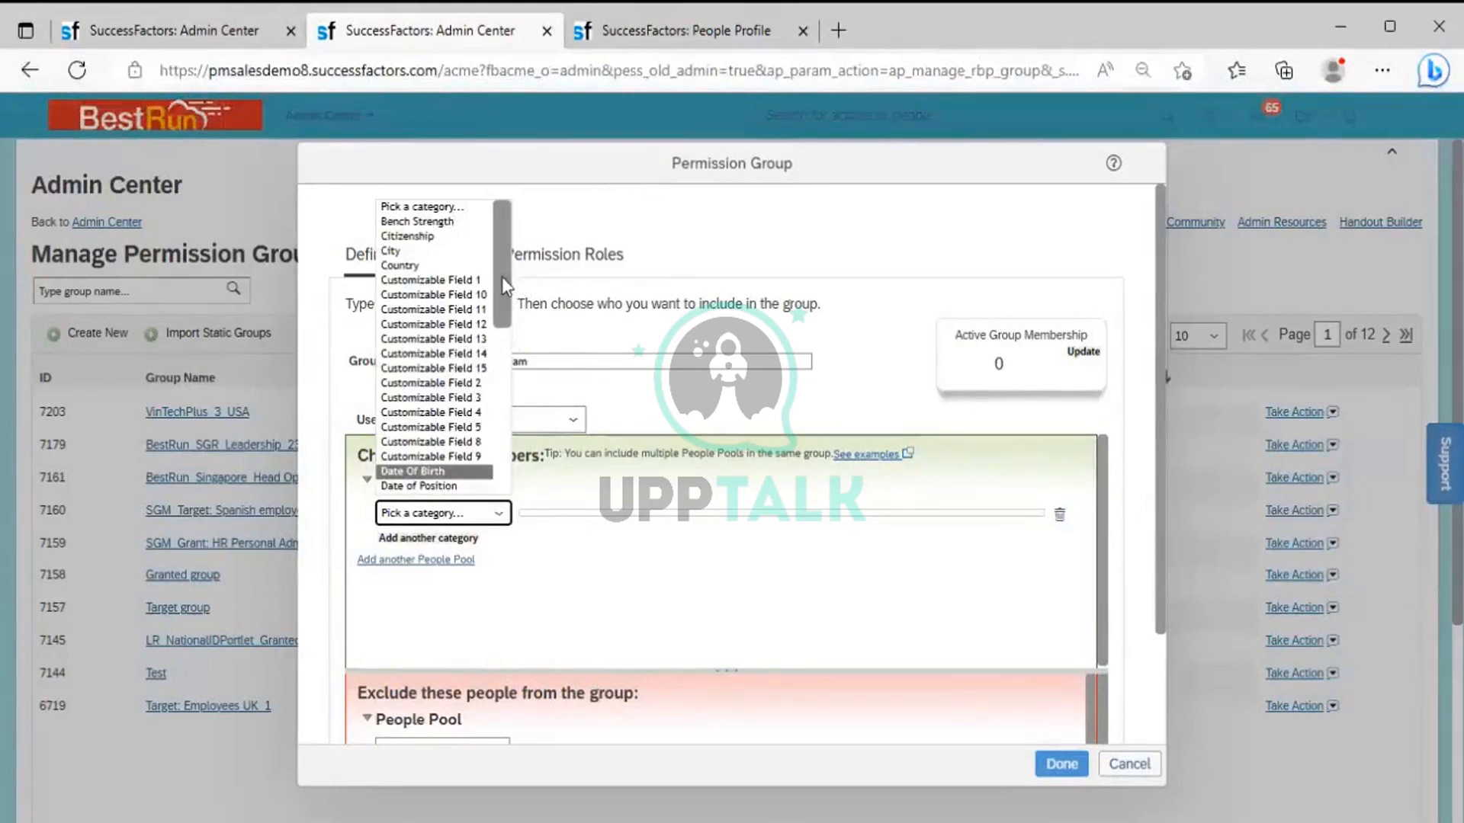
pyautogui.moveTo(501, 276); pyautogui.dragTo(505, 361)
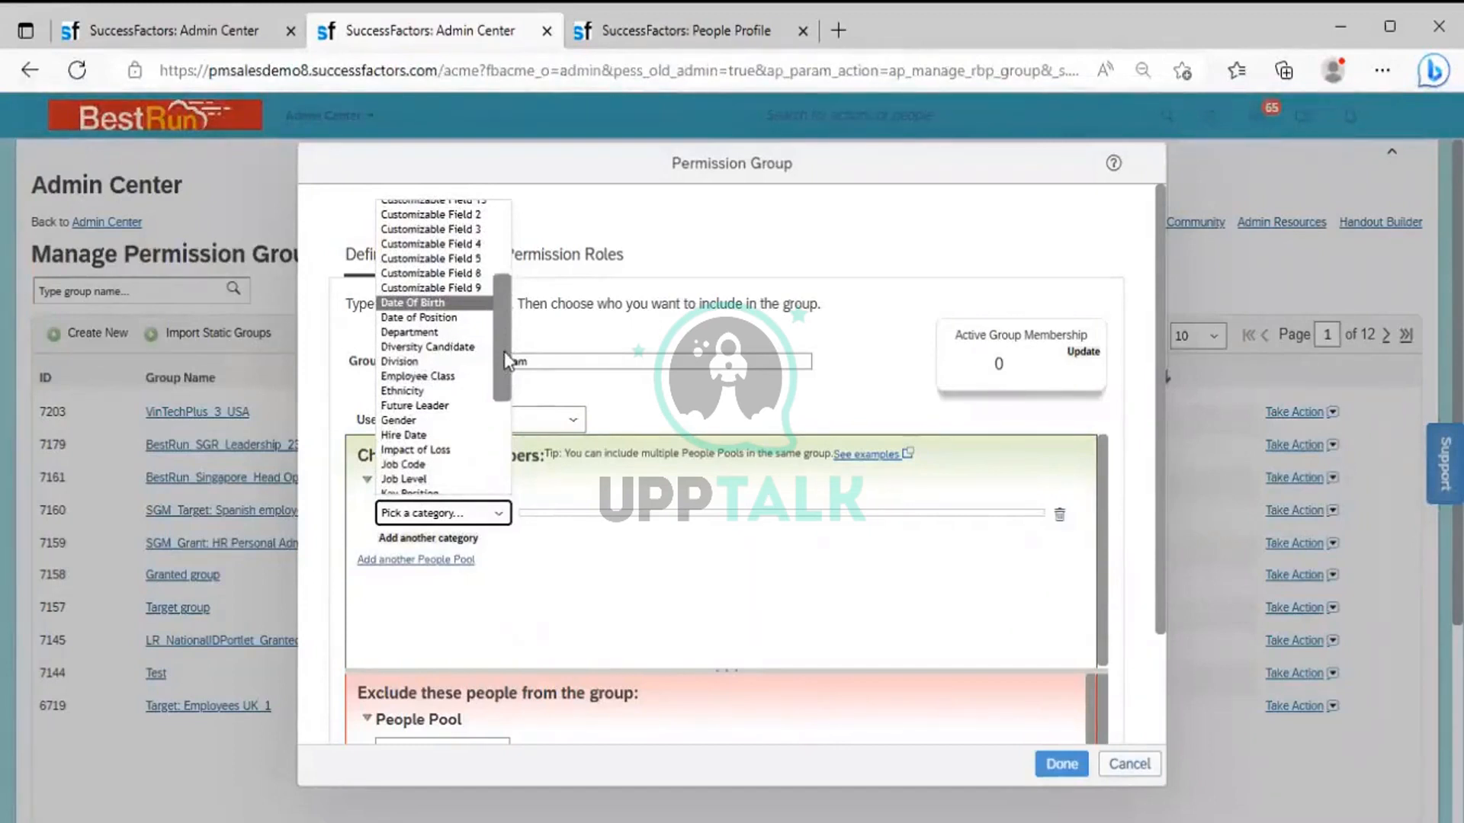
pyautogui.moveTo(507, 360); pyautogui.dragTo(501, 398)
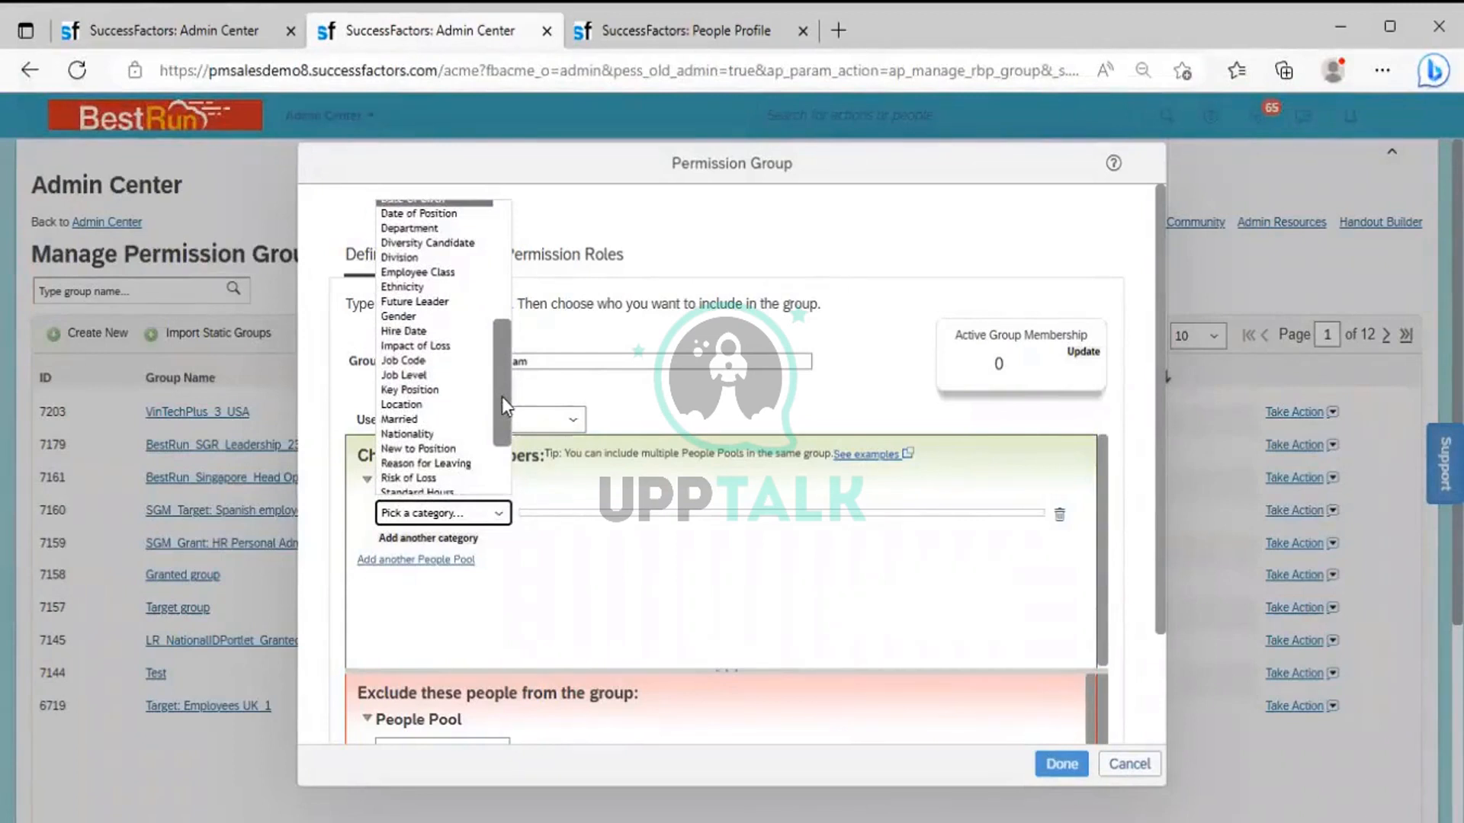
pyautogui.click(396, 260)
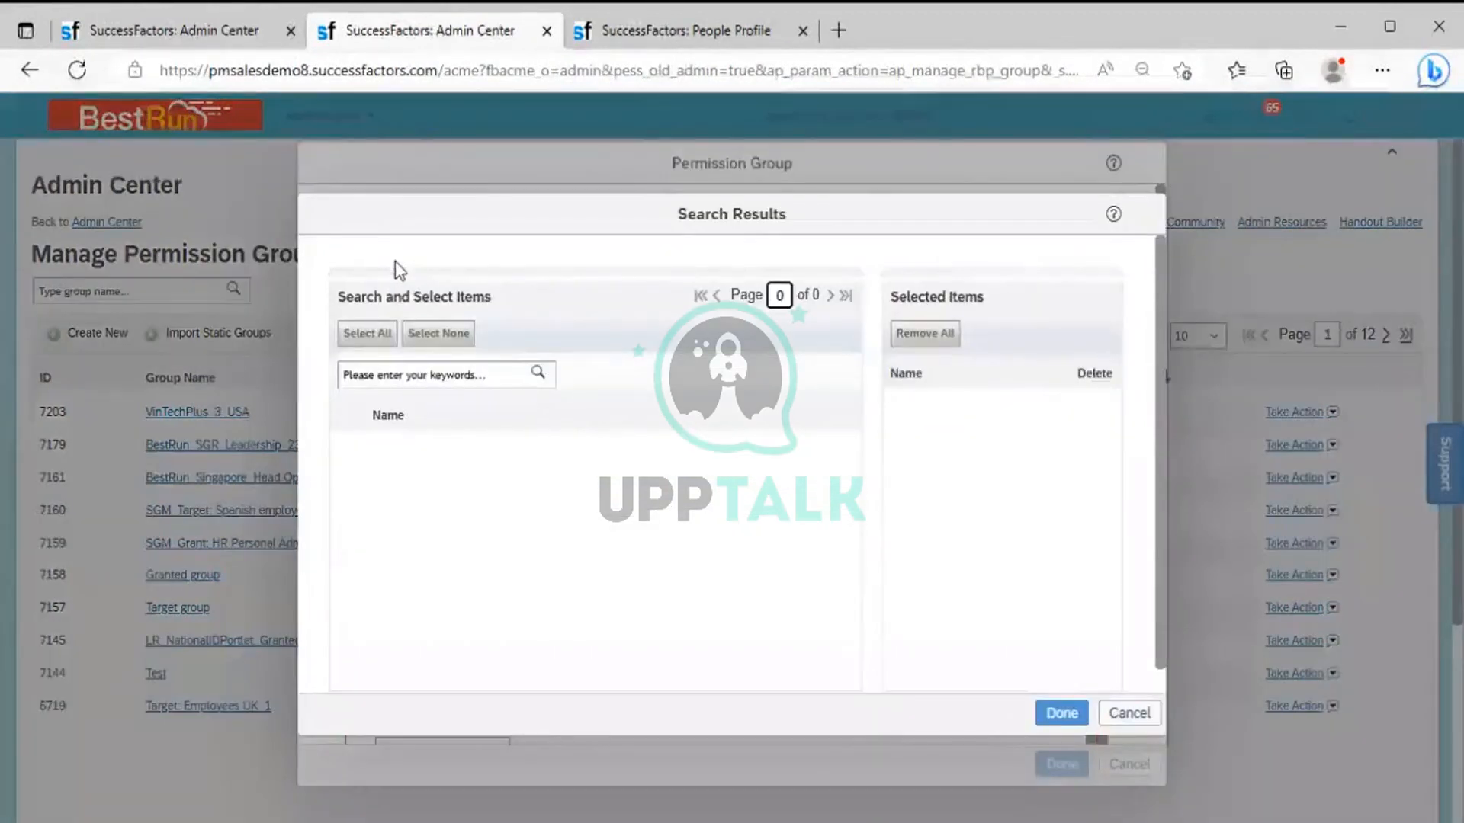
# Copy the division name "Executive Office" from the employee's profile and try to find the division by searching for it.
pyautogui.click(654, 29)
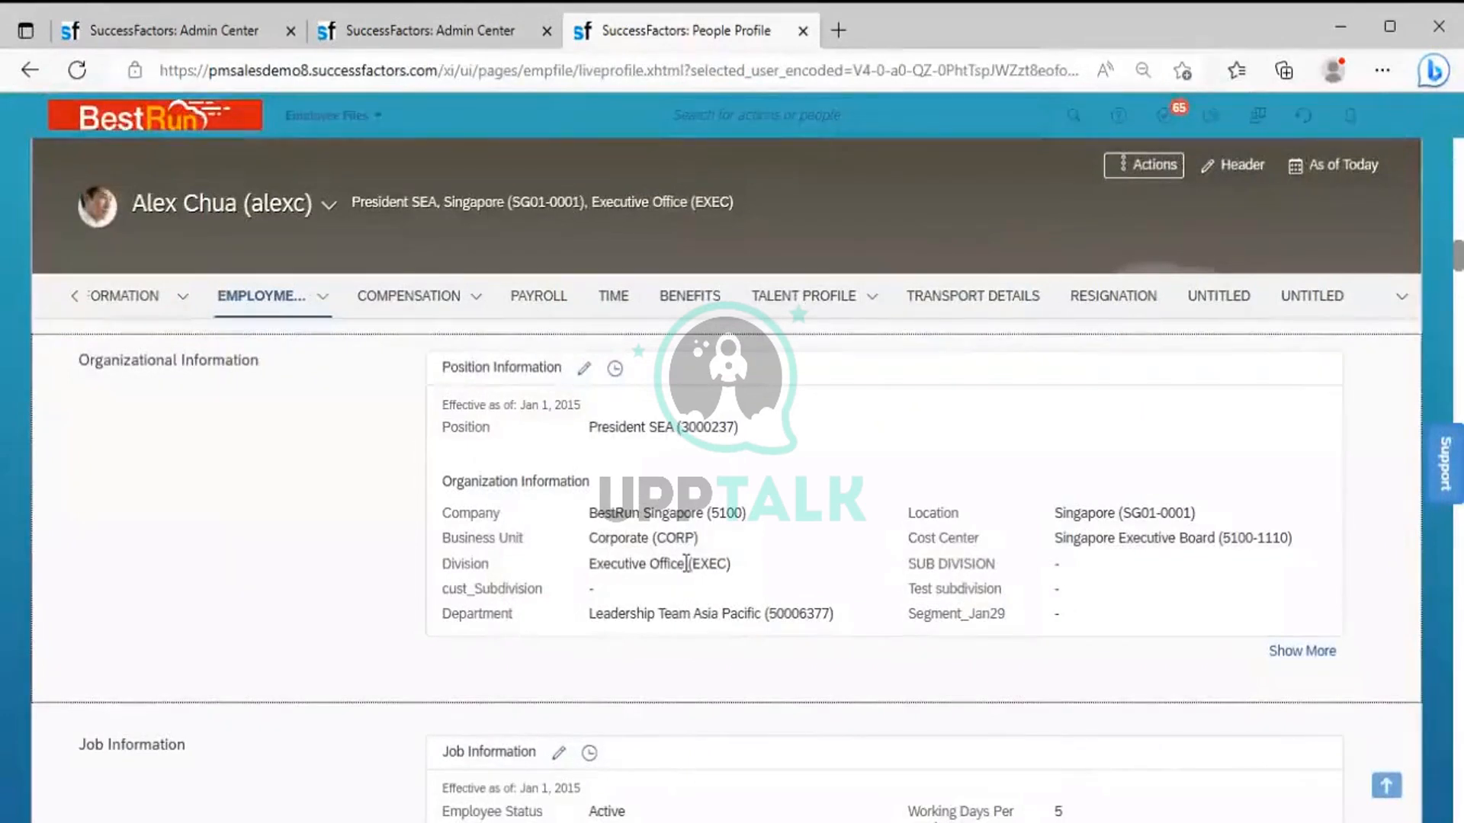
pyautogui.moveTo(686, 564); pyautogui.dragTo(586, 563)
pyautogui.hotkey('ctrl', 'c')
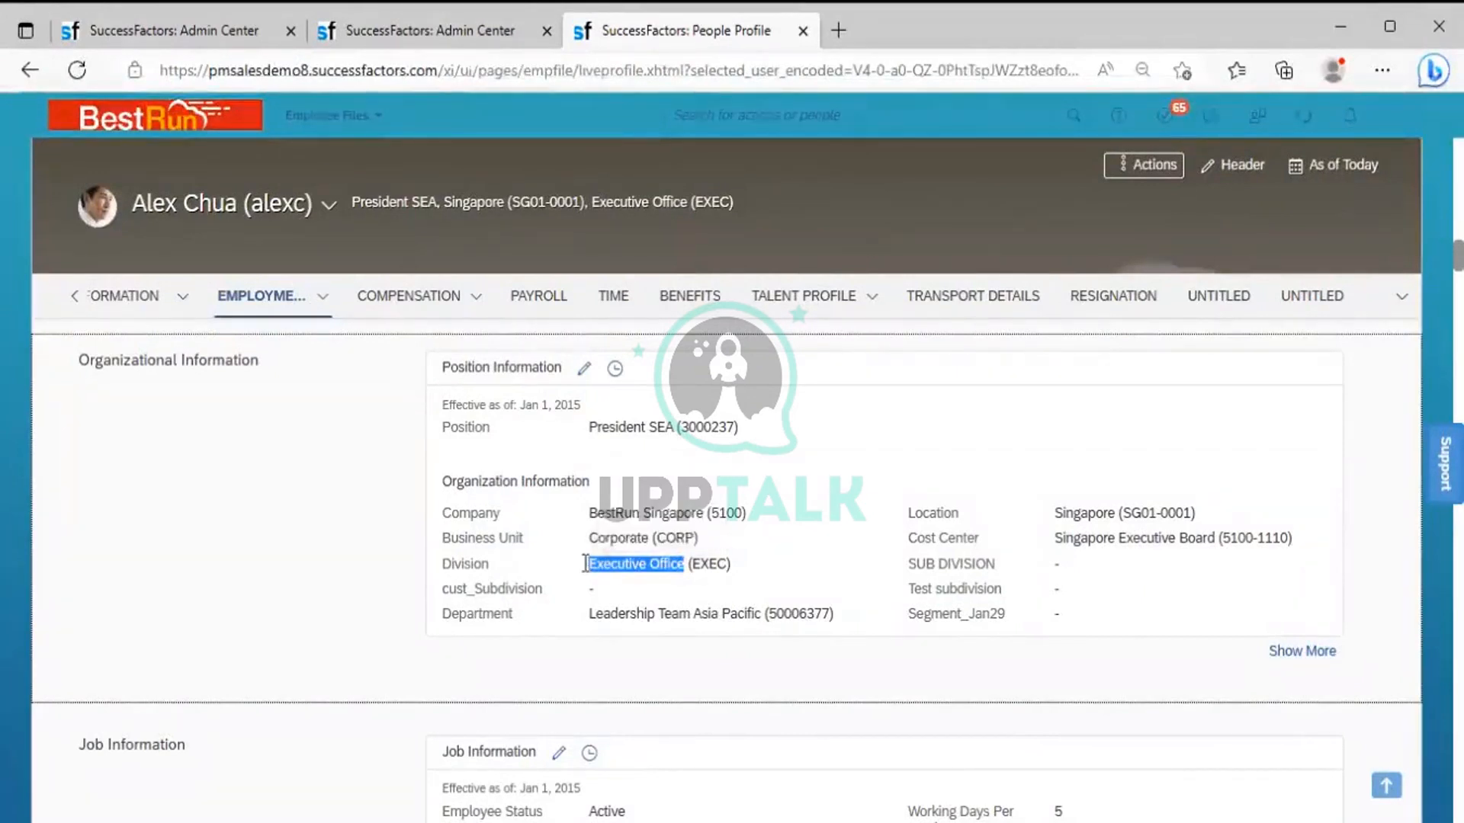
pyautogui.click(401, 22)
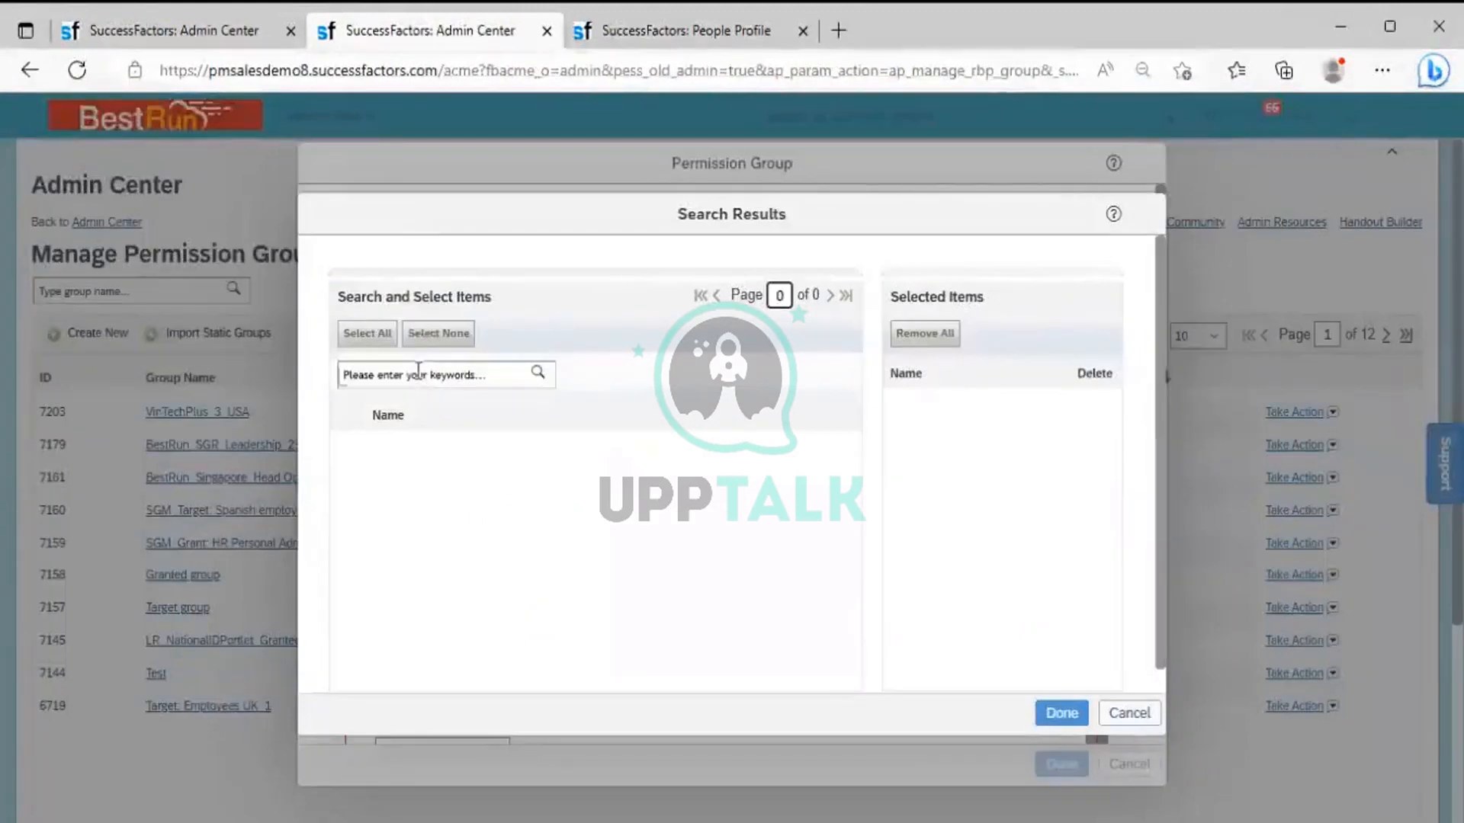
pyautogui.click(418, 373)
pyautogui.hotkey('ctrl', 'v')
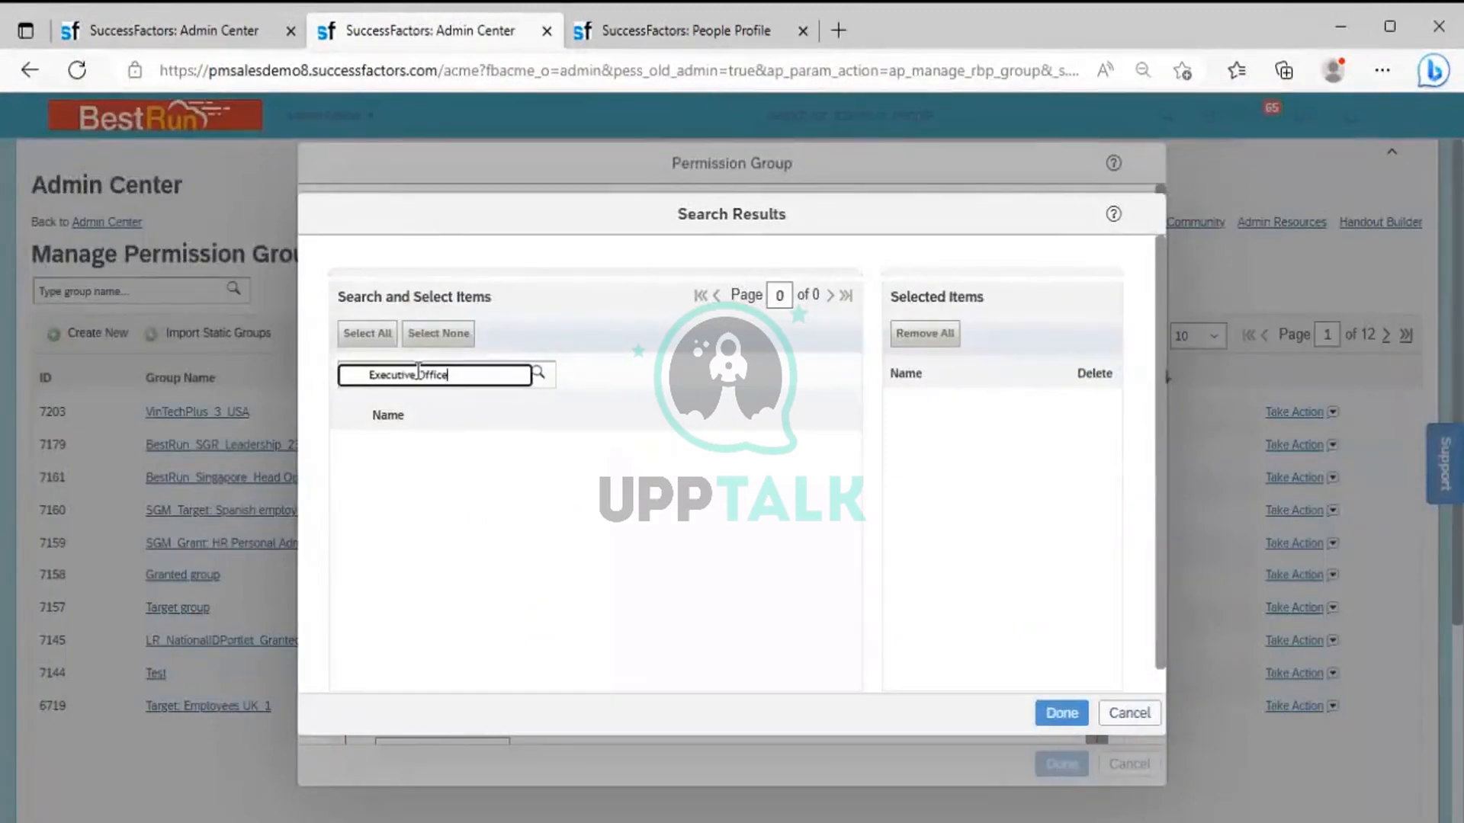
pyautogui.click(376, 376)
pyautogui.press('BackSpace')
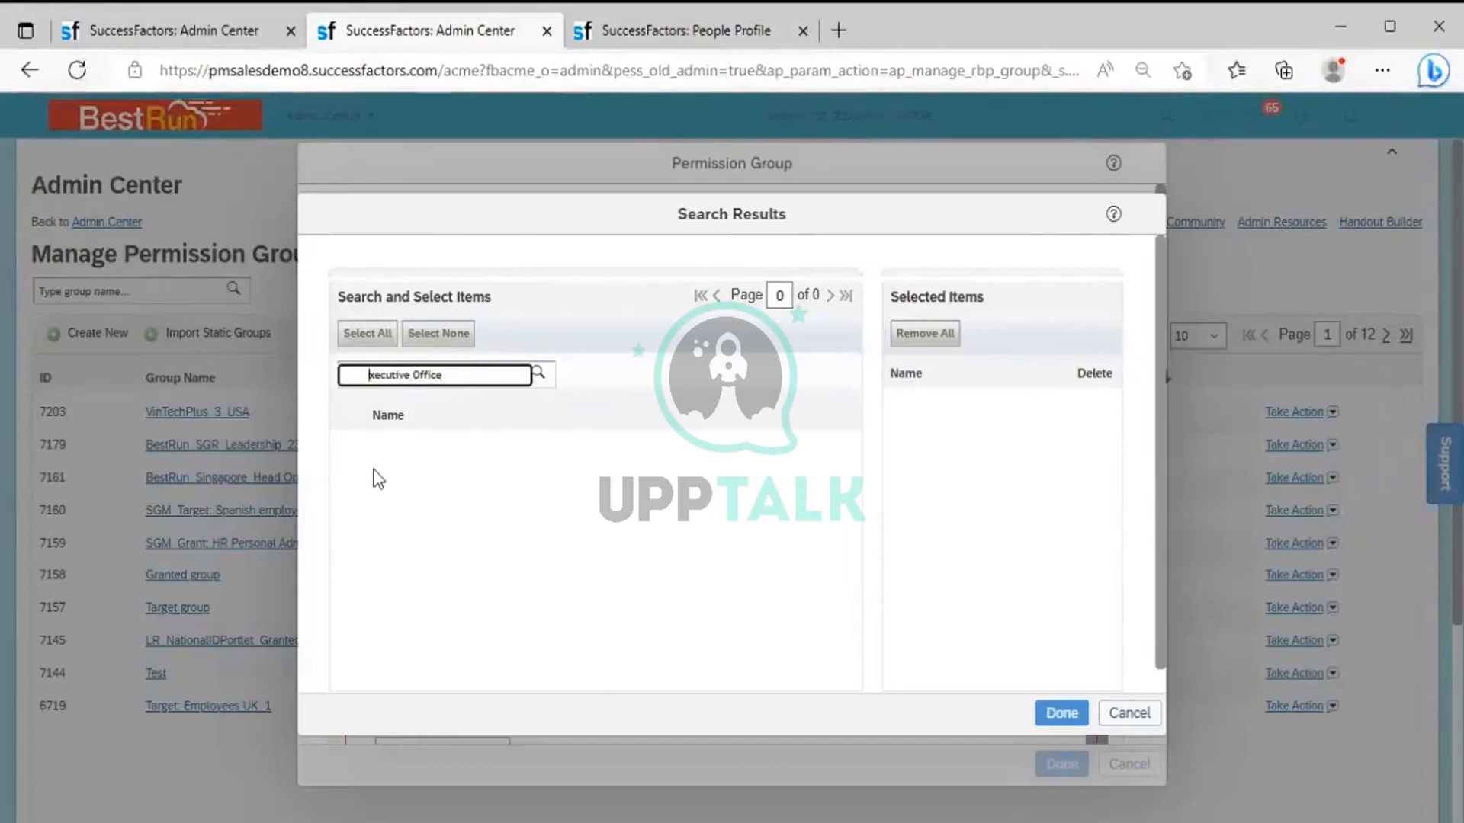
pyautogui.click(539, 373)
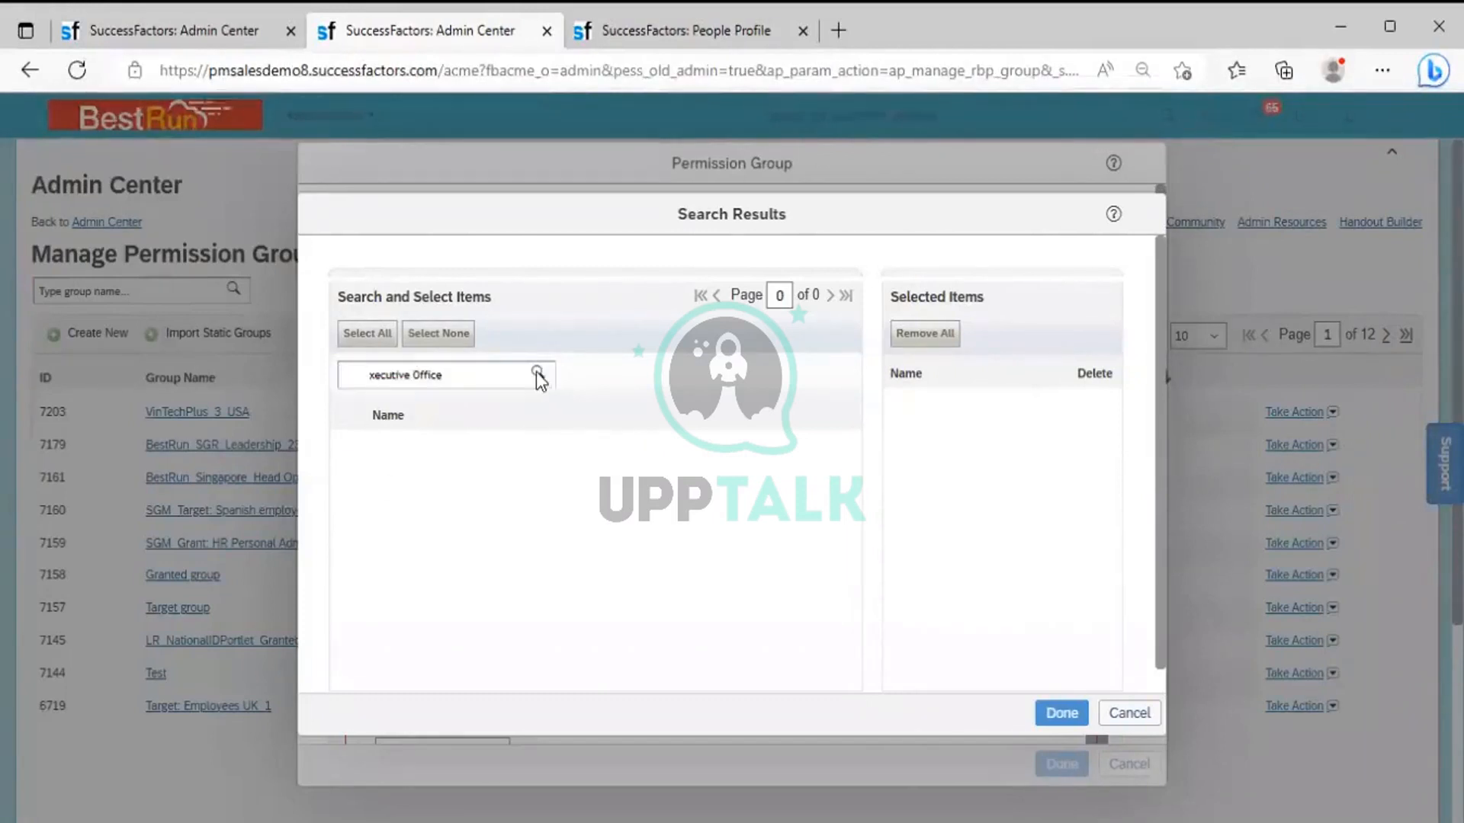
pyautogui.click(369, 376)
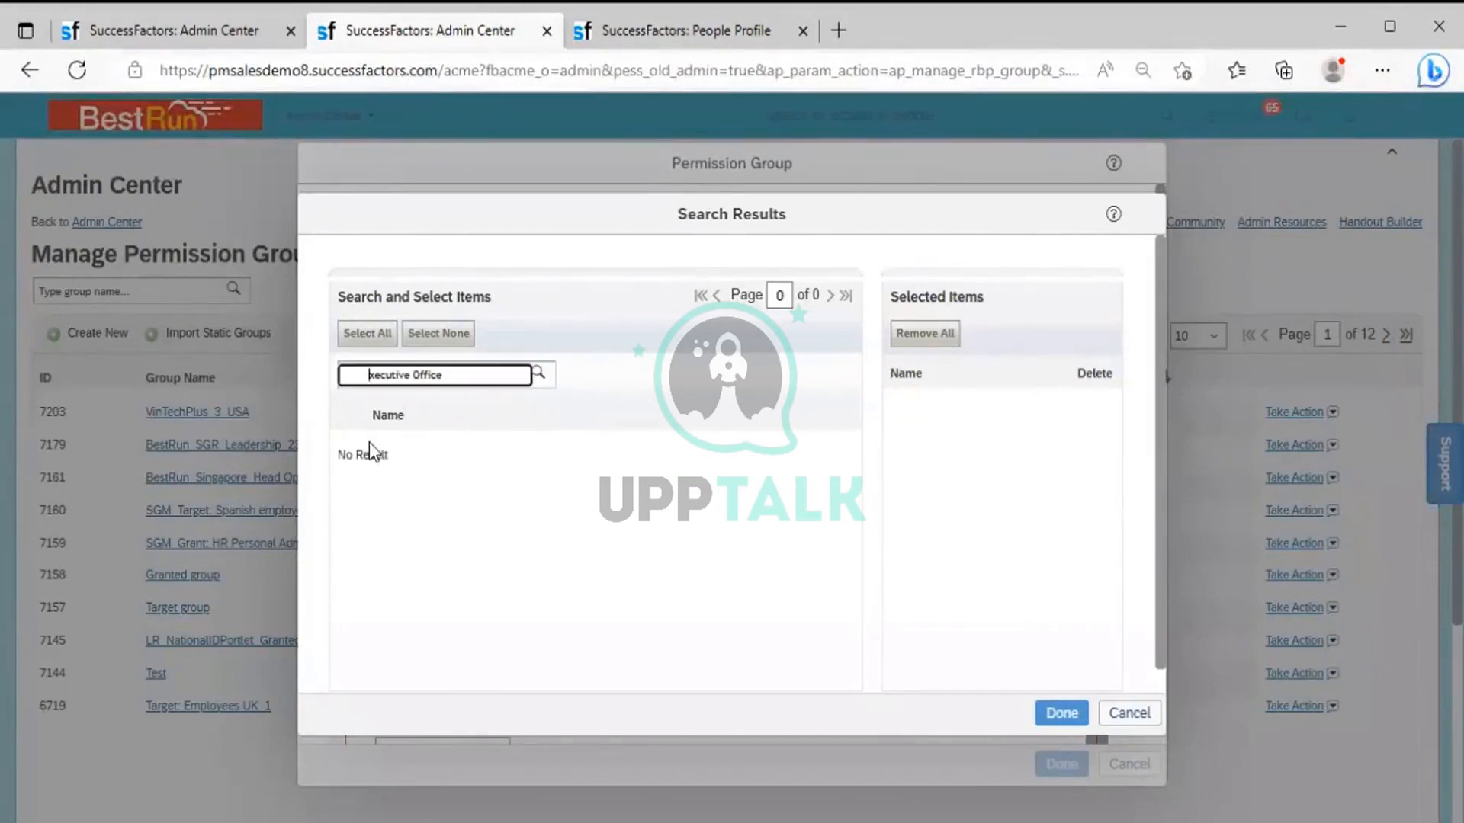
pyautogui.write('e')
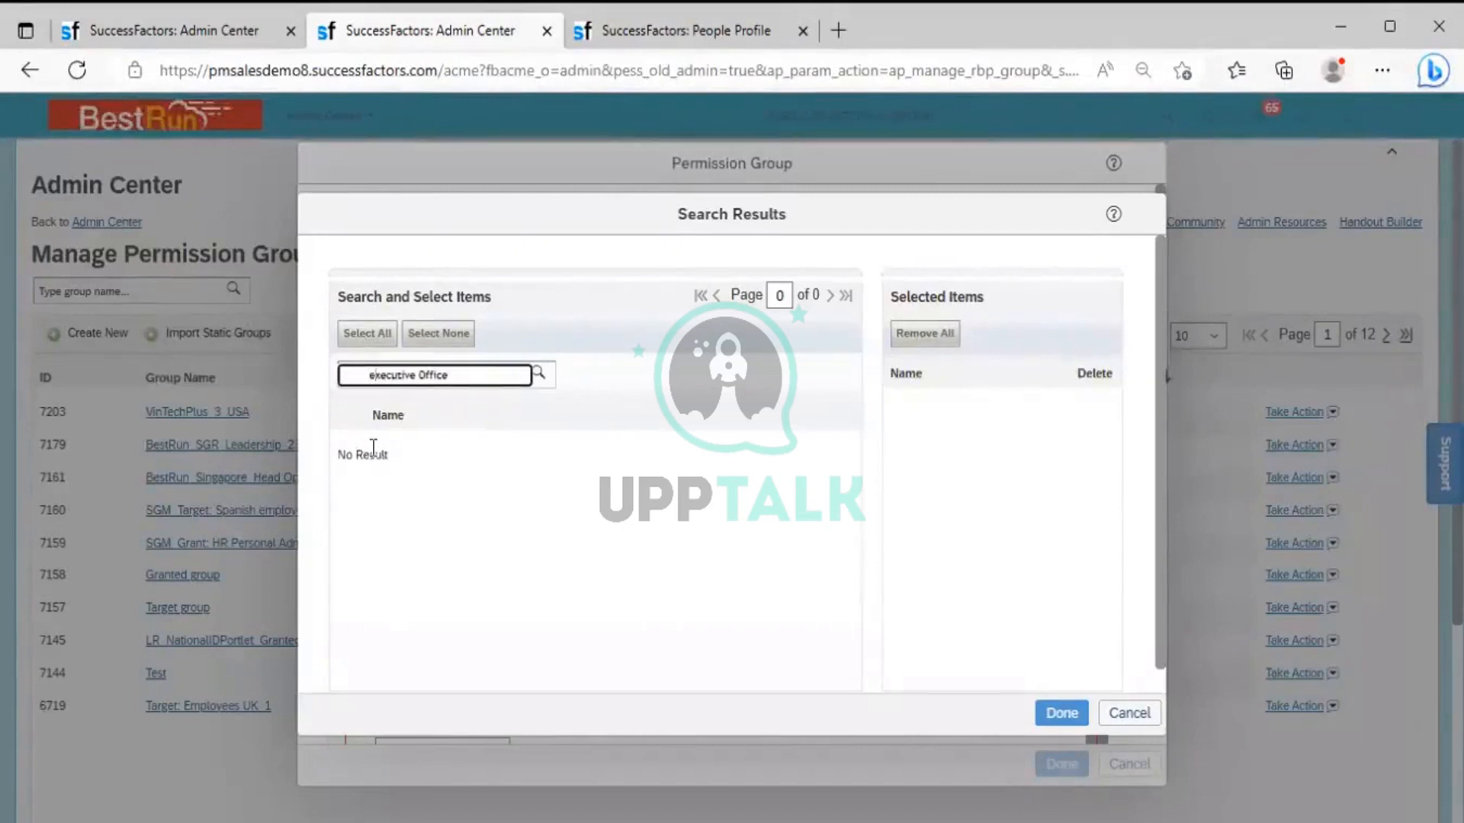
pyautogui.click(538, 373)
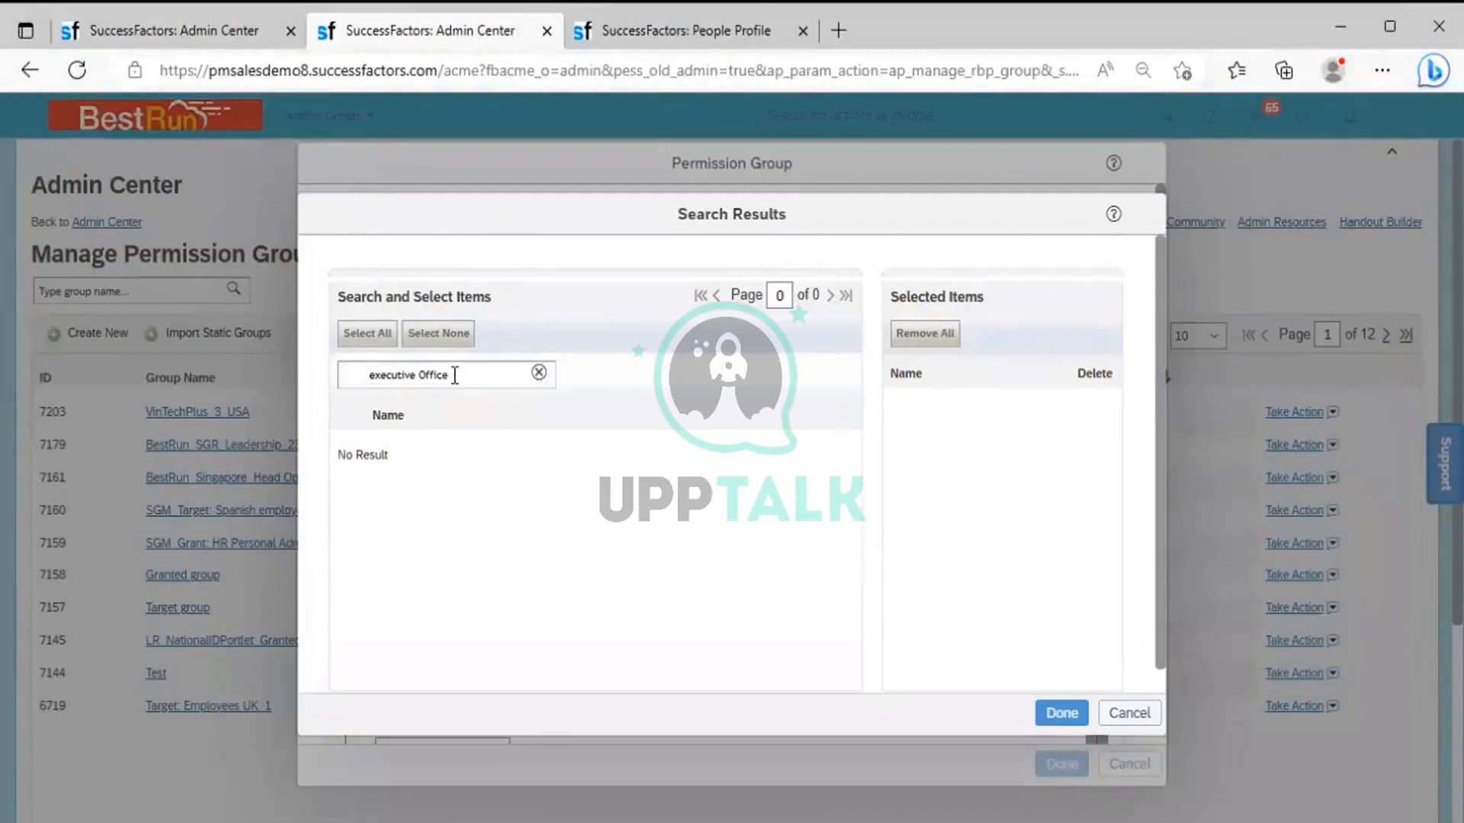
# Search the divisions for "EXEC" instead, add Executive Office (EXEC) to the people pool, and update the active group membership.
pyautogui.click(454, 375)
pyautogui.press('BackSpace')
pyautogui.press('BackSpace')
pyautogui.press('BackSpace')
pyautogui.press('BackSpace')
pyautogui.press('BackSpace')
pyautogui.press('BackSpace')
pyautogui.press('BackSpace')
pyautogui.press('BackSpace')
pyautogui.press('BackSpace')
pyautogui.press('BackSpace')
pyautogui.press('BackSpace')
pyautogui.press('BackSpace')
pyautogui.press('BackSpace')
pyautogui.press('BackSpace')
pyautogui.press('BackSpace')
pyautogui.press('BackSpace')
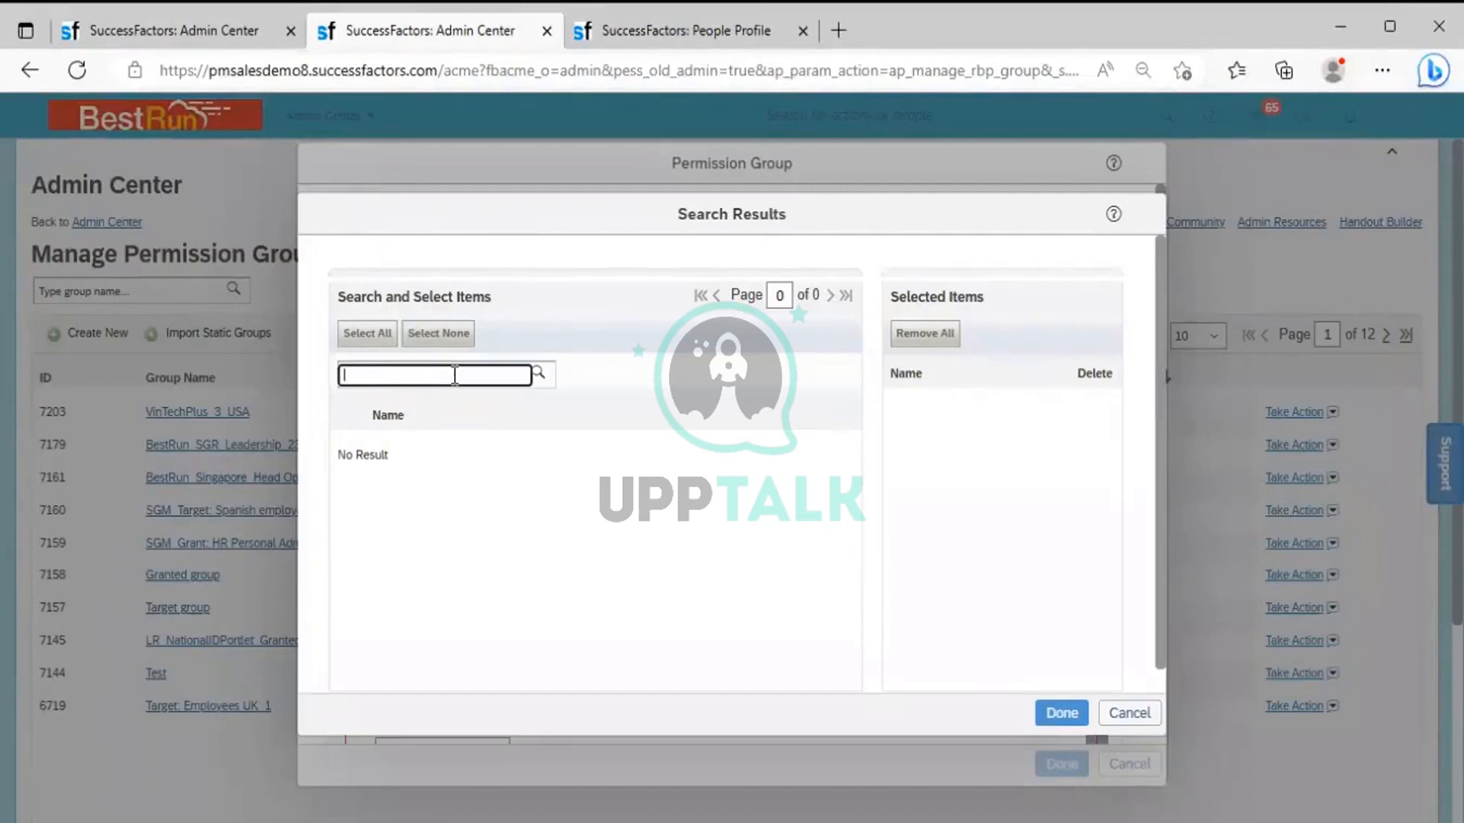
pyautogui.write('EXEC')
pyautogui.press('Return')
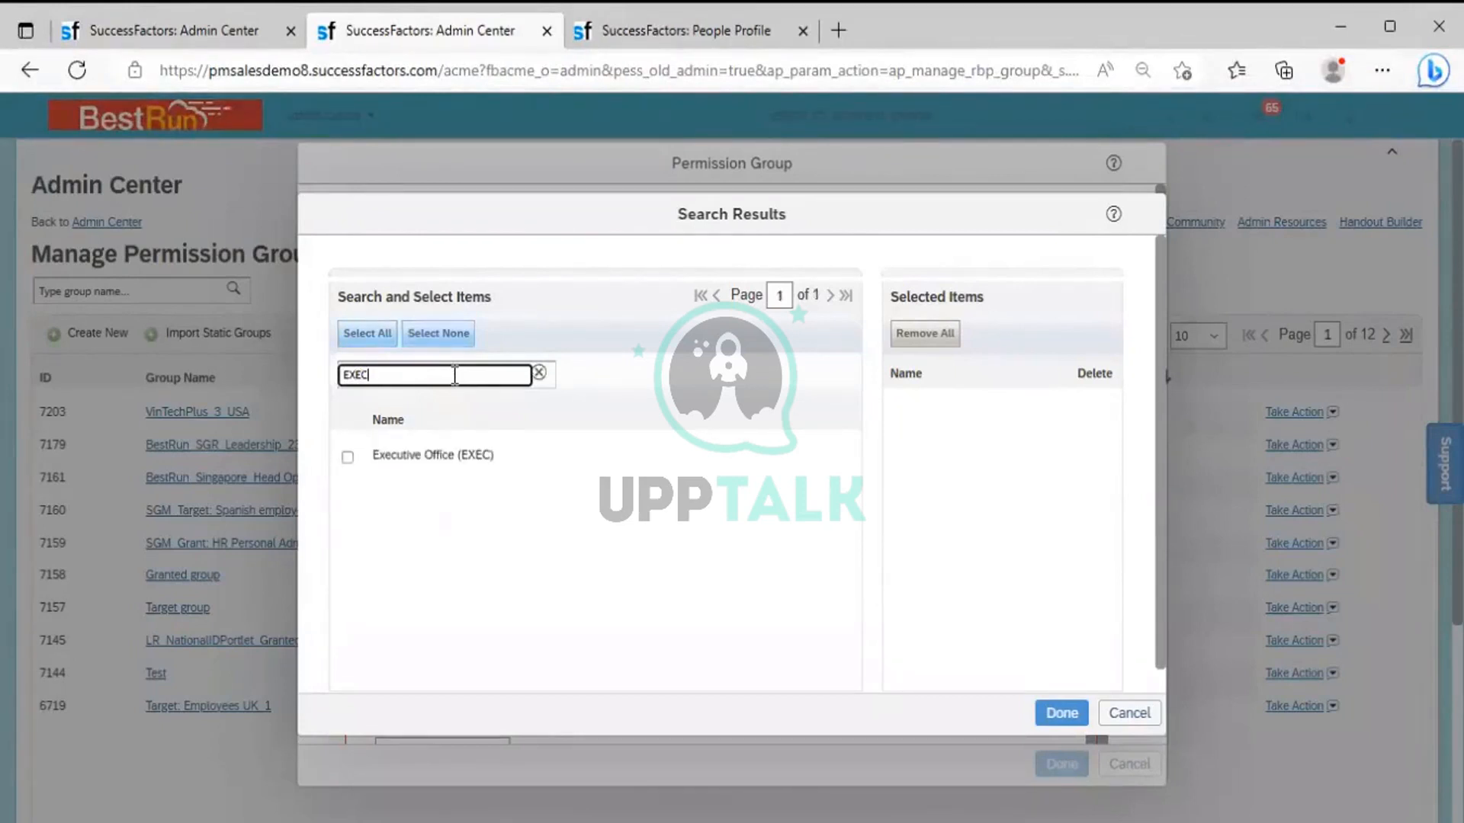
pyautogui.click(348, 459)
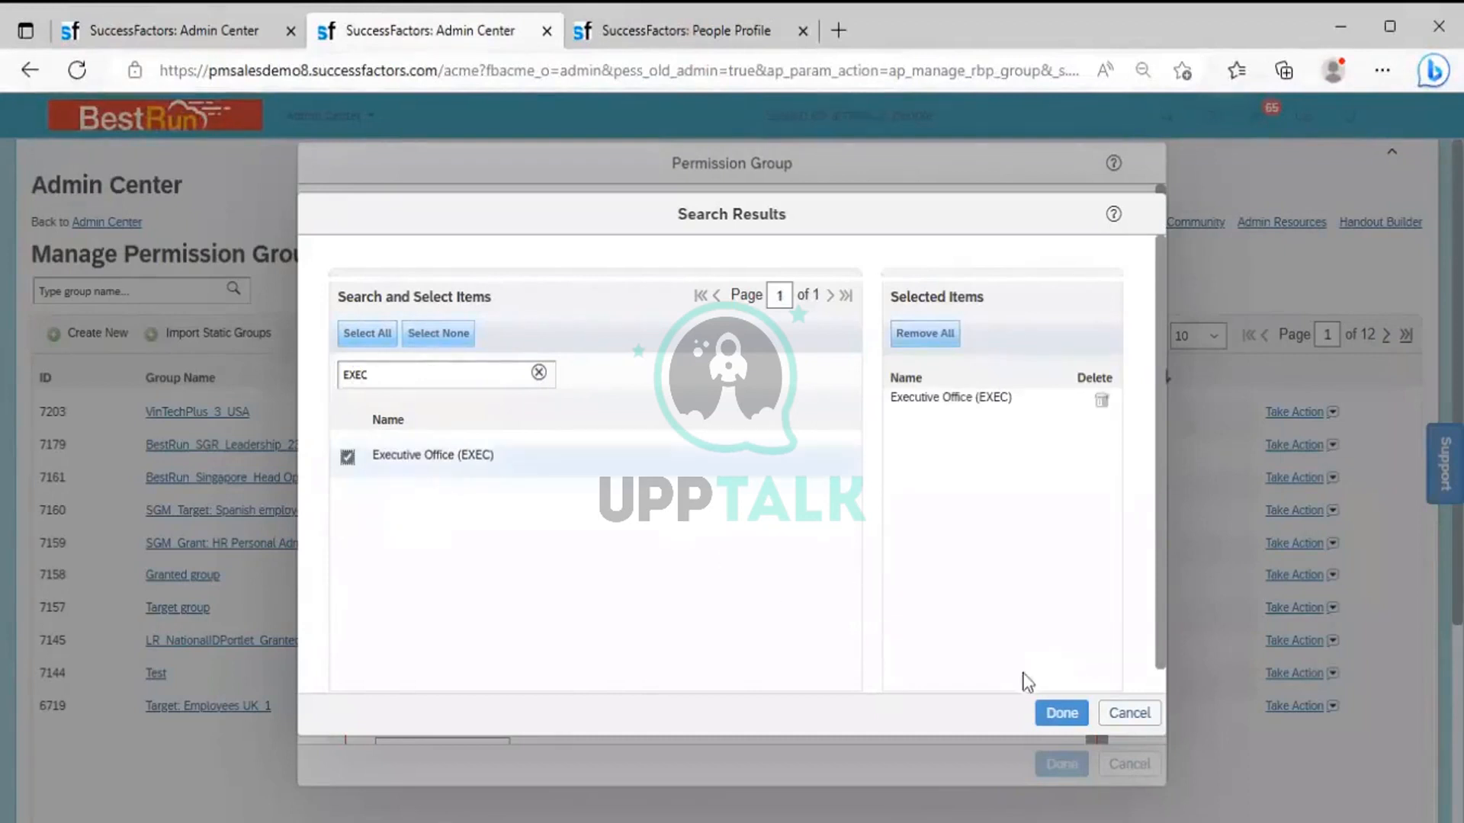
pyautogui.click(1044, 713)
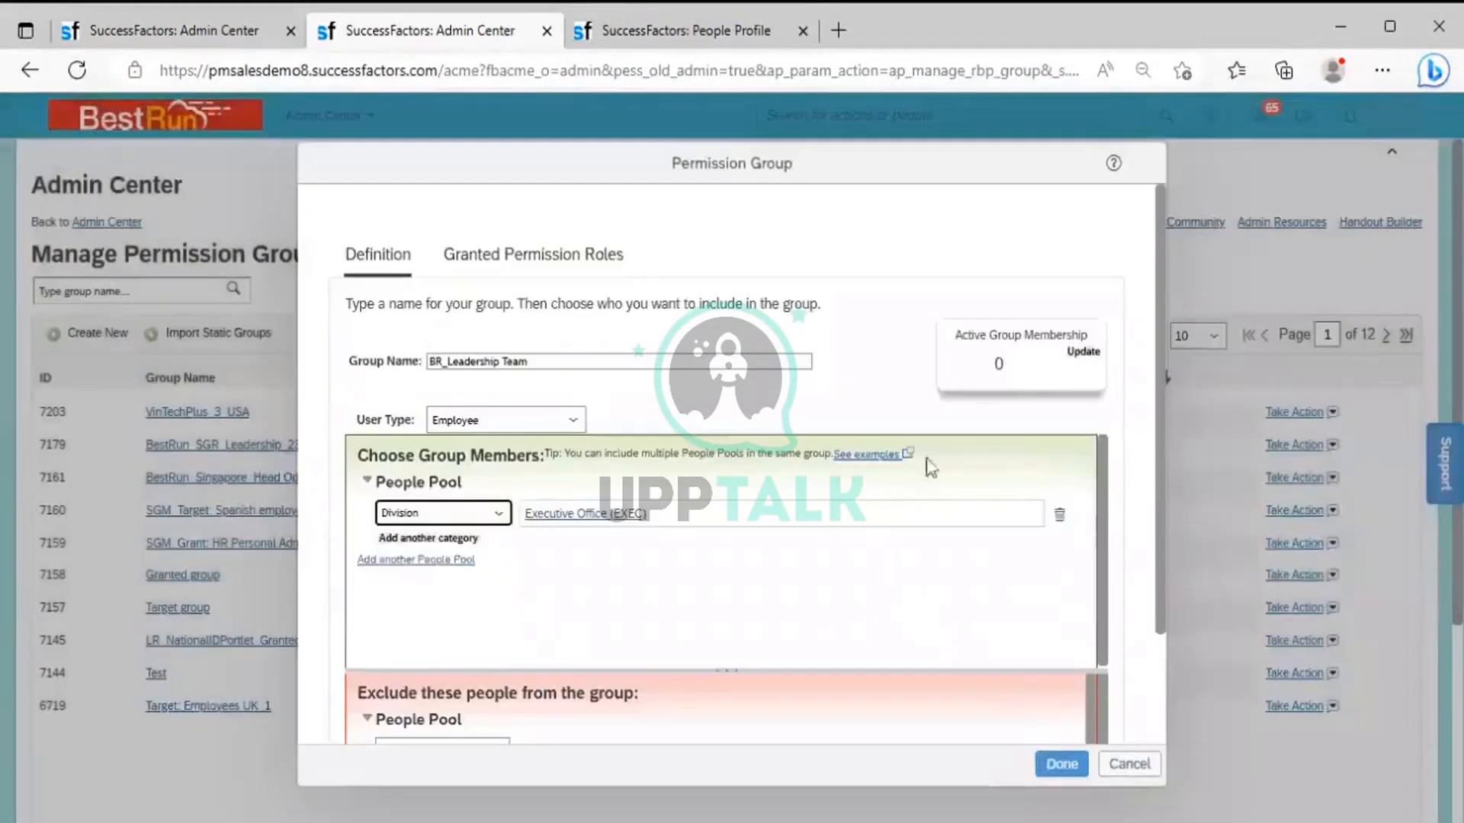
pyautogui.click(1079, 355)
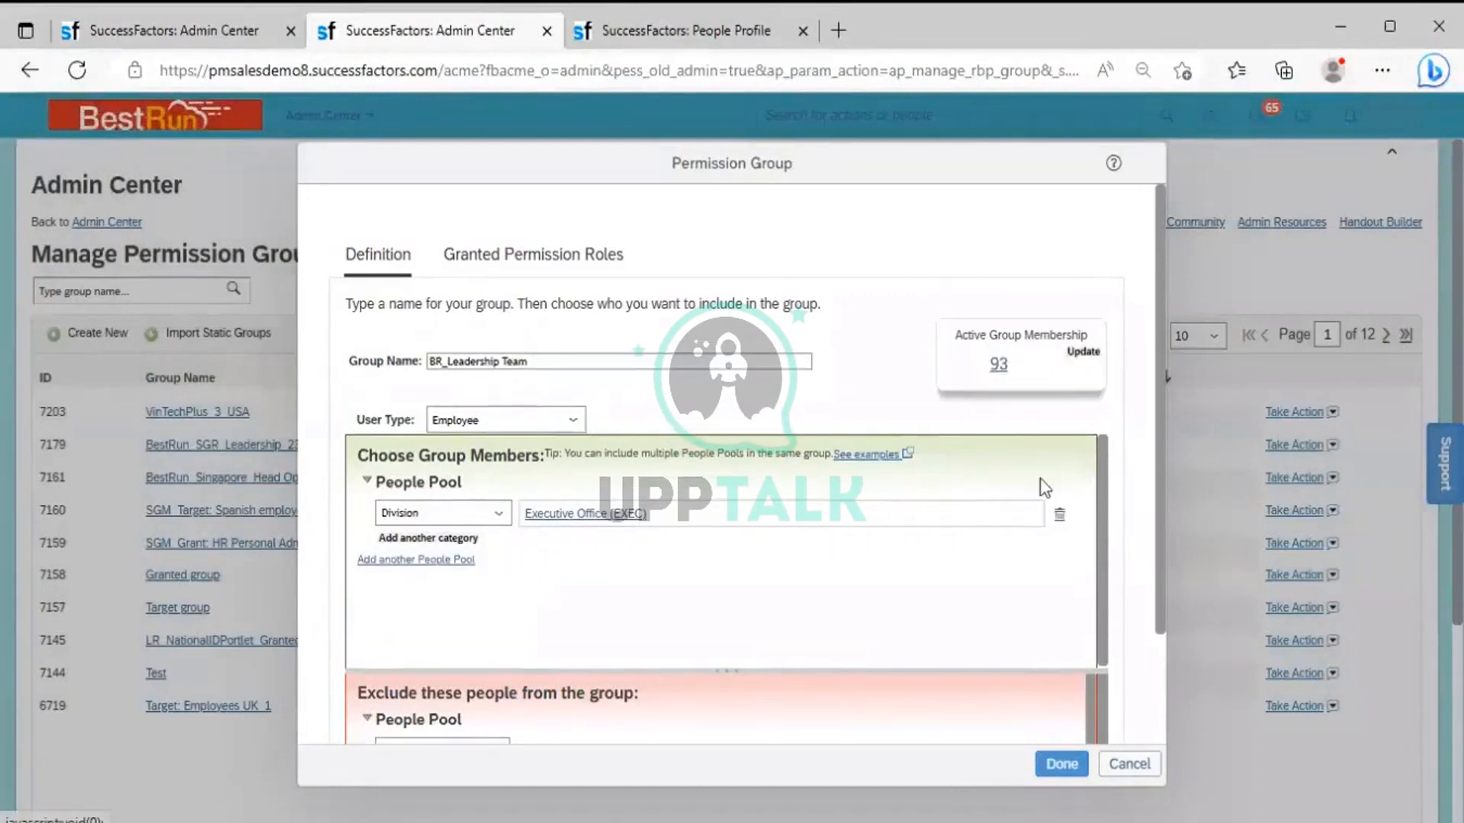
# Check the employee's Organizational Information for a narrower criterion and add Department as a second category in the same people pool.
pyautogui.click(442, 513)
pyautogui.moveTo(500, 373)
pyautogui.mouseDown()
pyautogui.moveTo(501, 303)
pyautogui.moveTo(487, 382)
pyautogui.mouseUp()
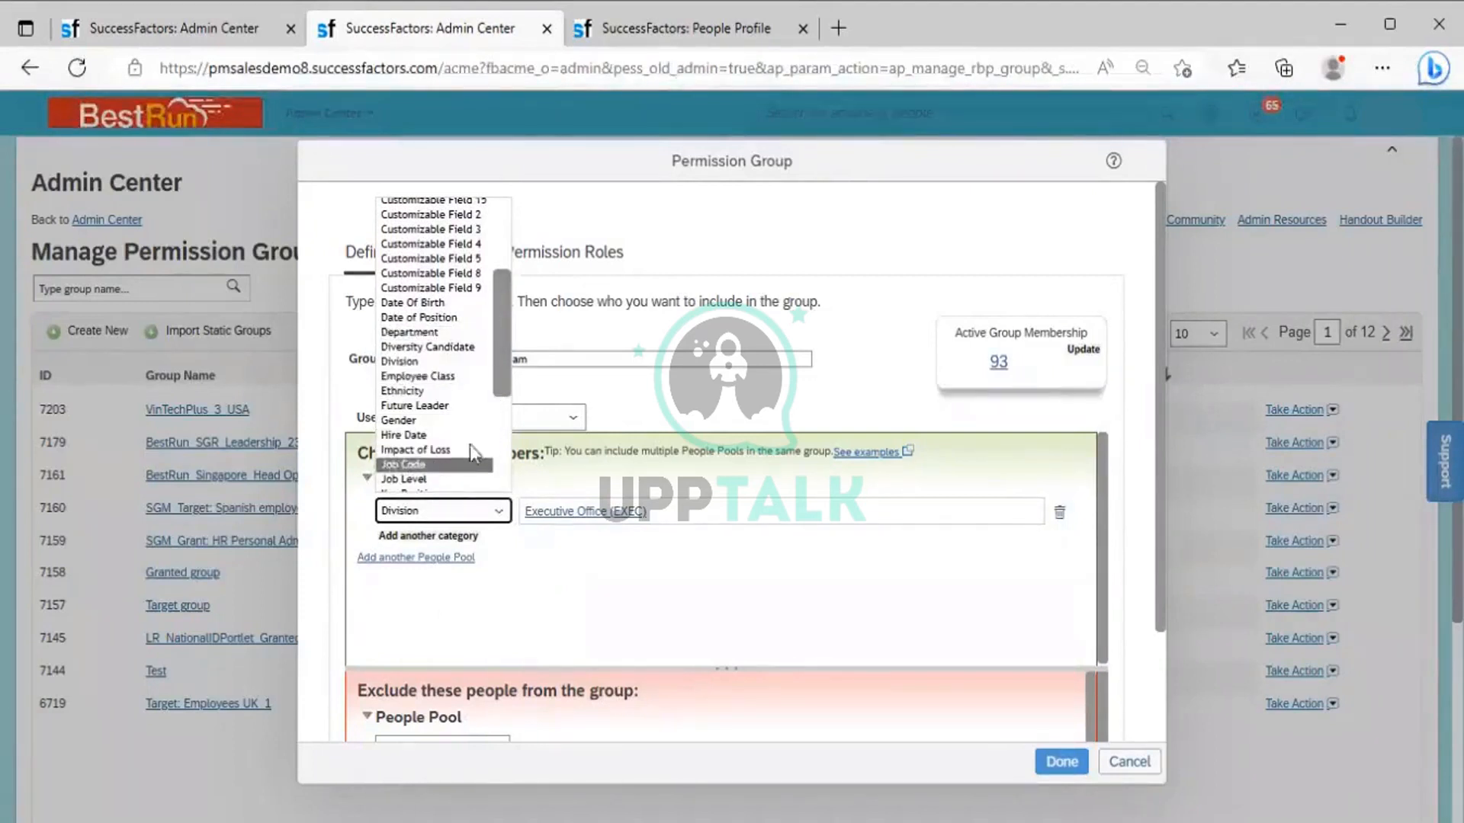
pyautogui.click(647, 8)
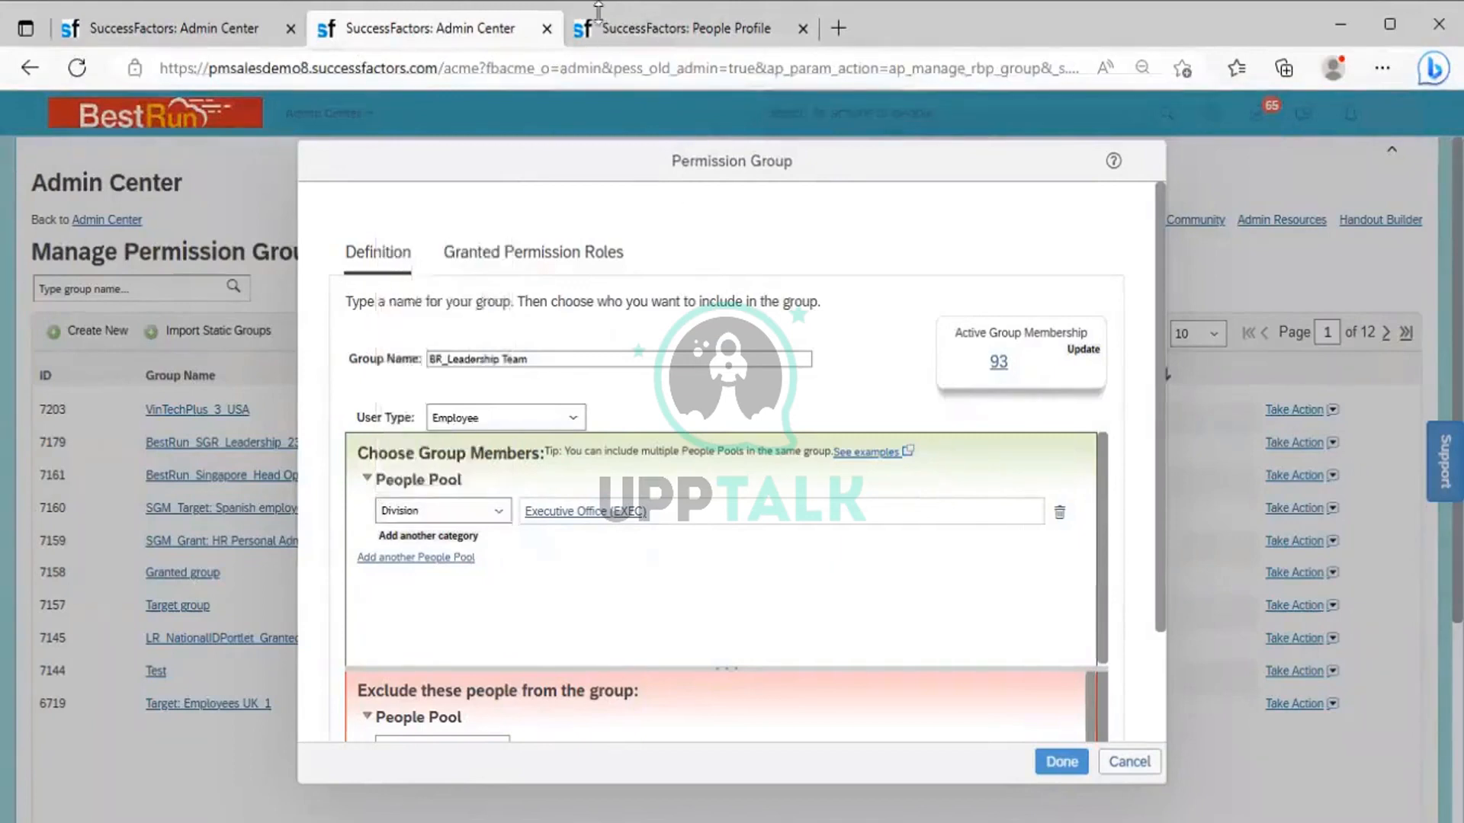
pyautogui.click(637, 32)
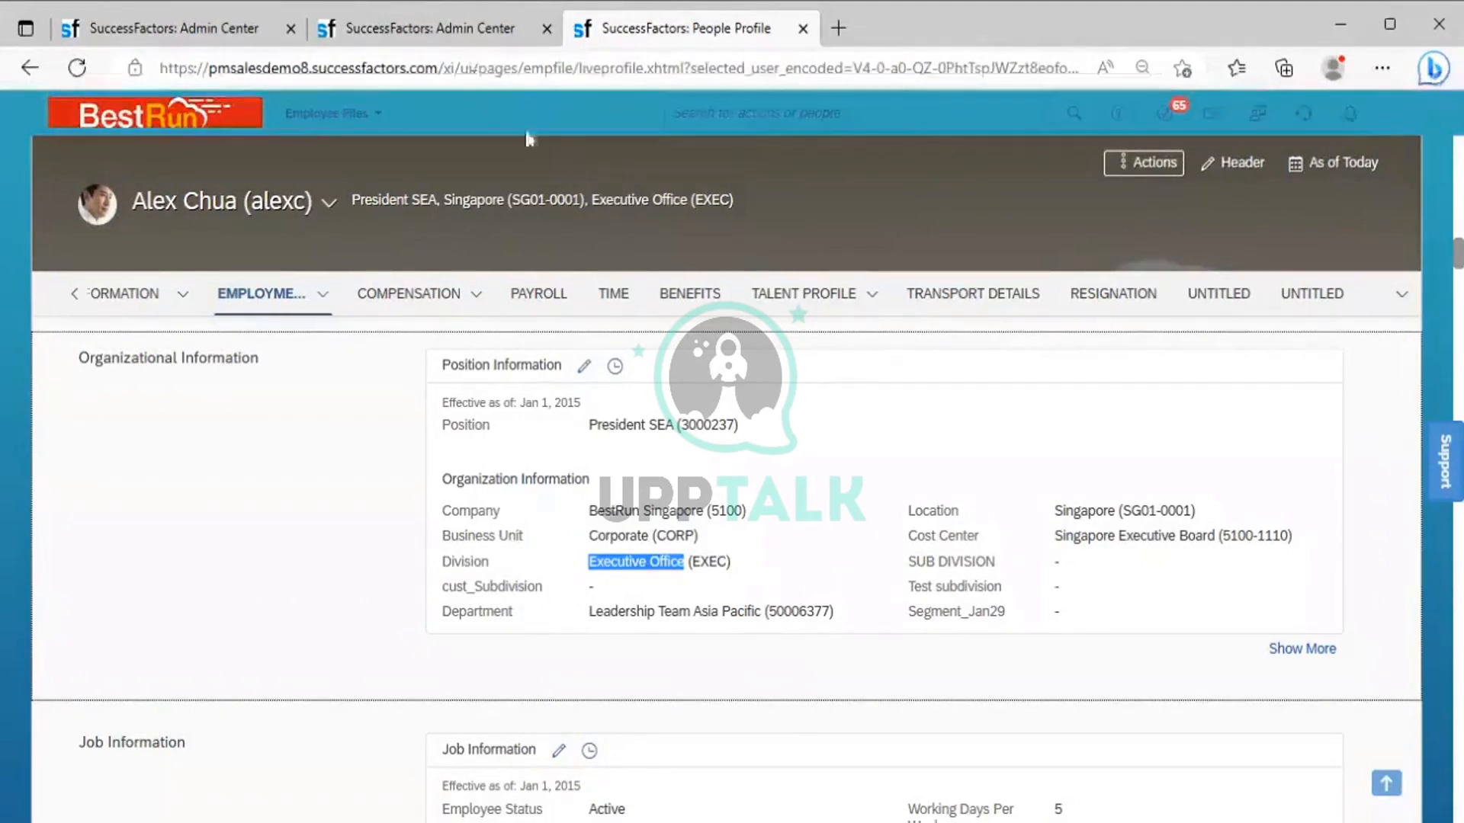
pyautogui.click(420, 15)
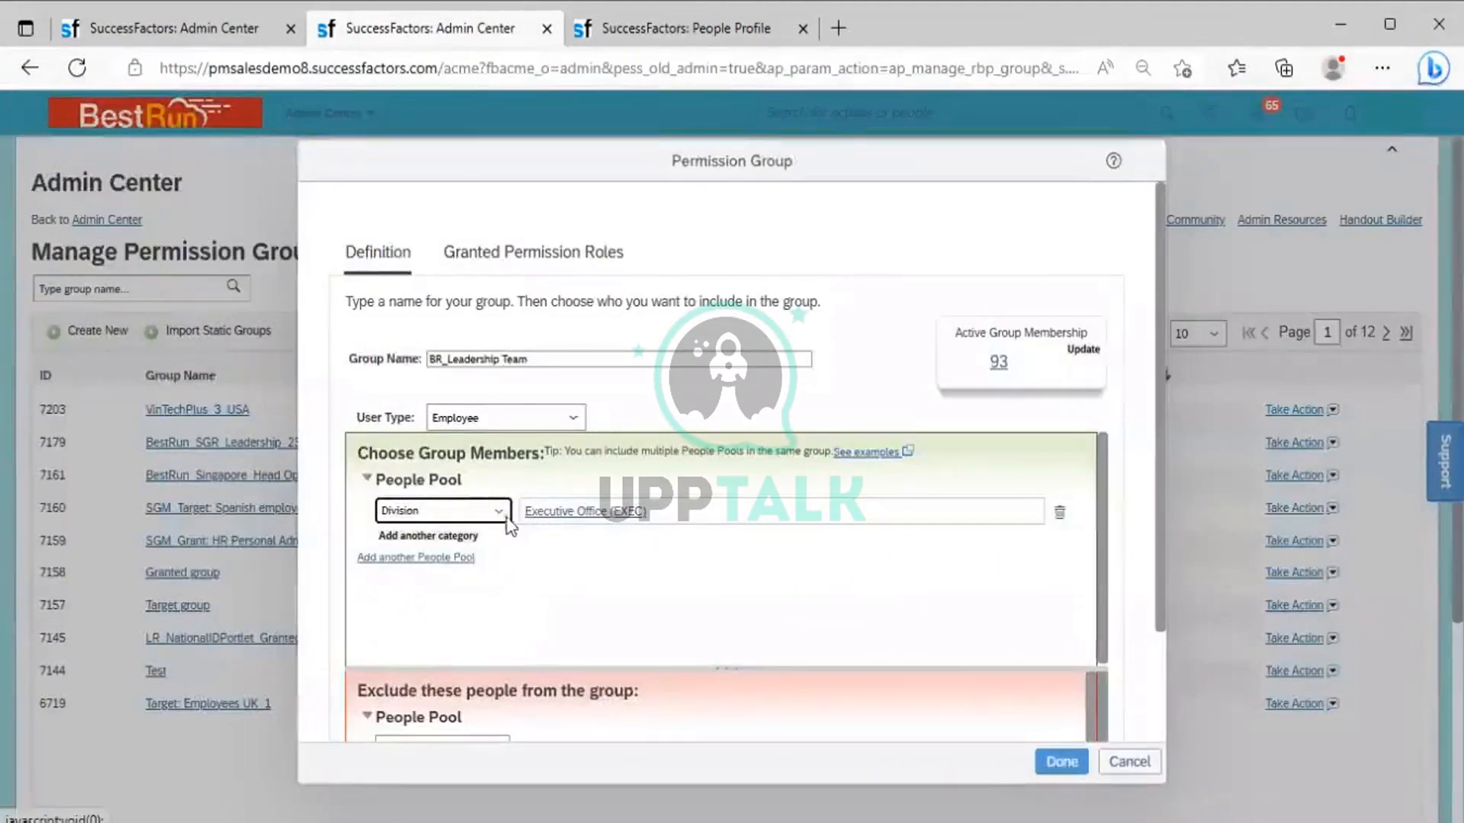
pyautogui.click(458, 538)
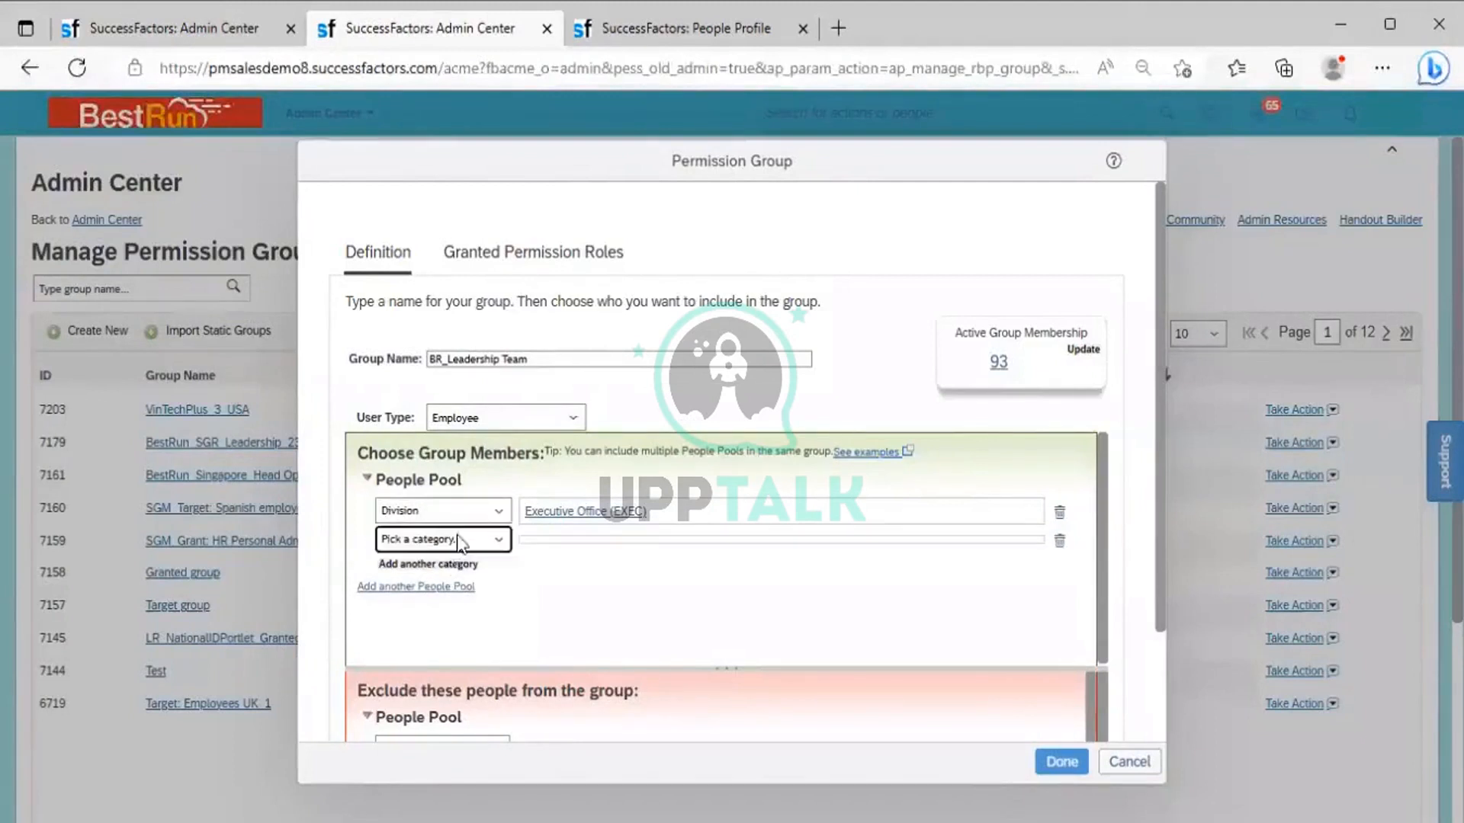
pyautogui.click(499, 539)
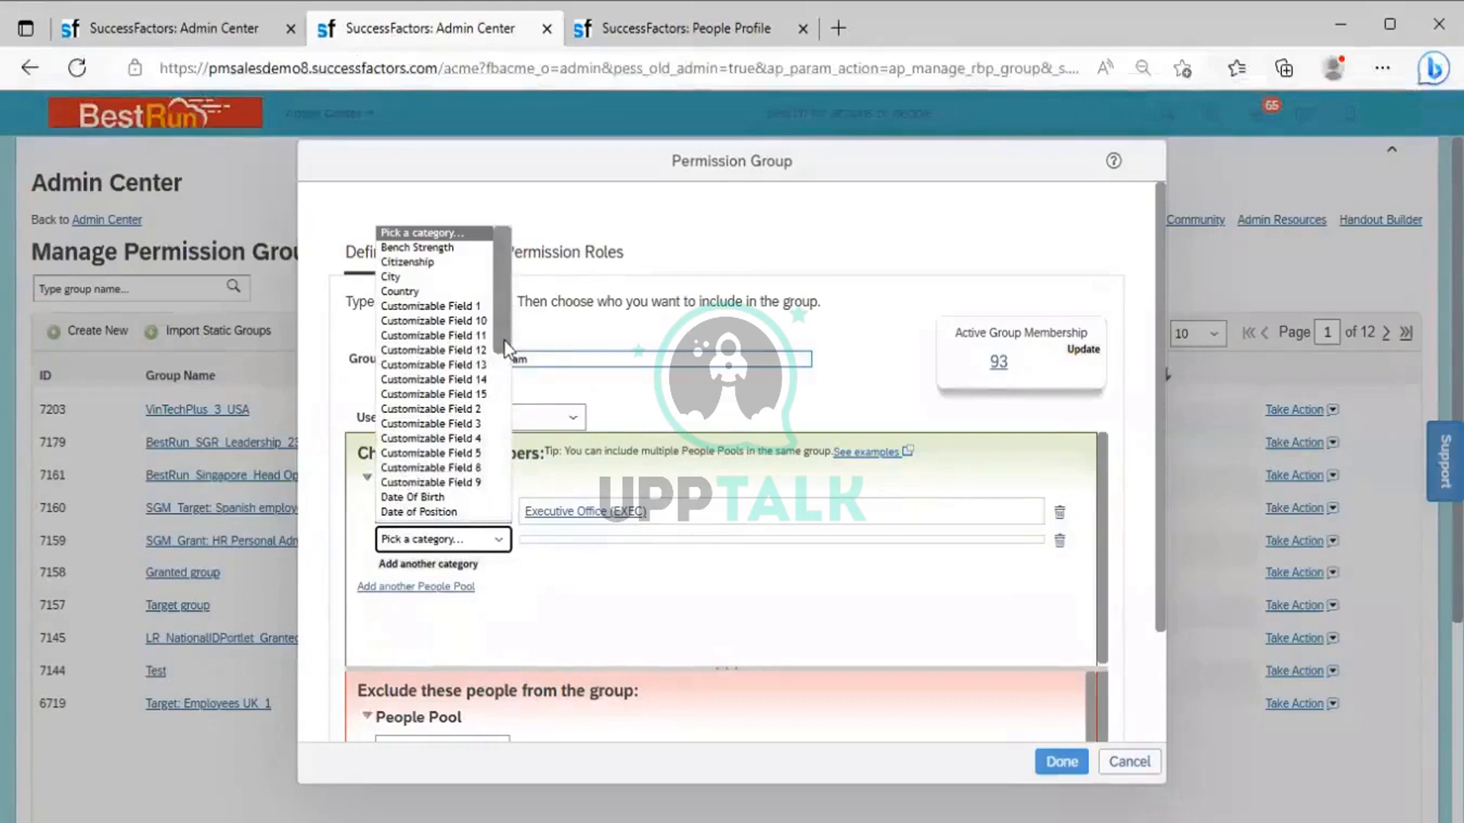
pyautogui.moveTo(503, 347); pyautogui.dragTo(504, 410)
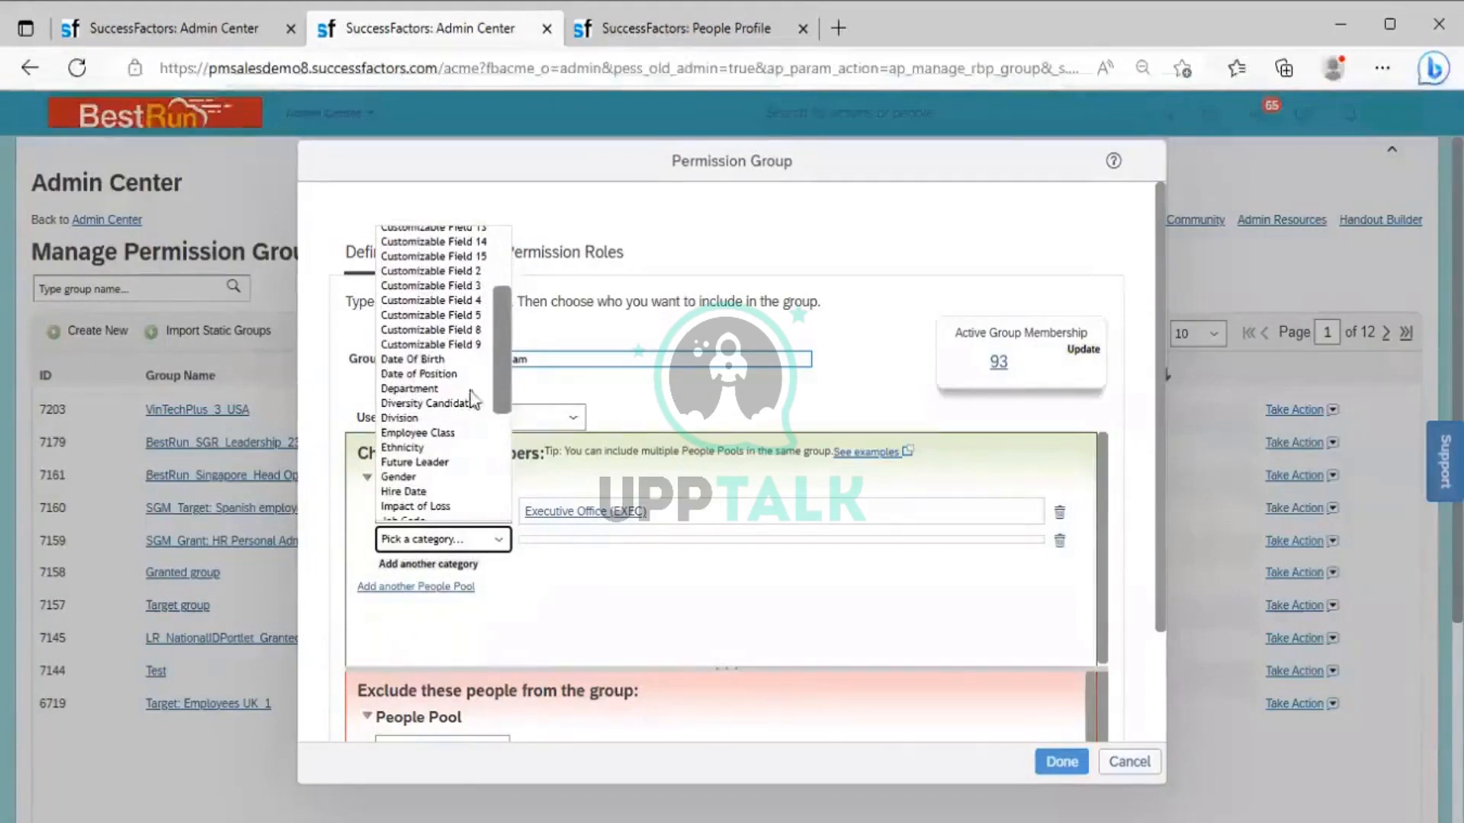
pyautogui.click(444, 390)
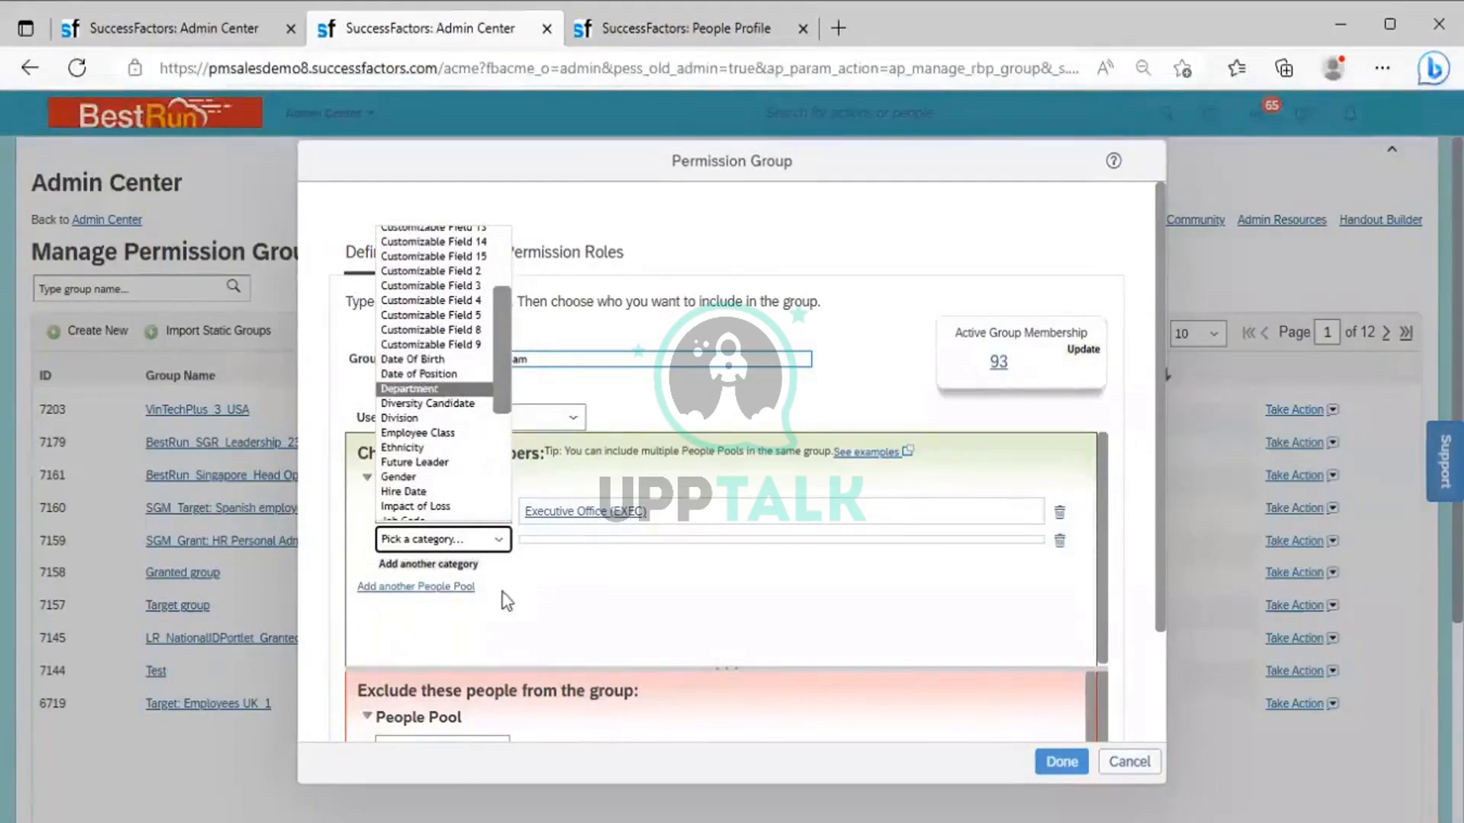
# Copy the department code 50006377 from the employee's profile, search for it, and add Leadership Team Asia Pacific (50006377) as the department.
pyautogui.click(639, 19)
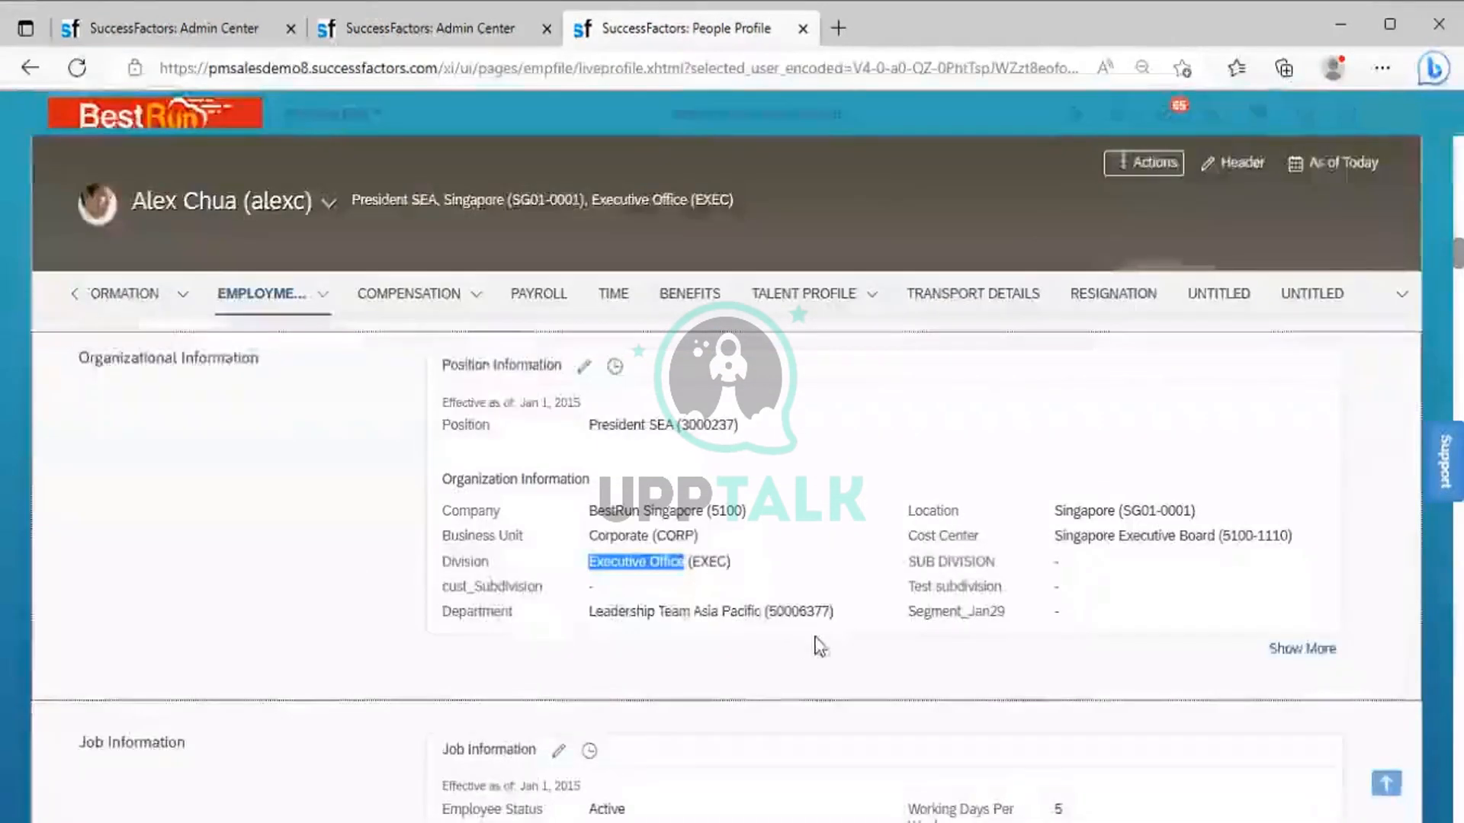
pyautogui.click(830, 610)
pyautogui.moveTo(830, 611); pyautogui.dragTo(776, 622)
pyautogui.hotkey('ctrl', 'c')
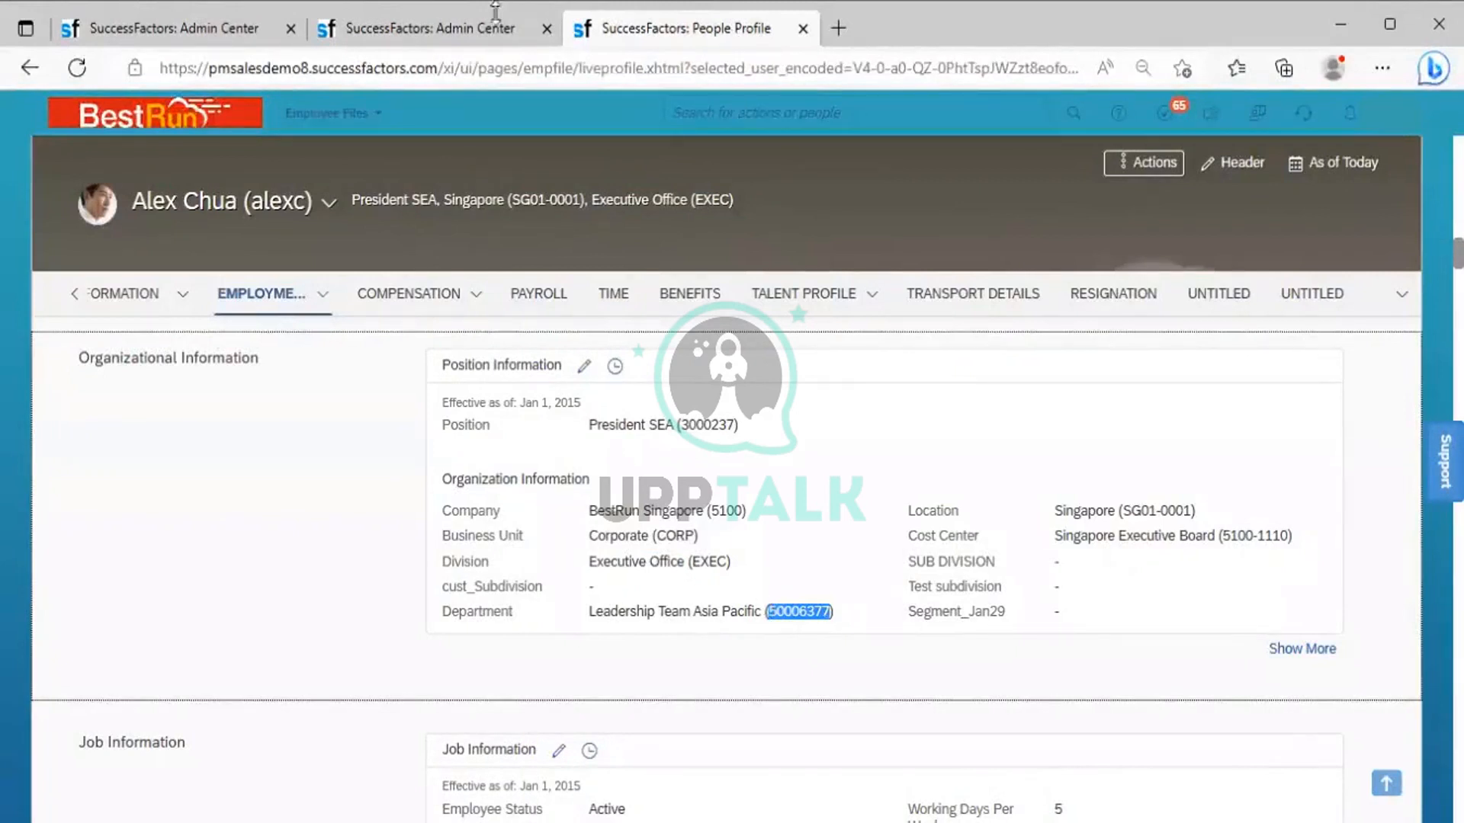
pyautogui.click(473, 34)
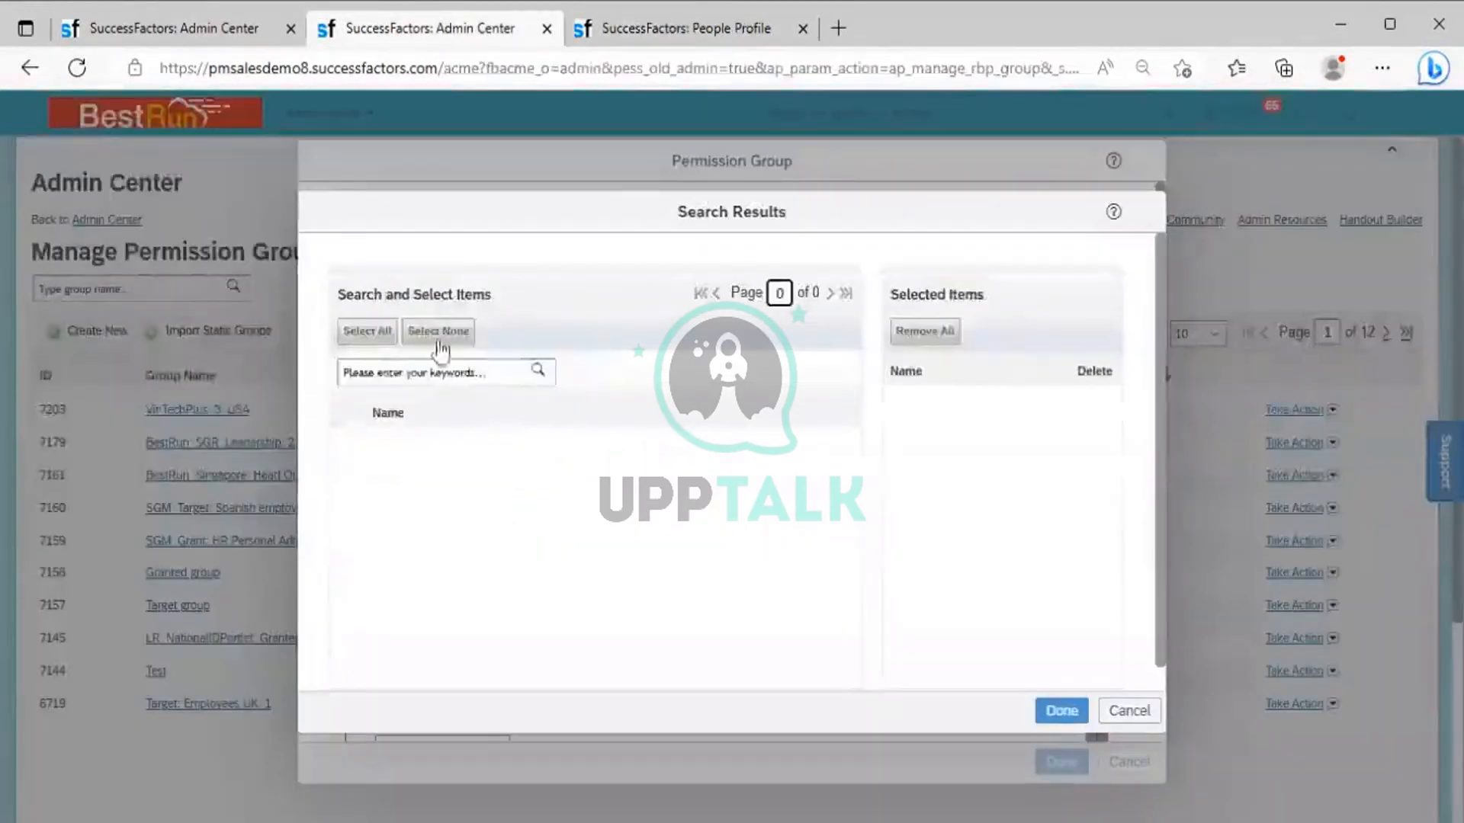
pyautogui.click(426, 373)
pyautogui.hotkey('ctrl', 'v')
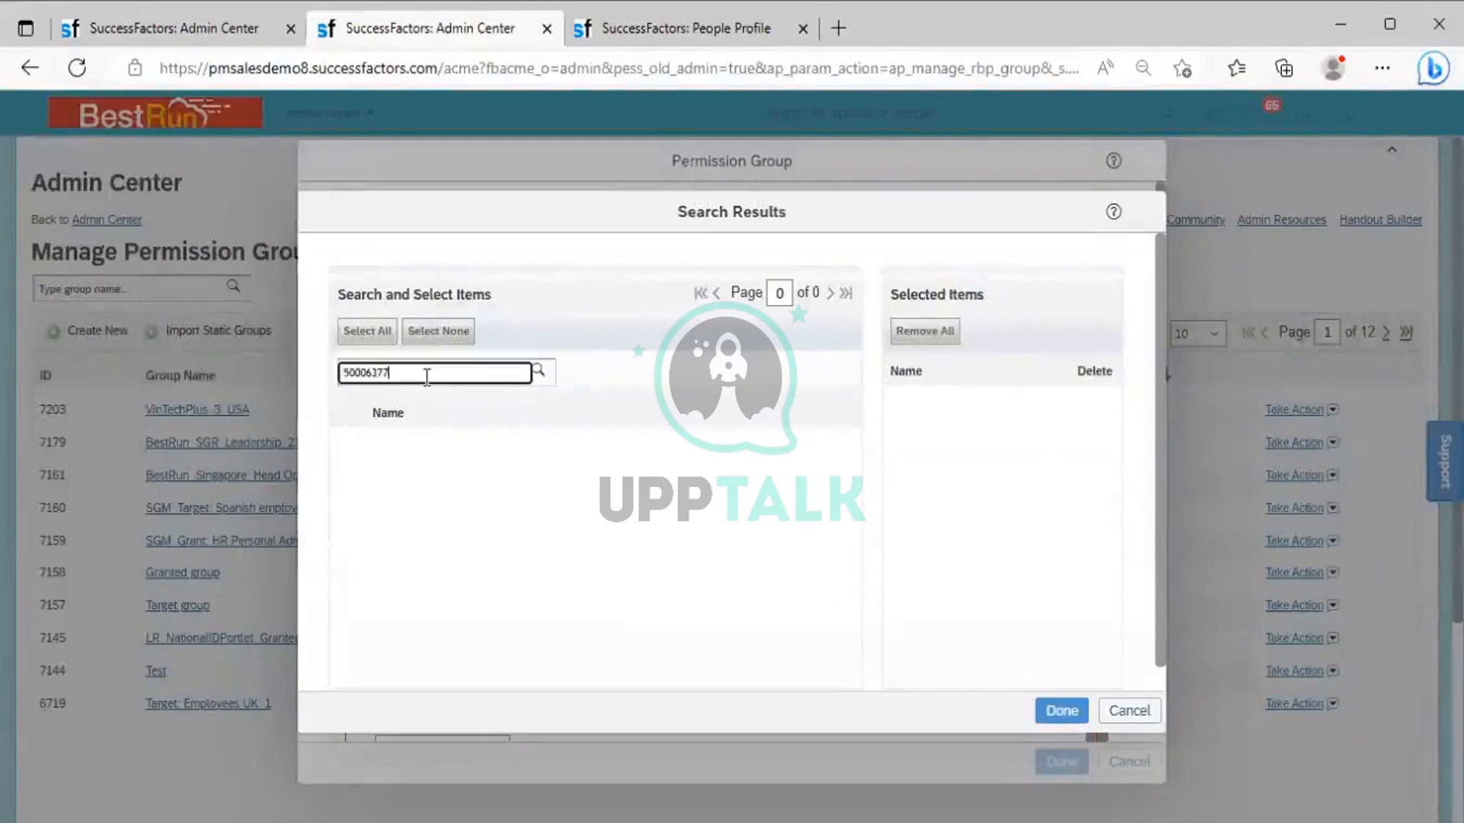
pyautogui.click(537, 372)
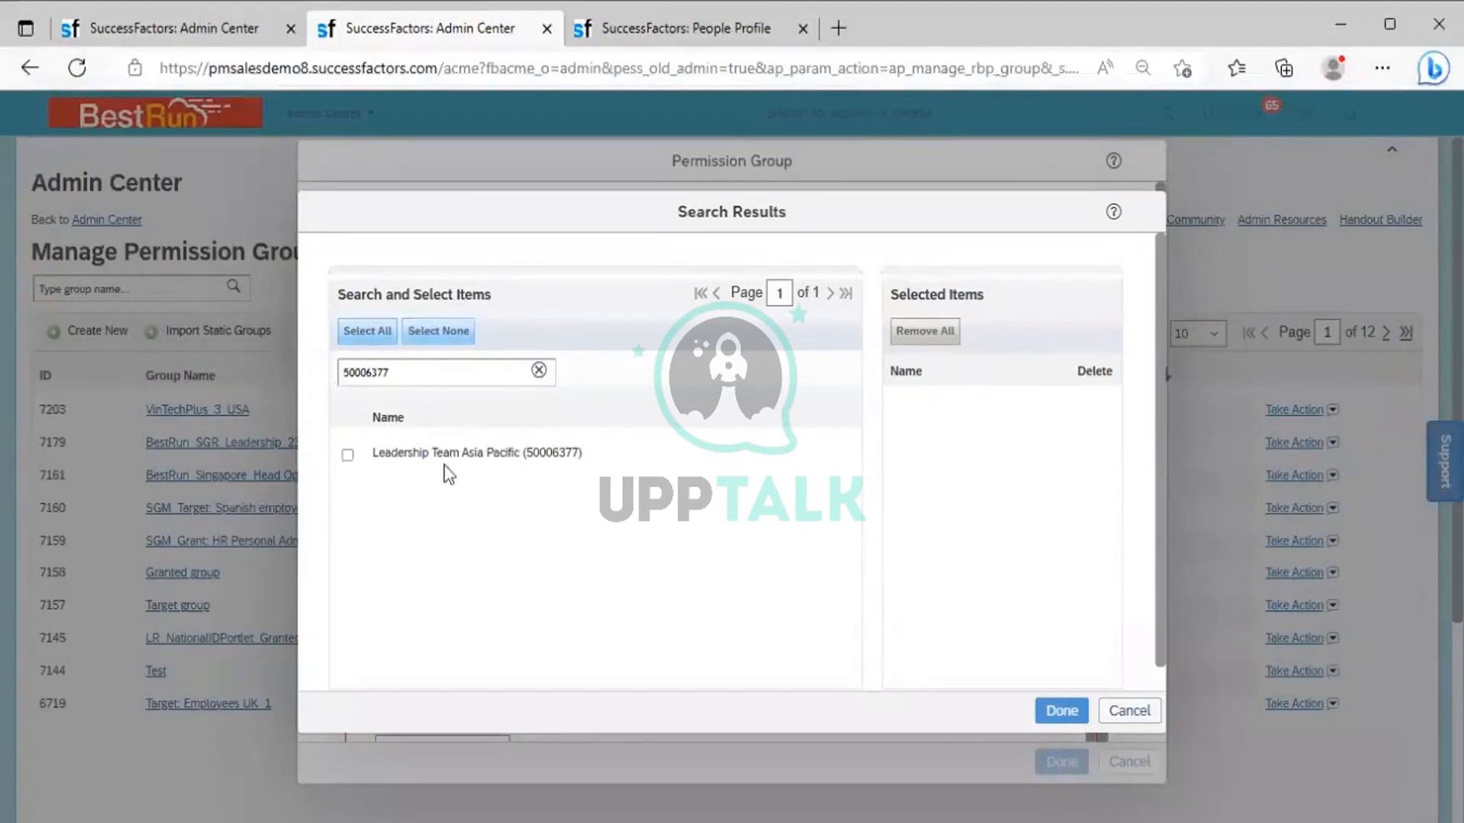
pyautogui.click(348, 455)
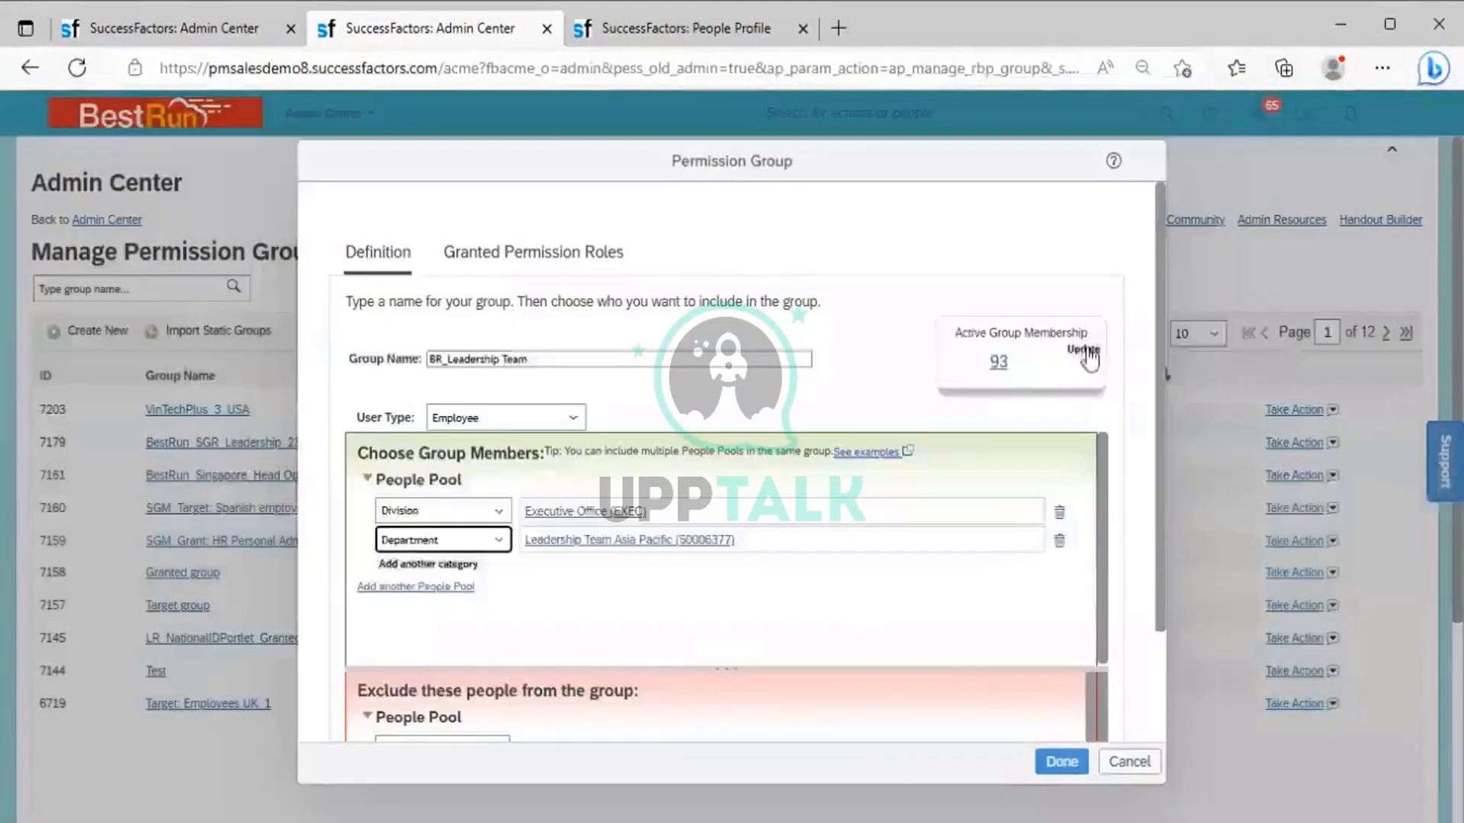
# Update the active group membership for the combined division and department criteria and show the member list.
pyautogui.click(1087, 353)
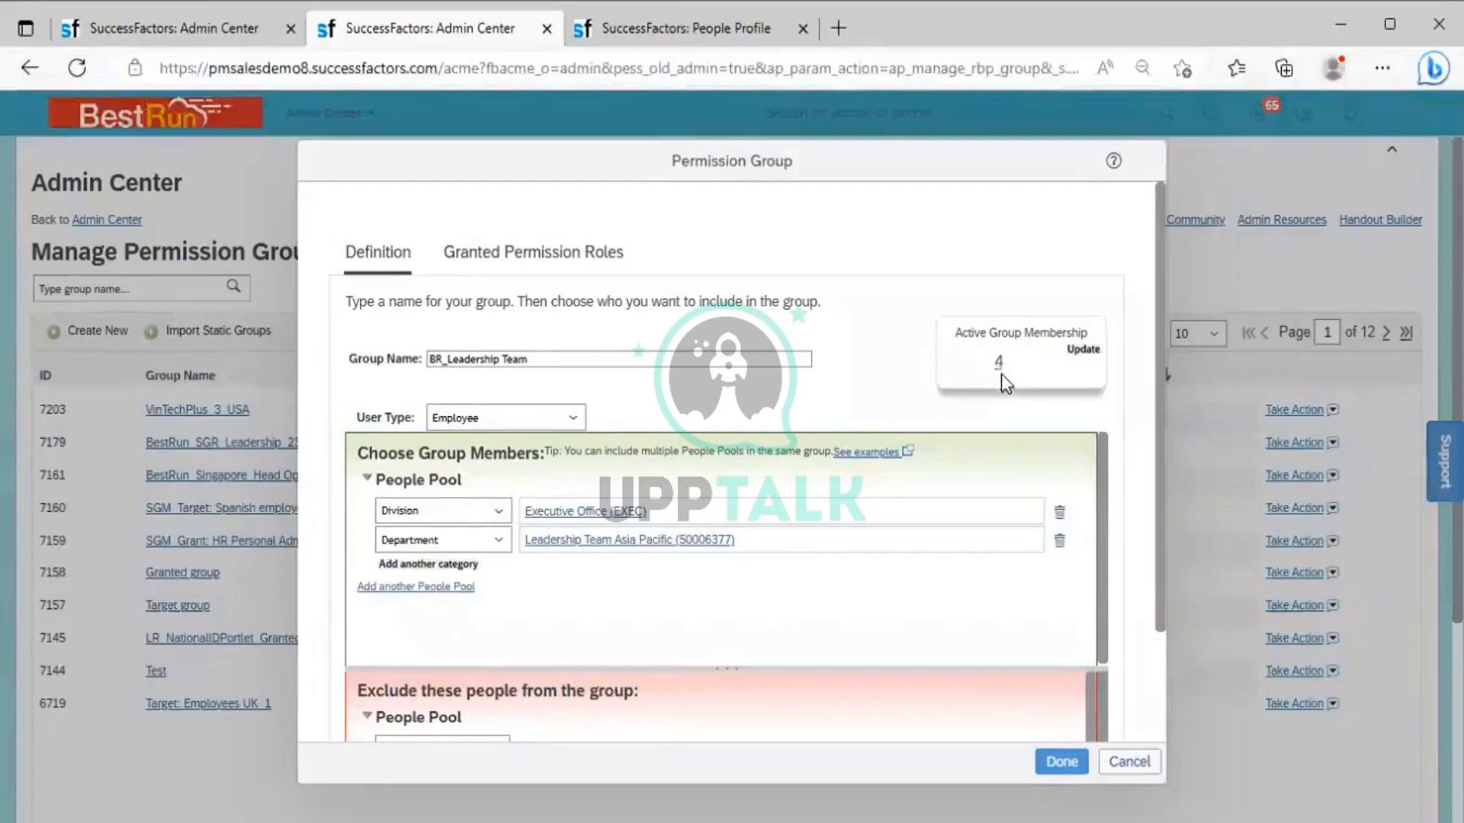
pyautogui.click(999, 365)
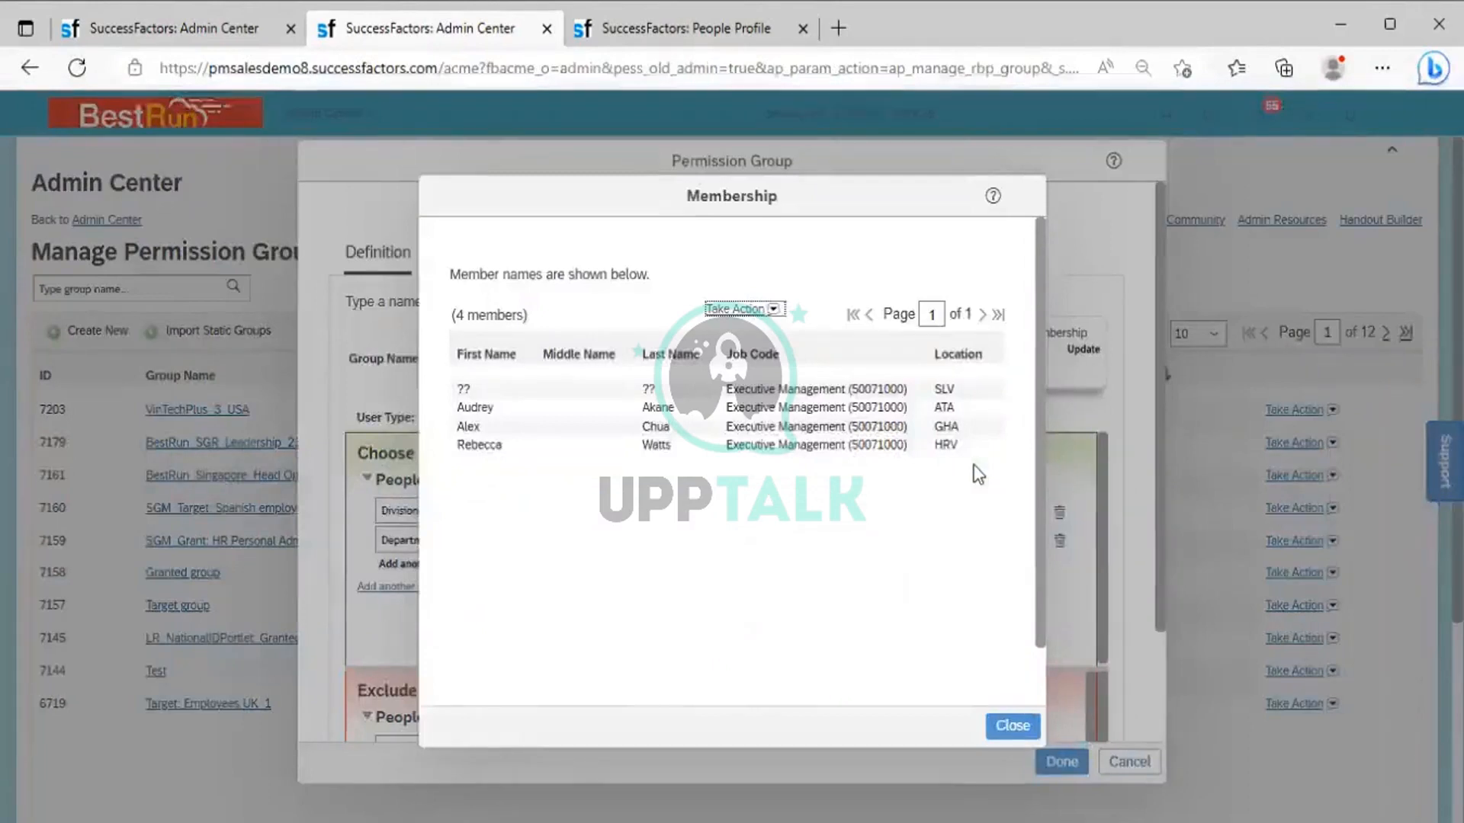
# Close the member list and save the BR_Leadership Team permission group.
pyautogui.click(1000, 729)
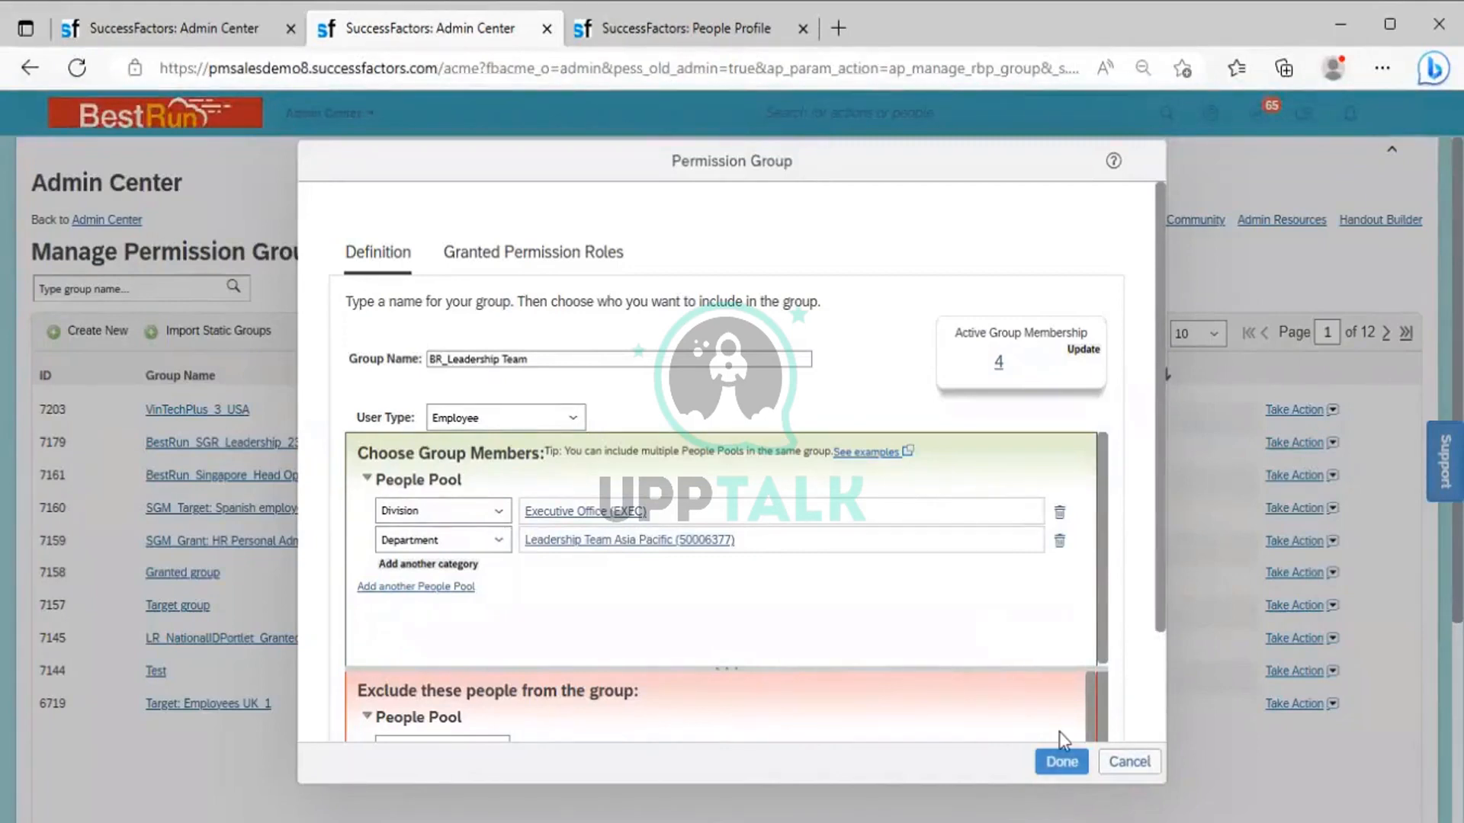
pyautogui.click(1061, 759)
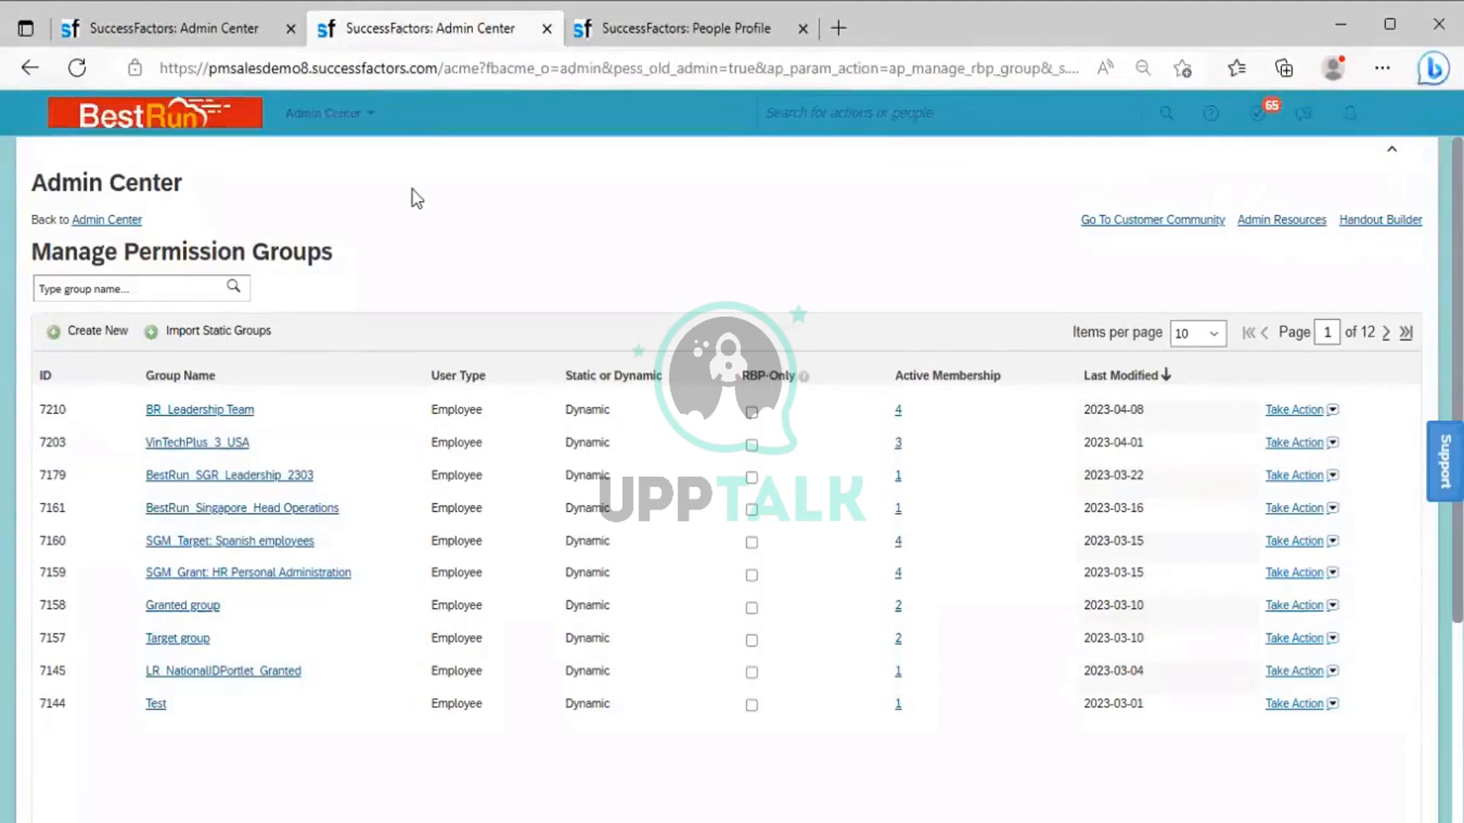
# Return to the open System Admin permission role and leave it without saving to get back to the permission role list.
pyautogui.click(157, 18)
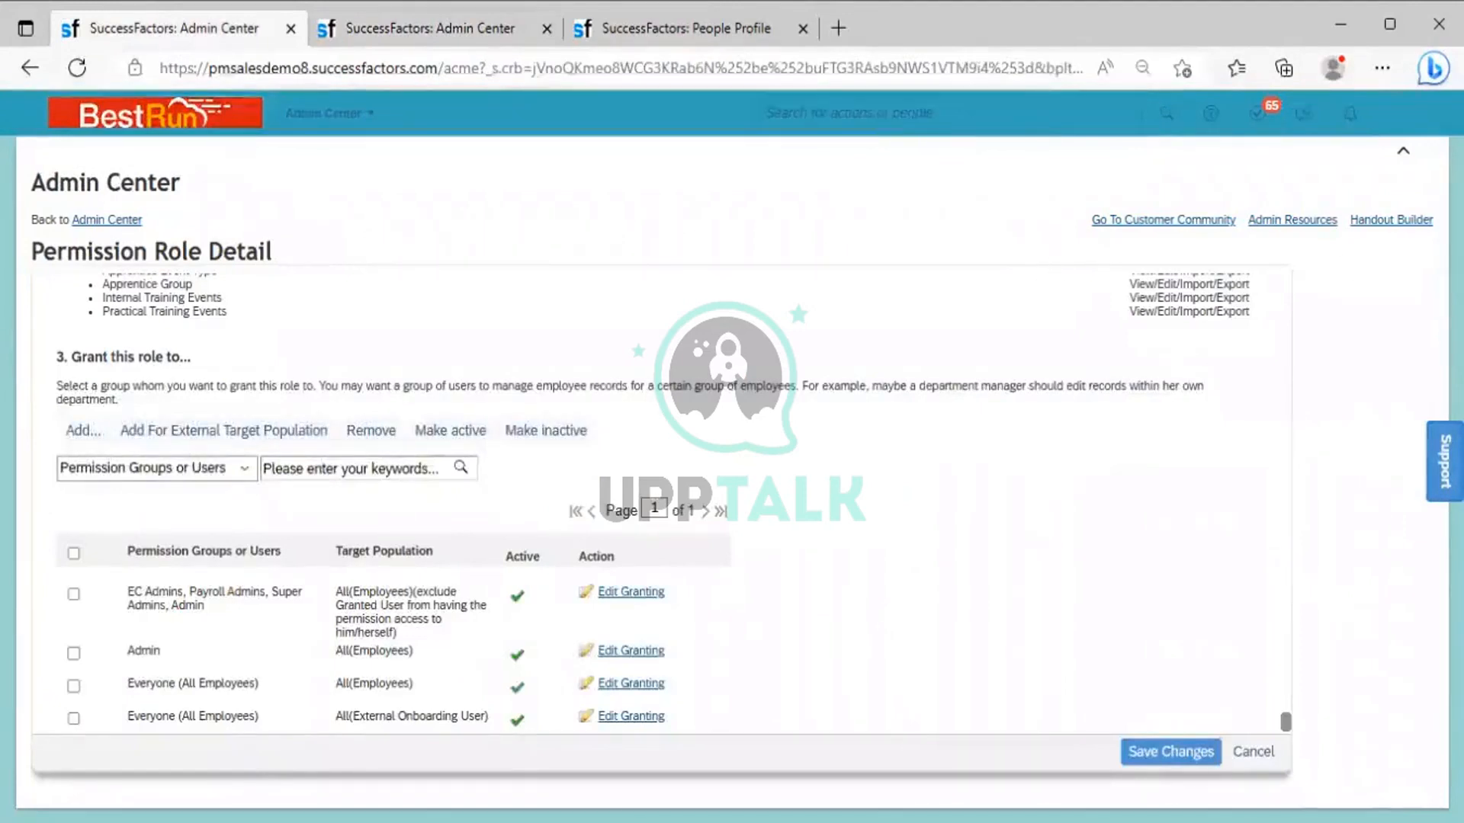
pyautogui.hotkey('ctrl', 'a')
pyautogui.moveTo(103, 311); pyautogui.dragTo(1331, 320)
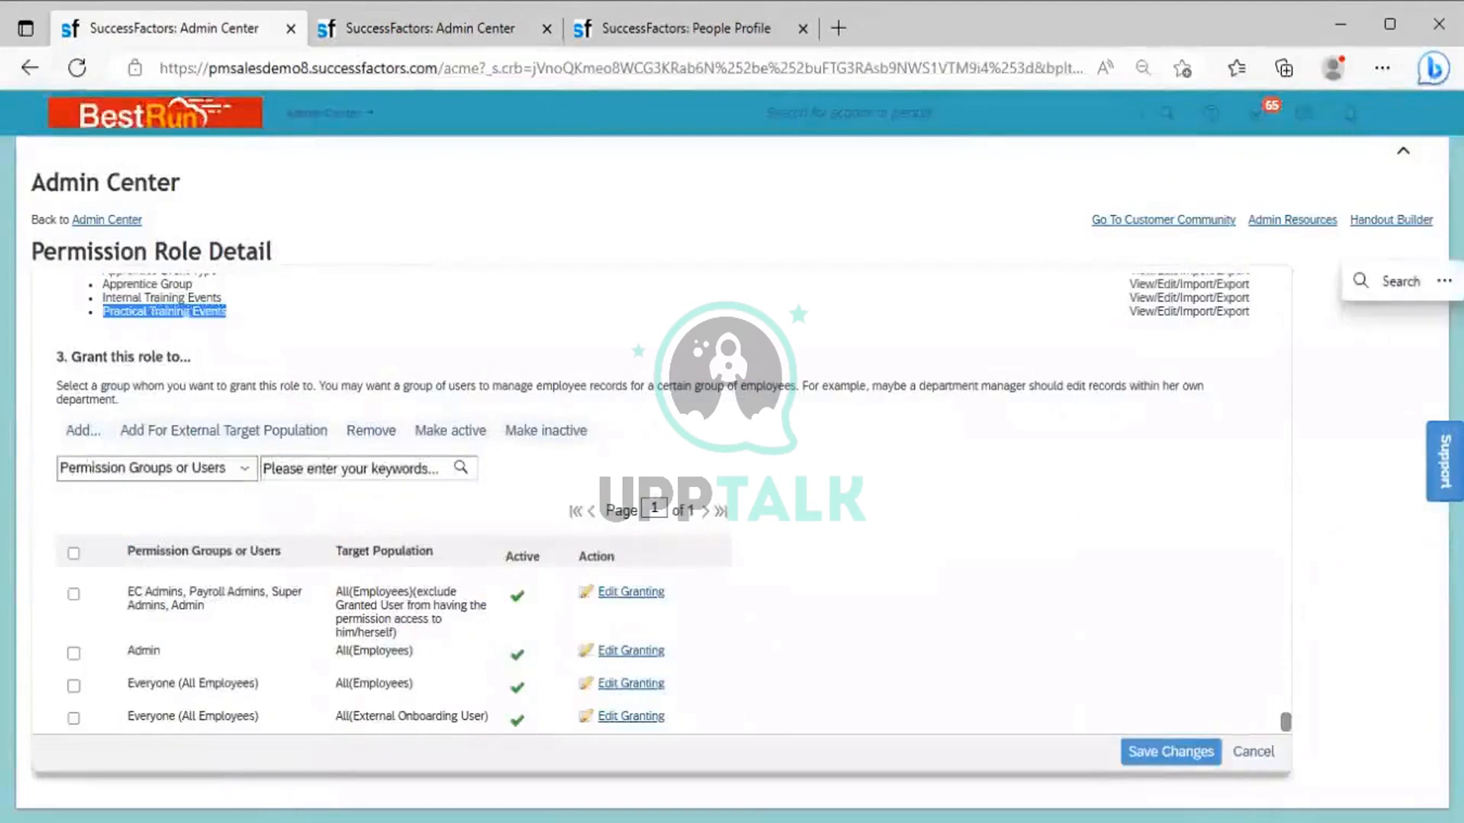
pyautogui.click(1327, 550)
pyautogui.scroll(10, 1280, 555)
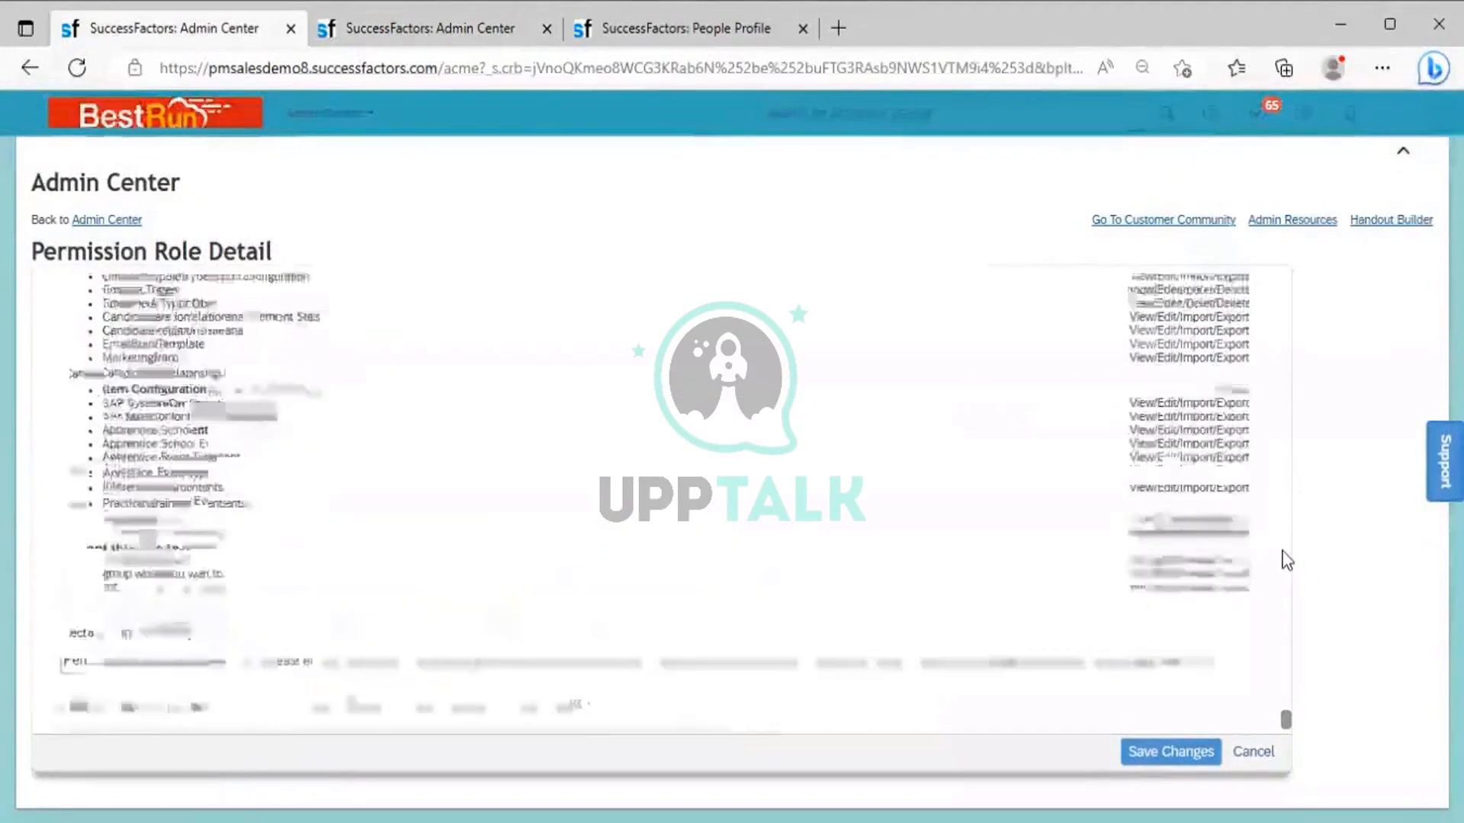
pyautogui.moveTo(1287, 684); pyautogui.dragTo(1291, 244)
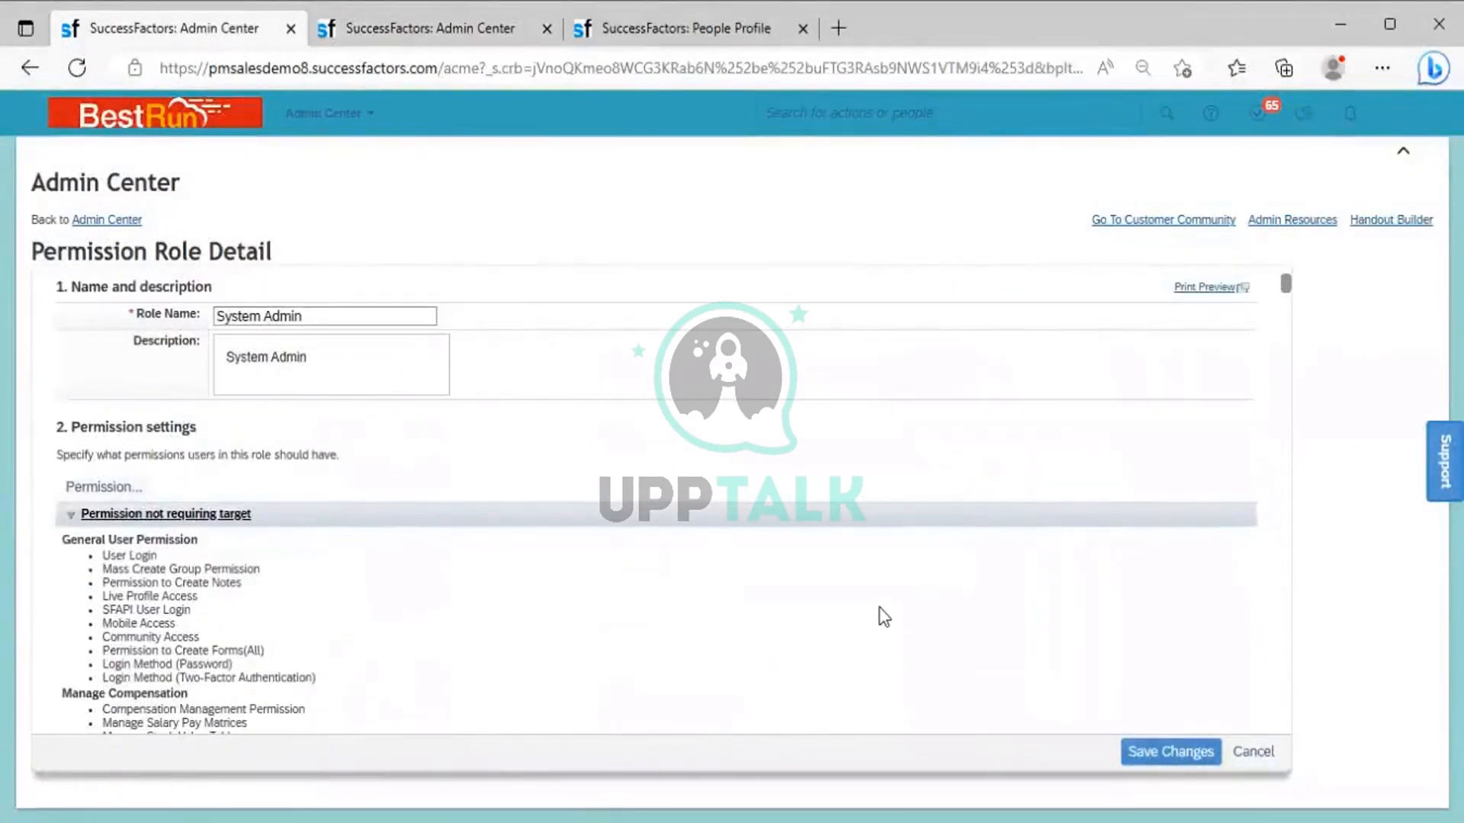
pyautogui.click(1252, 751)
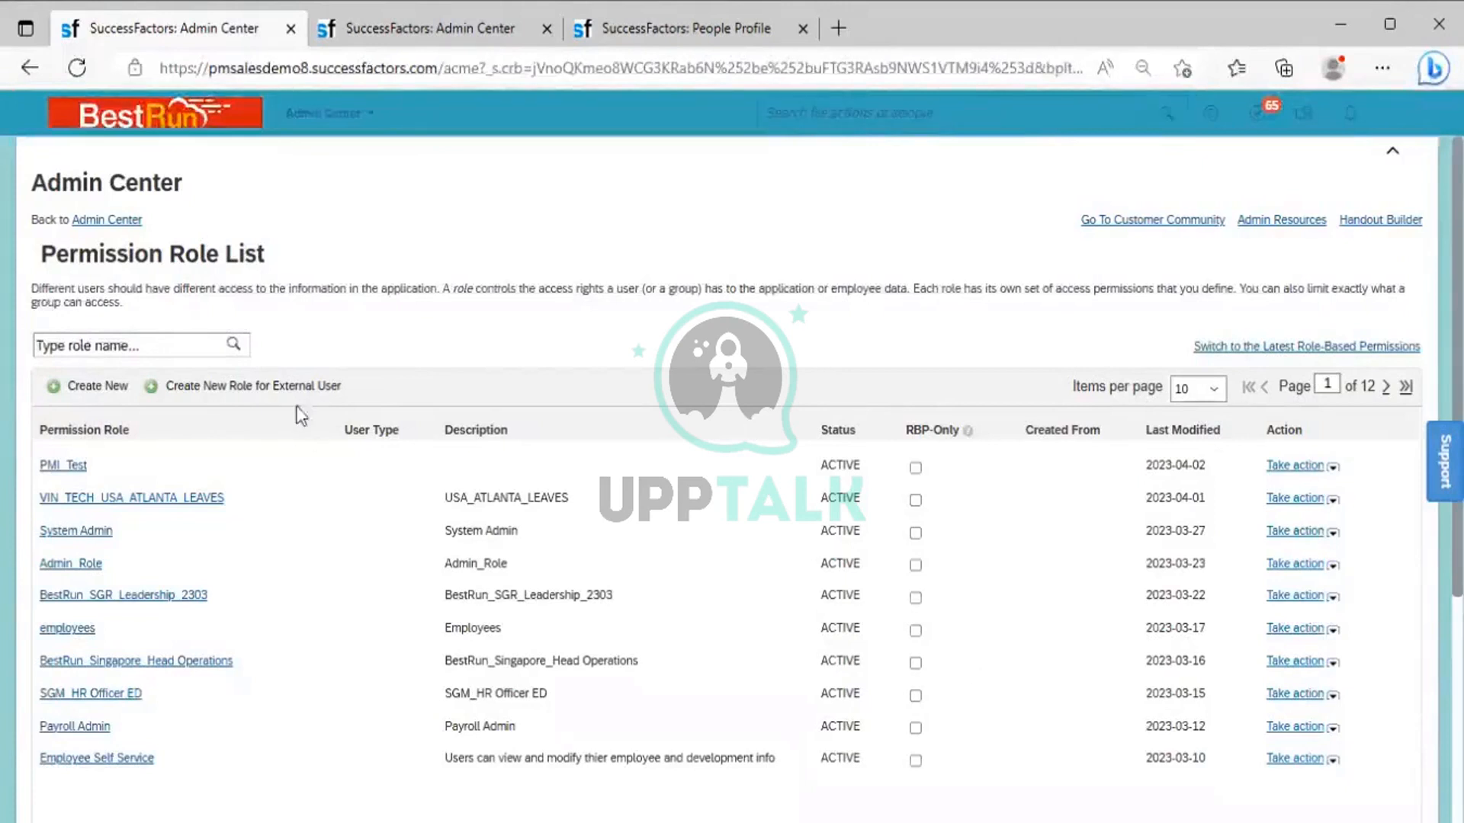
# Create a new permission role named BR_Leadership Team and copy the role name into its description.
pyautogui.click(97, 389)
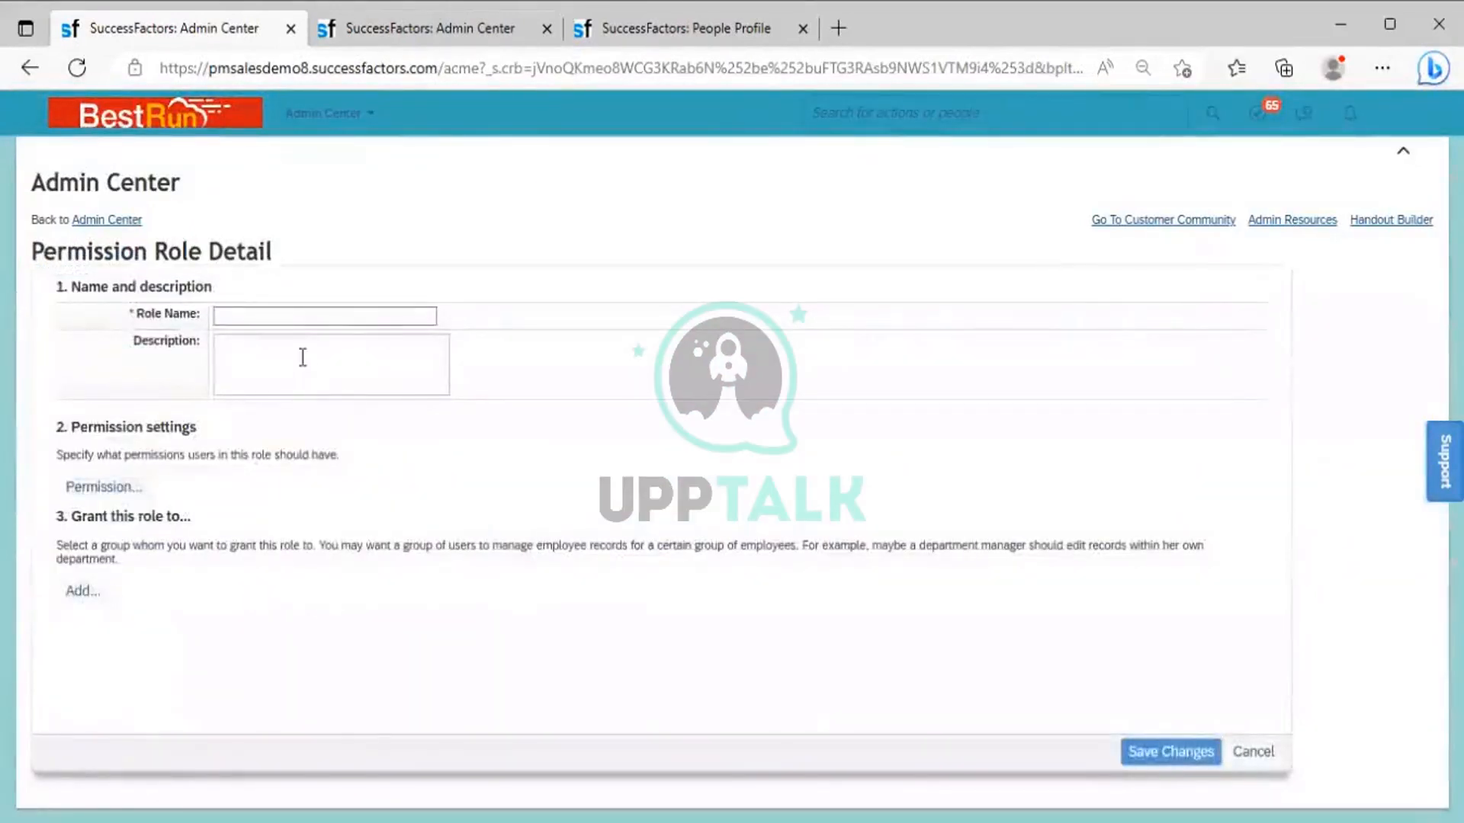
pyautogui.click(273, 319)
pyautogui.write('BR_Leader')
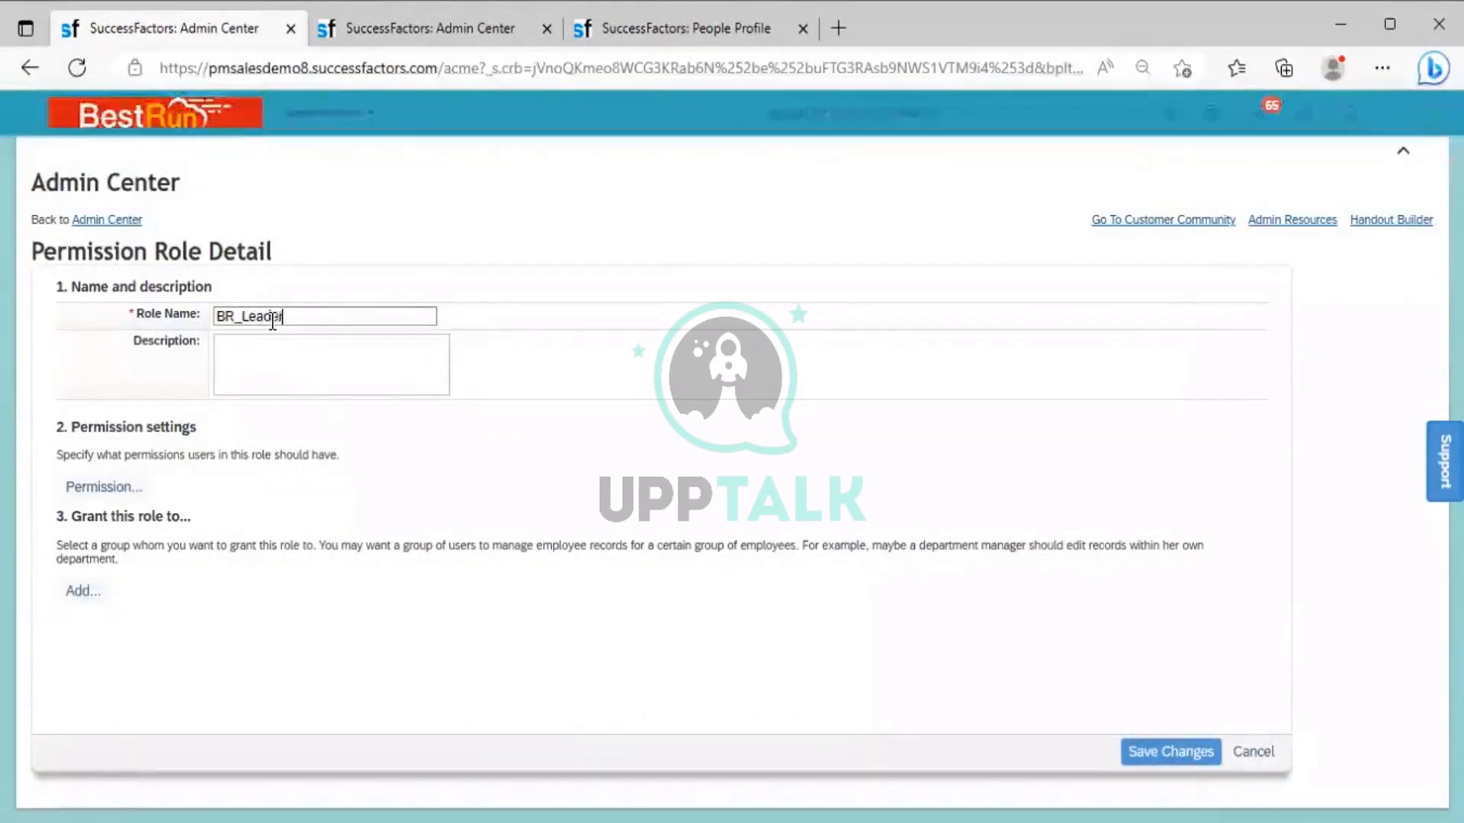
pyautogui.write('ship')
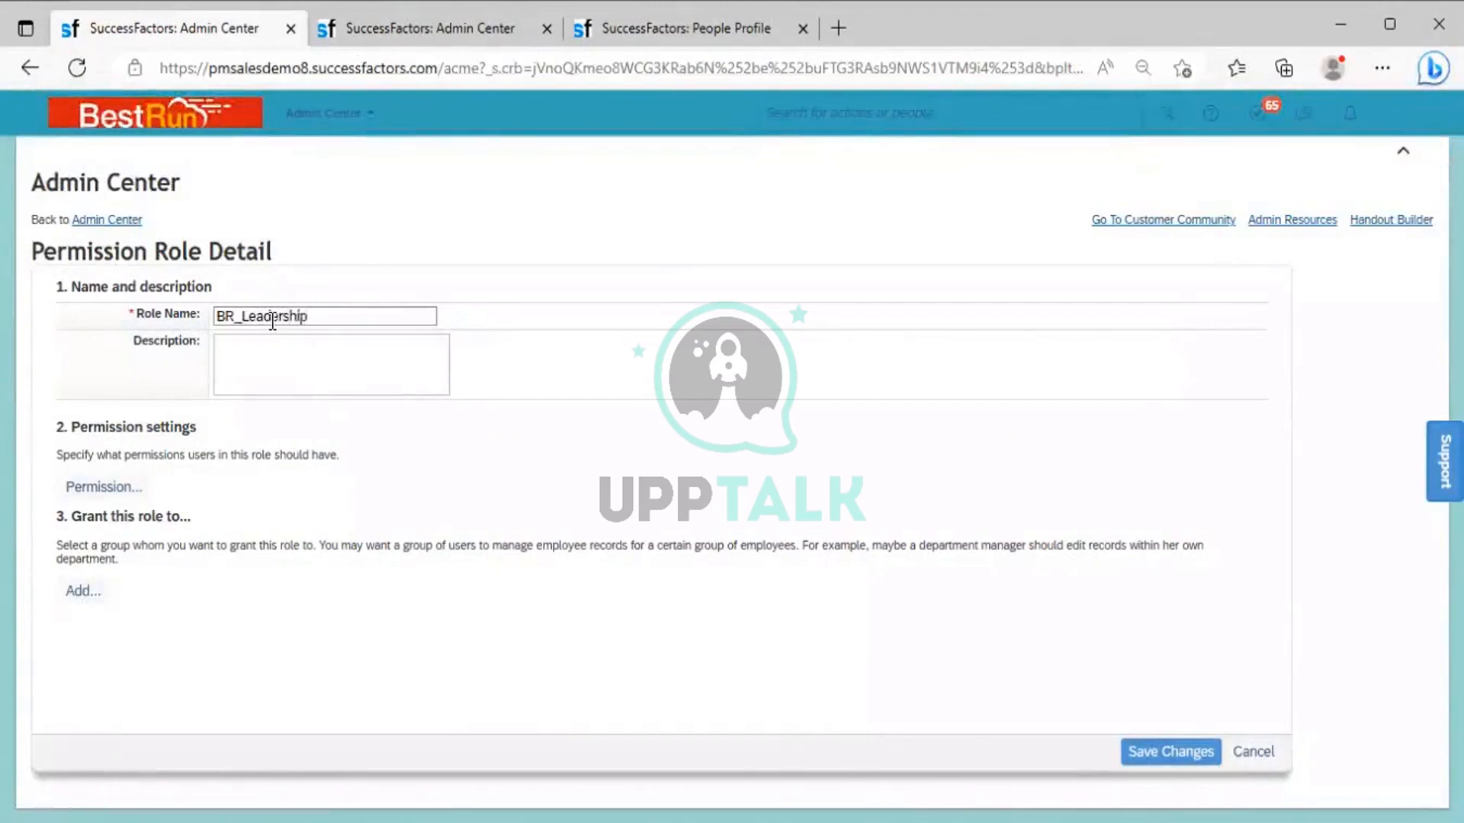
pyautogui.write(' Team')
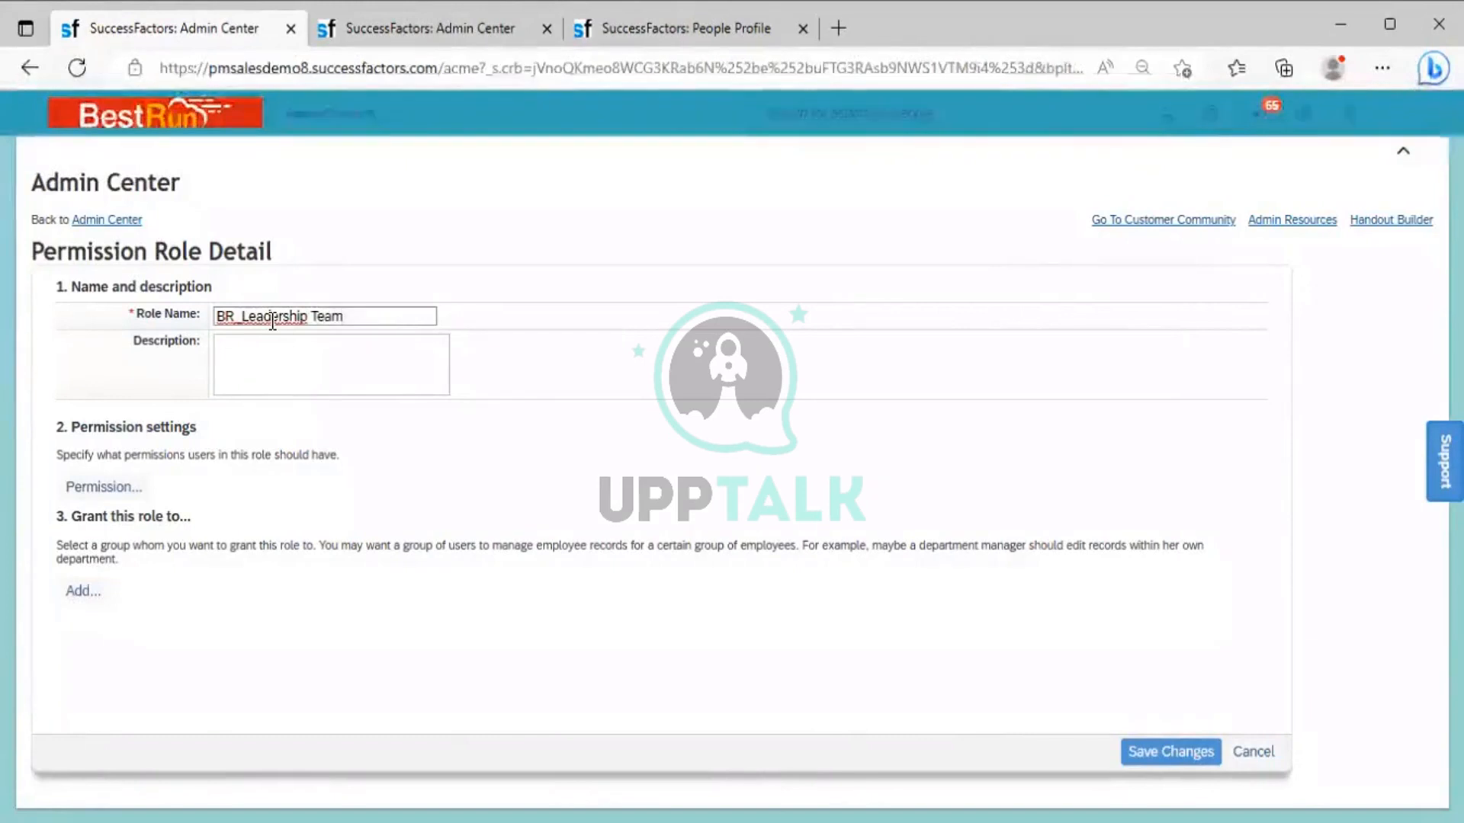
pyautogui.hotkey('ctrl', 'a')
pyautogui.hotkey('ctrl', 'c')
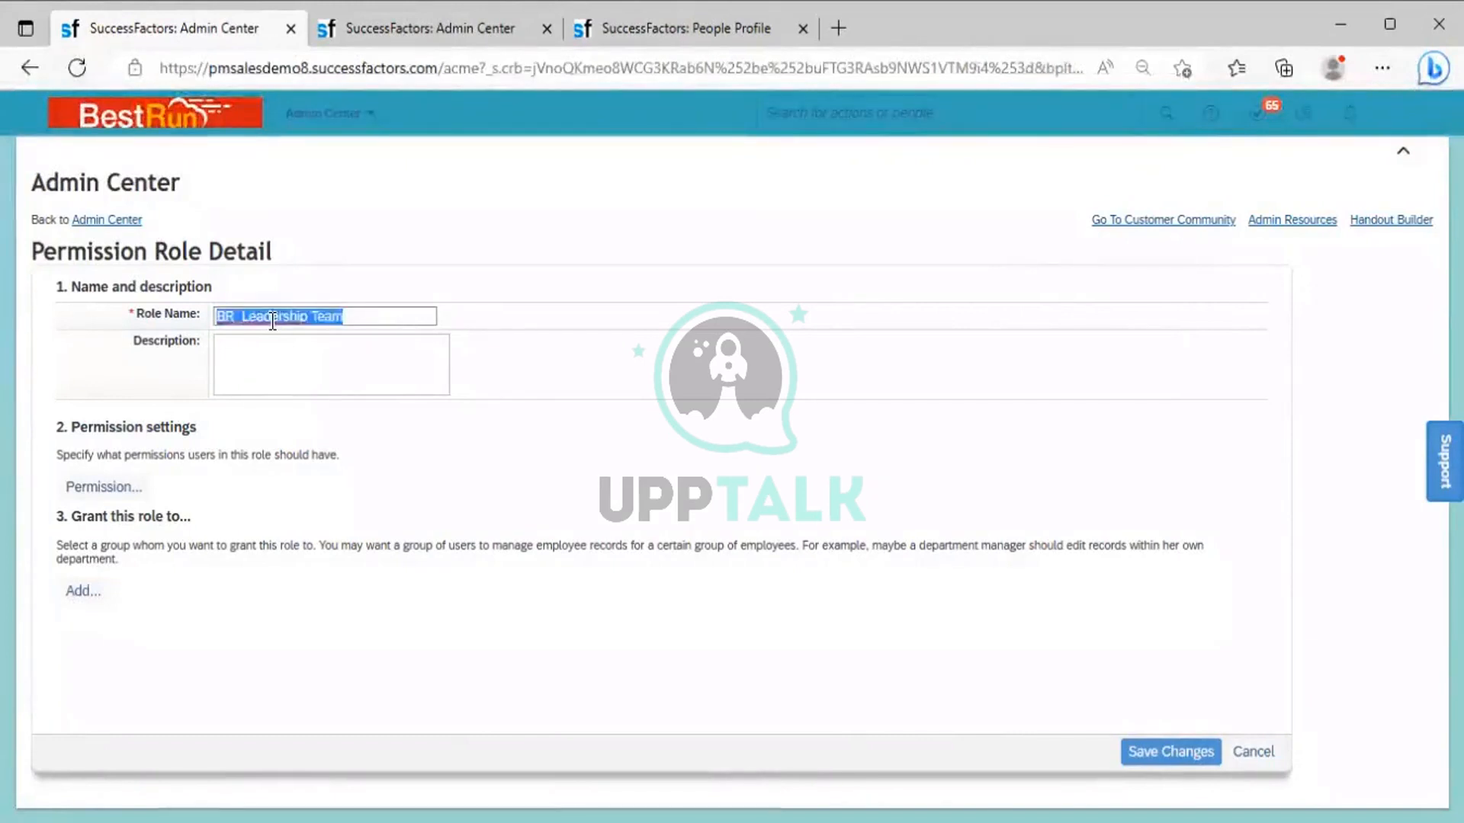
pyautogui.click(277, 344)
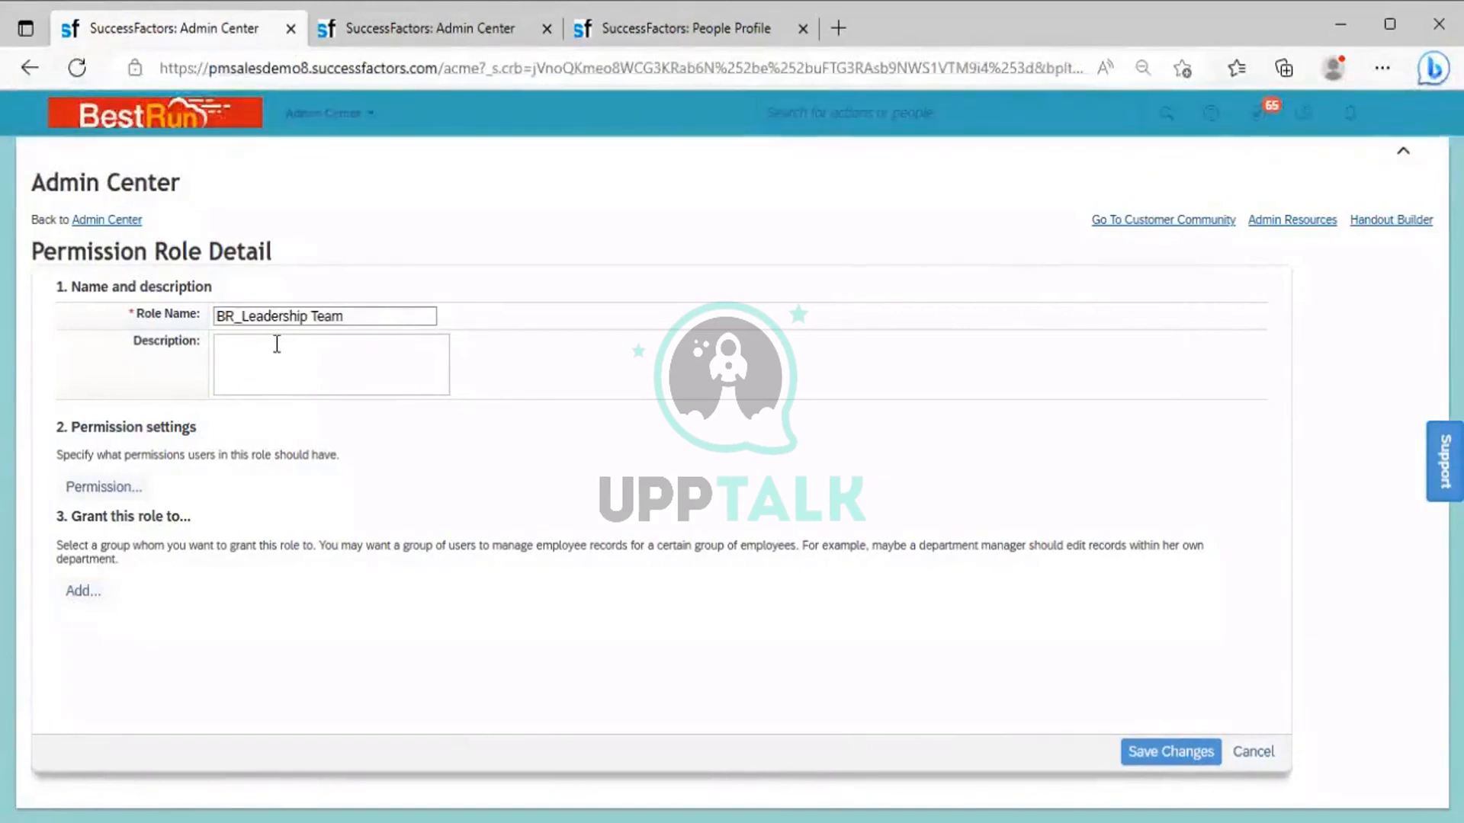
pyautogui.hotkey('ctrl', 'v')
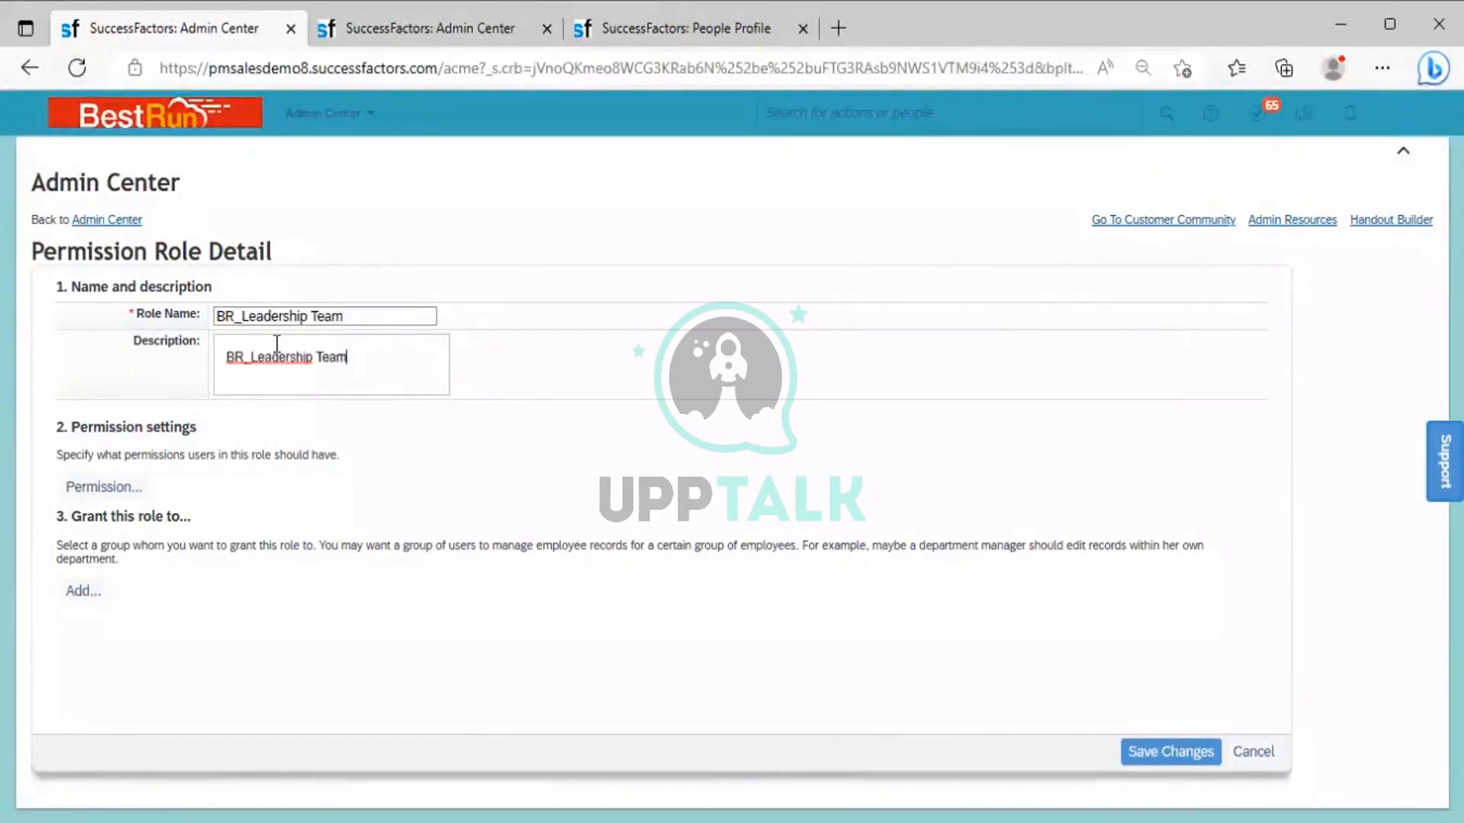
# In the role's permission settings, grant View Current for all Personal Information fields under Employee Central Effective Dated Entities.
pyautogui.click(107, 487)
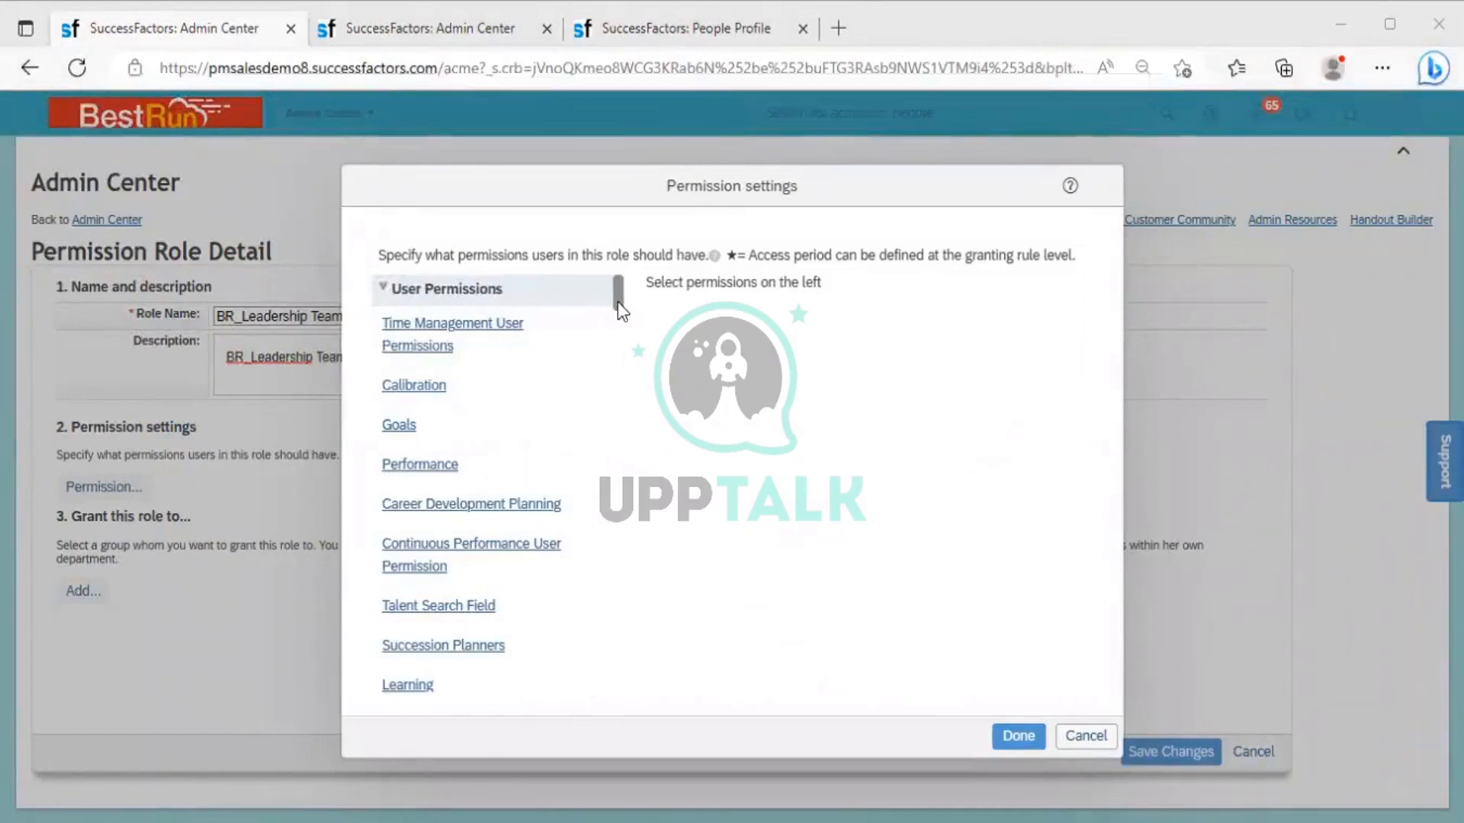
pyautogui.moveTo(618, 303); pyautogui.dragTo(619, 325)
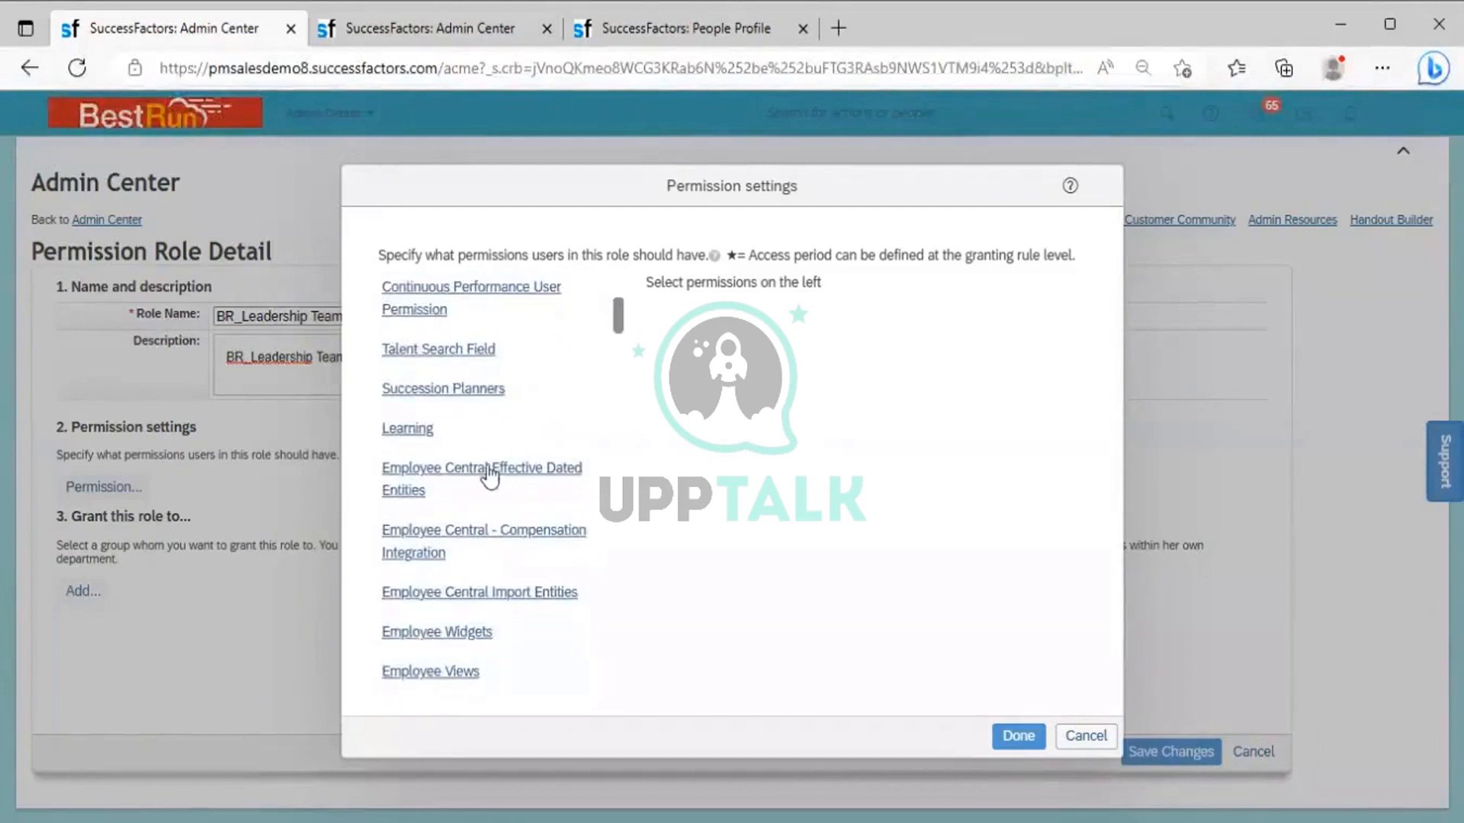
pyautogui.click(486, 473)
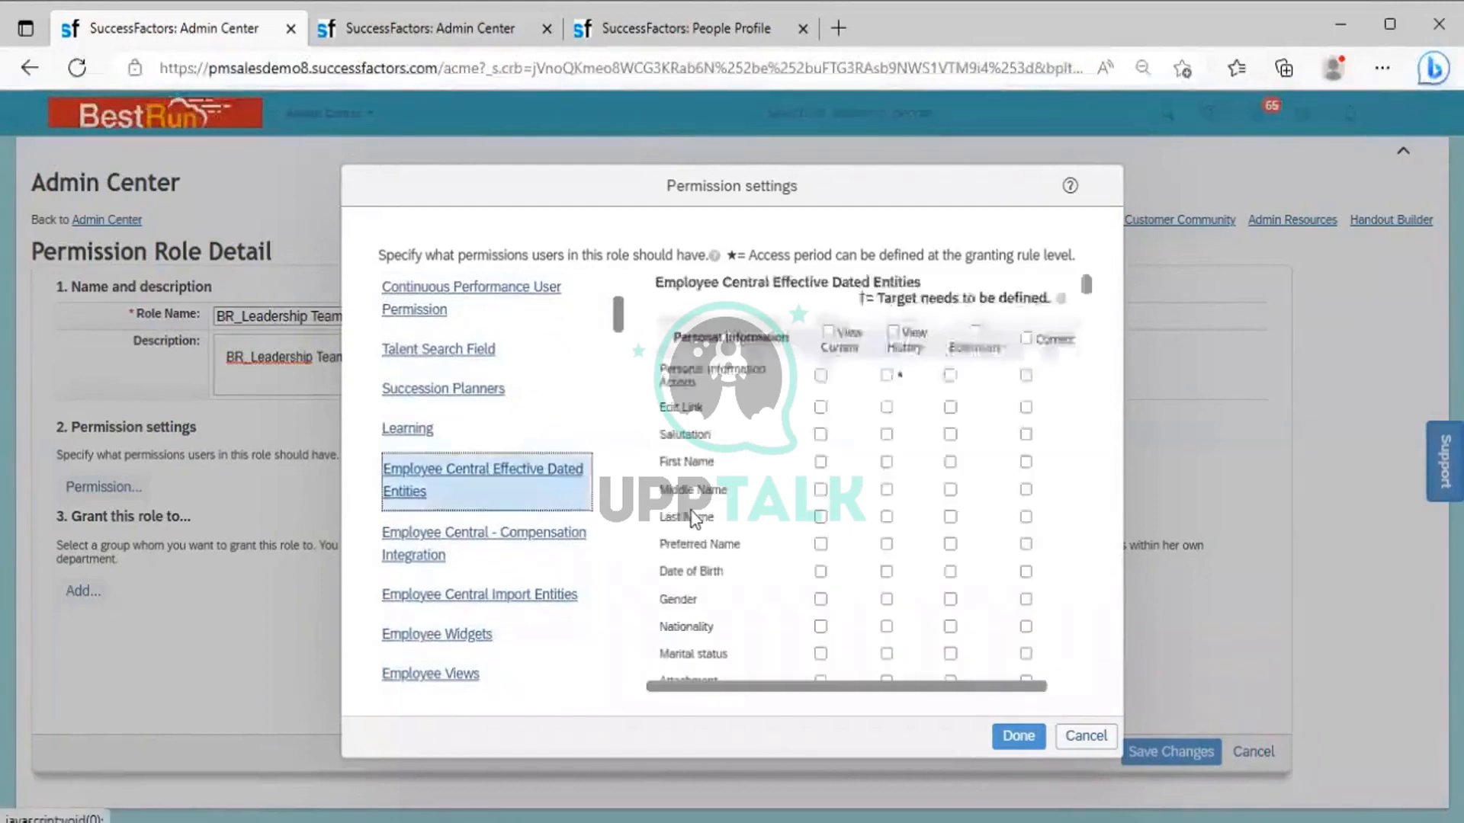
pyautogui.click(827, 332)
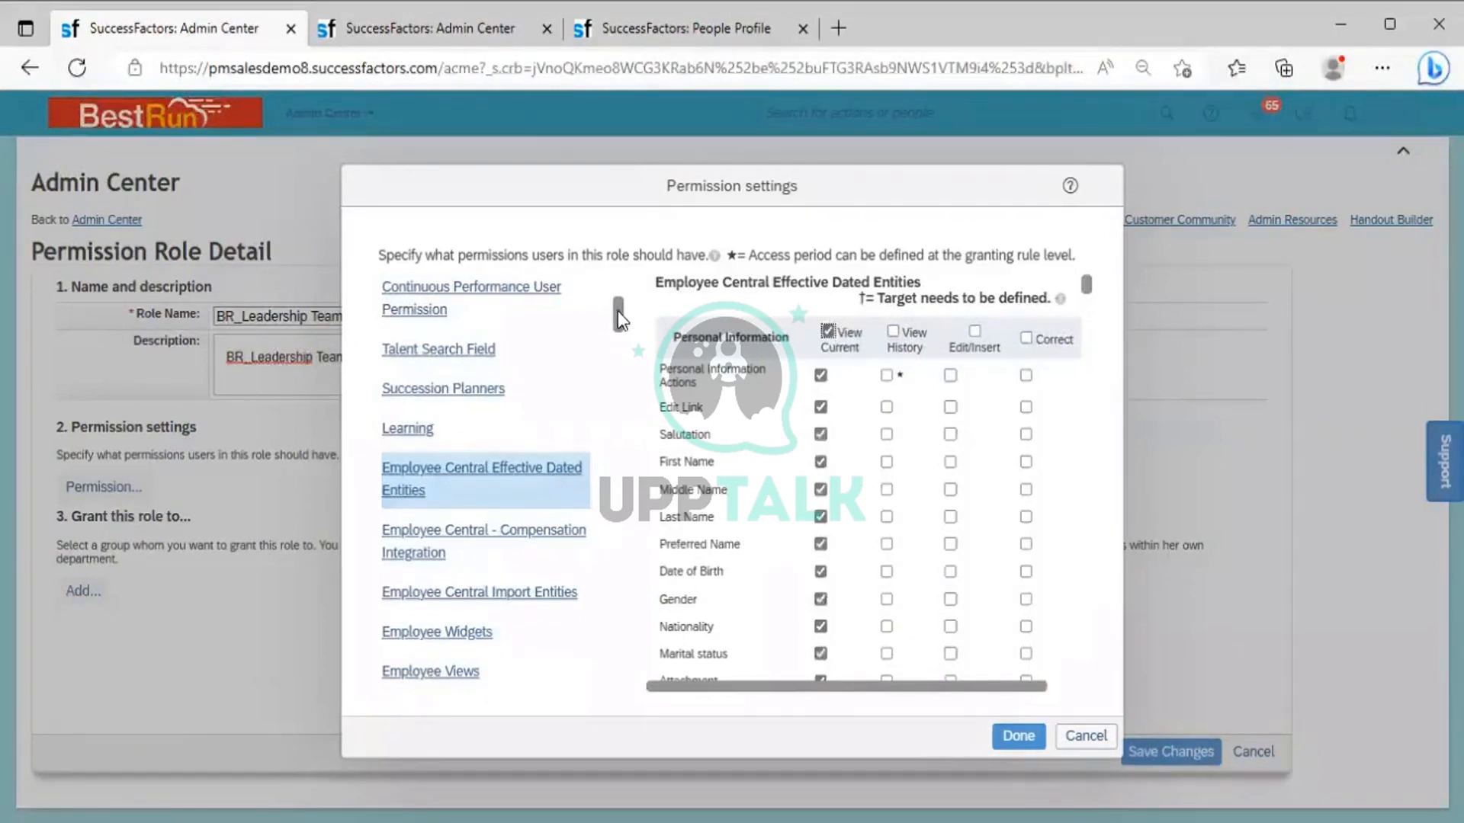
# Grant View access to all Employee Profile fields in the Employee Data permissions.
pyautogui.moveTo(618, 319); pyautogui.dragTo(620, 350)
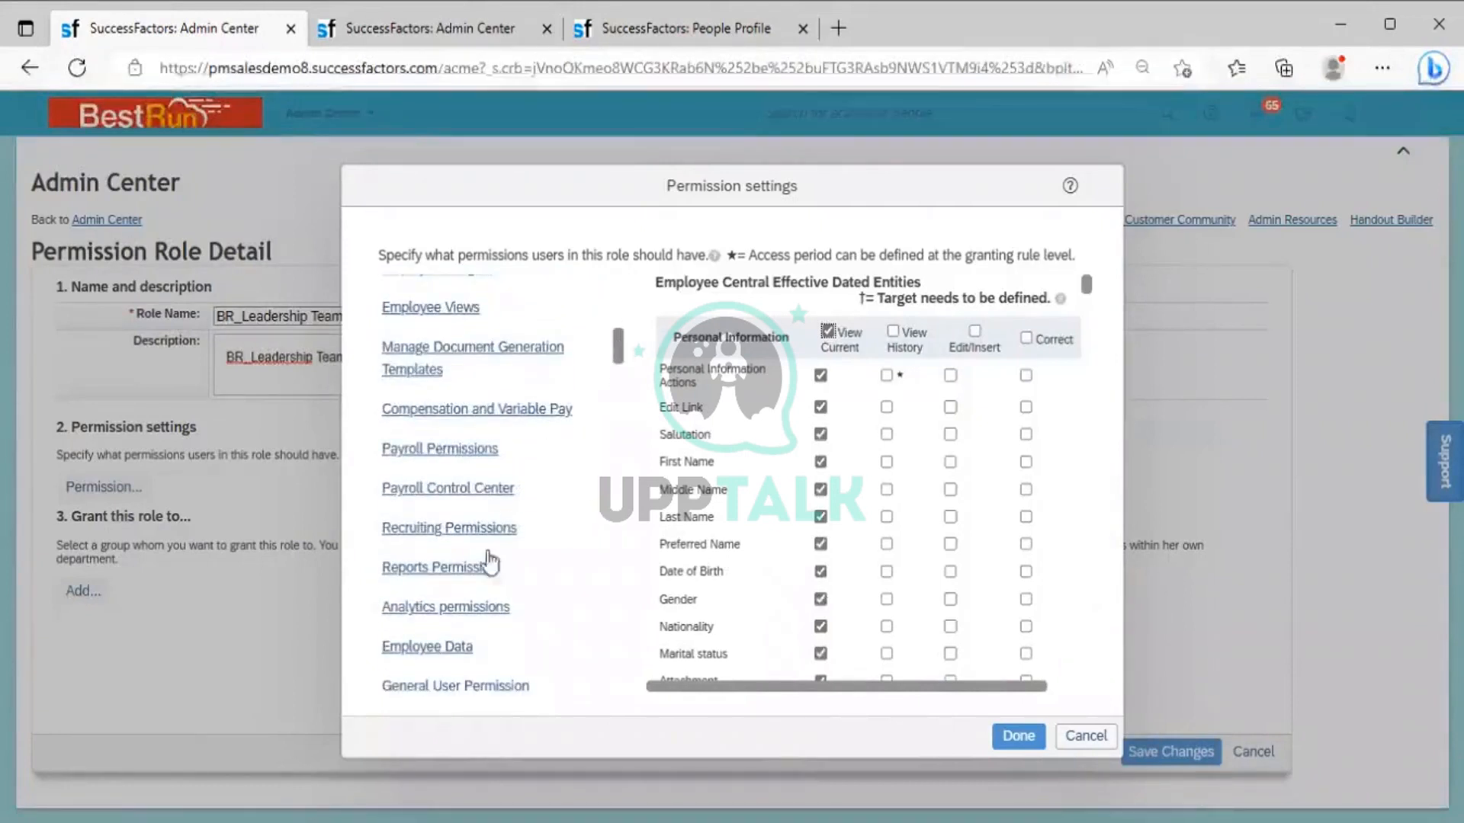
pyautogui.click(442, 655)
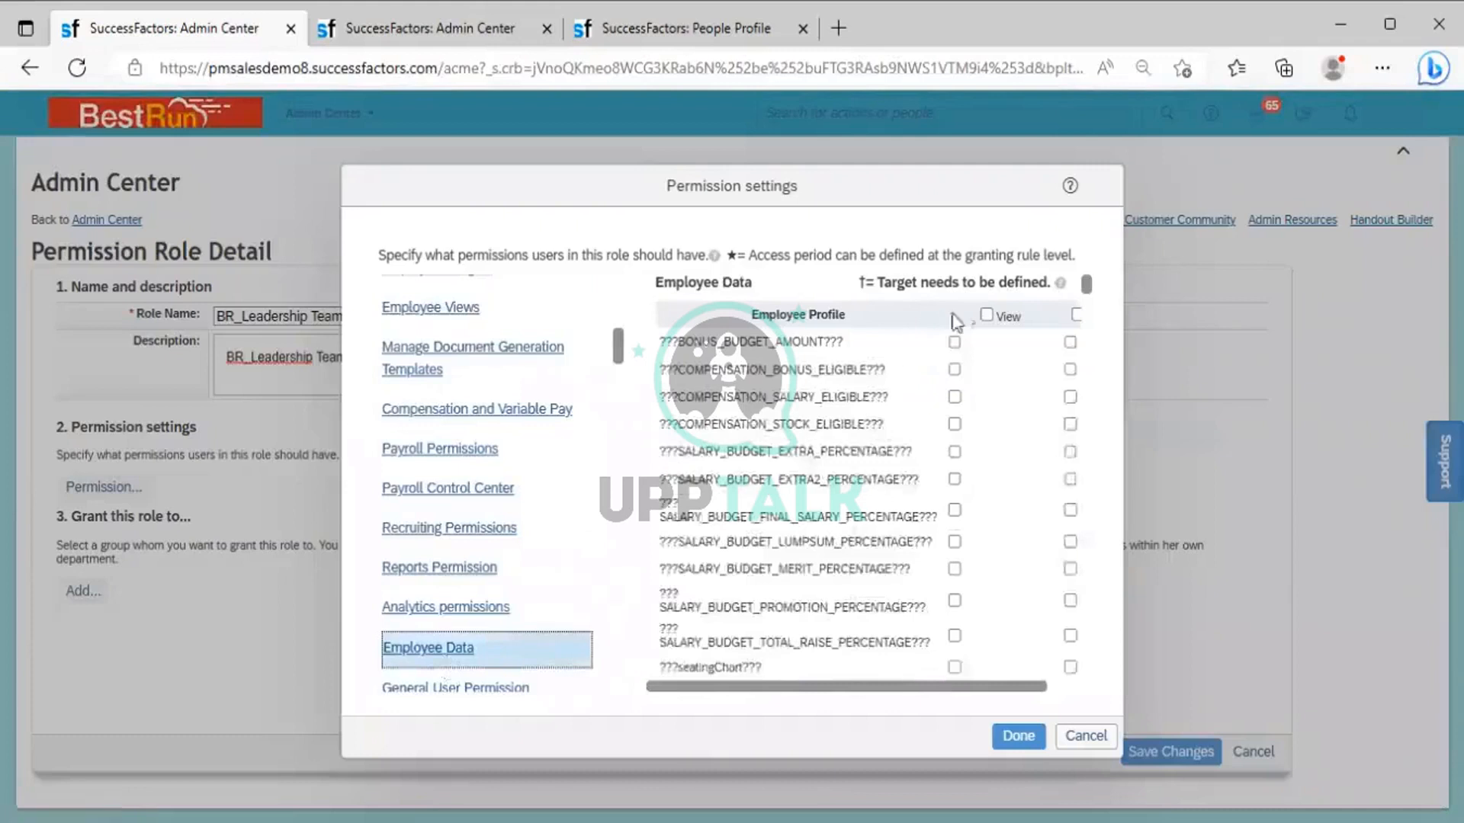
pyautogui.click(986, 315)
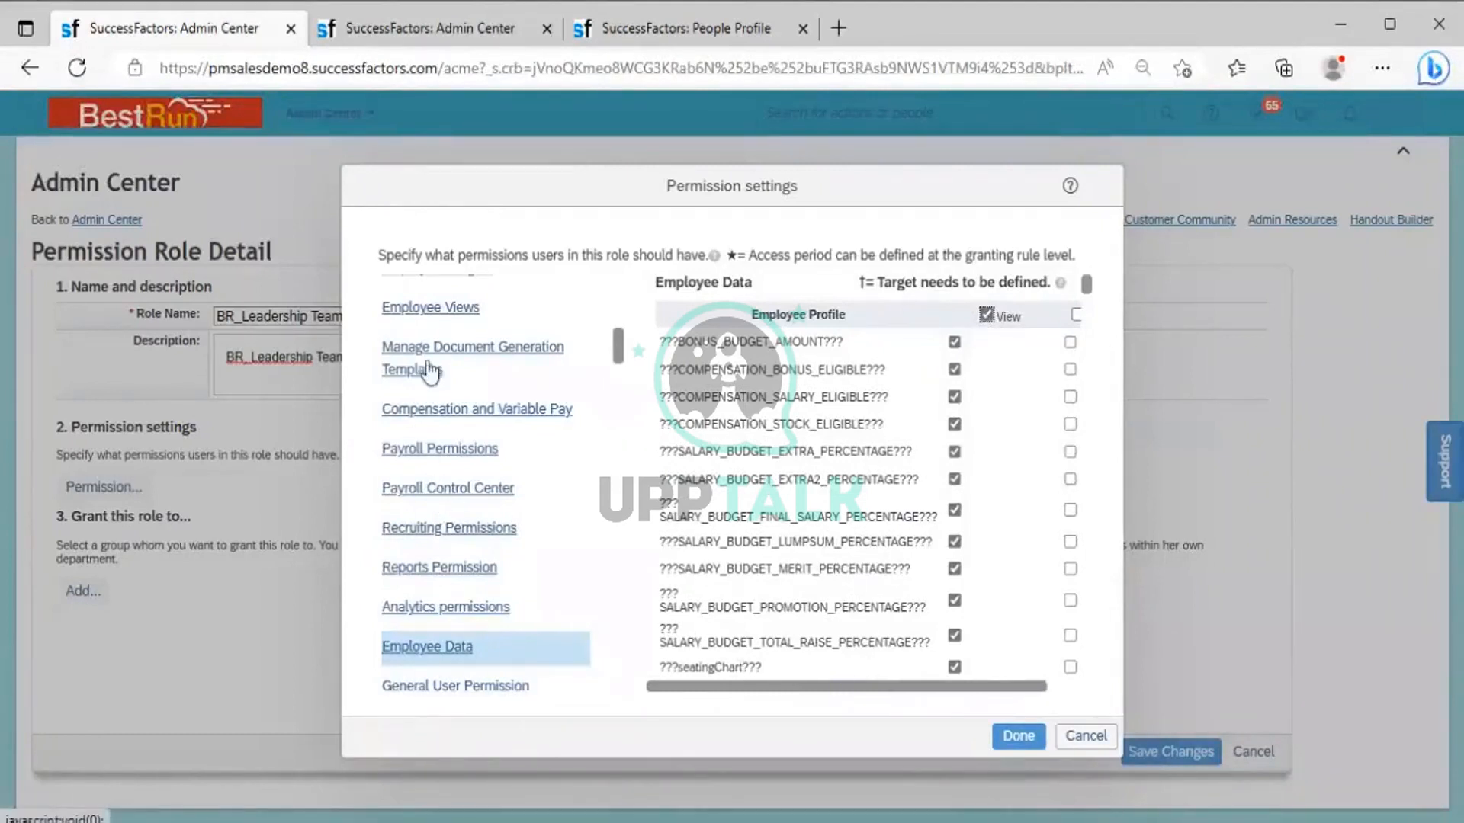
# Show the Employee Views permissions, apply the selected permission settings to the role, and look through its permission list.
pyautogui.click(442, 314)
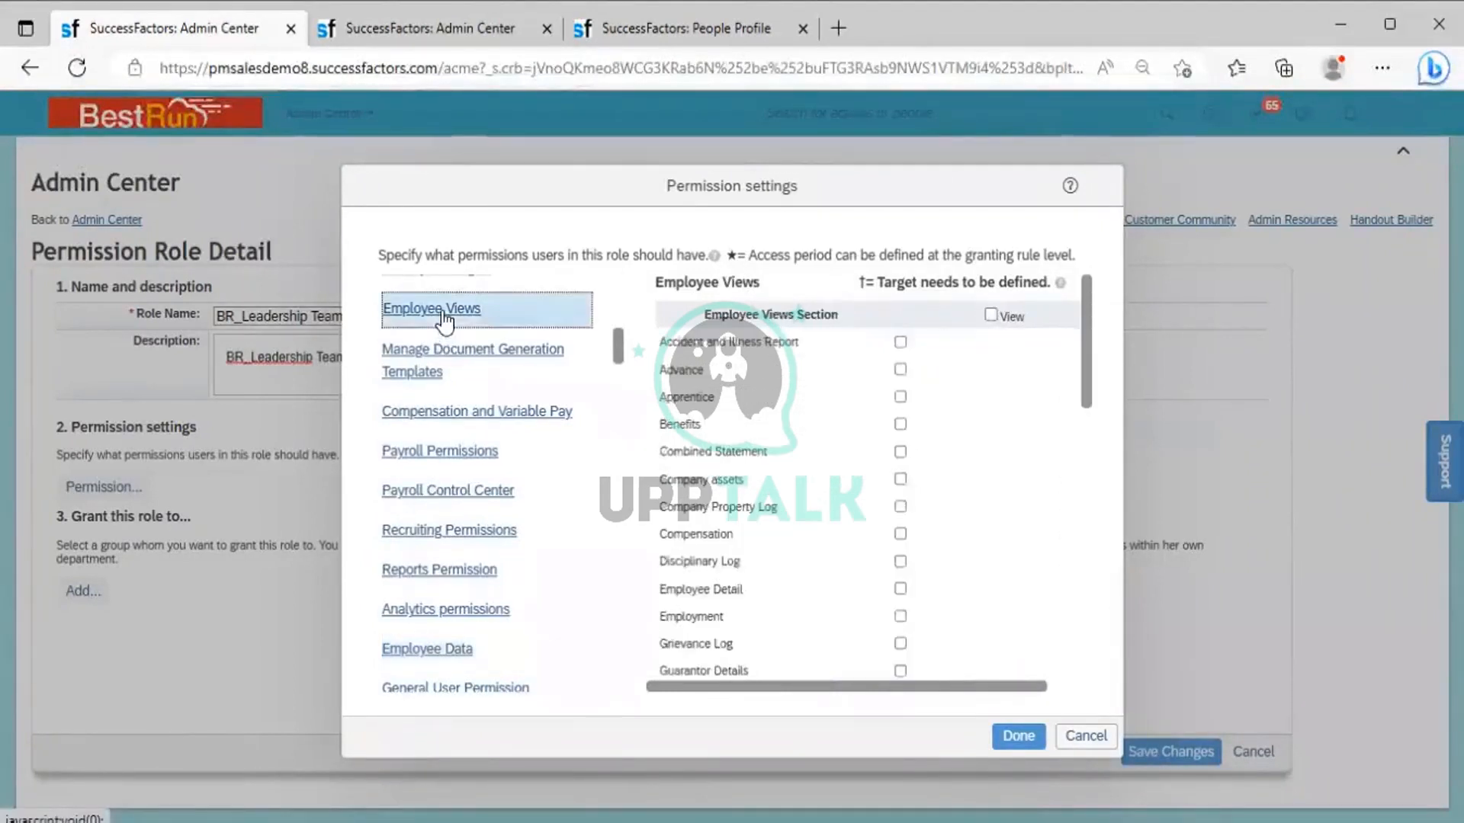
pyautogui.click(995, 734)
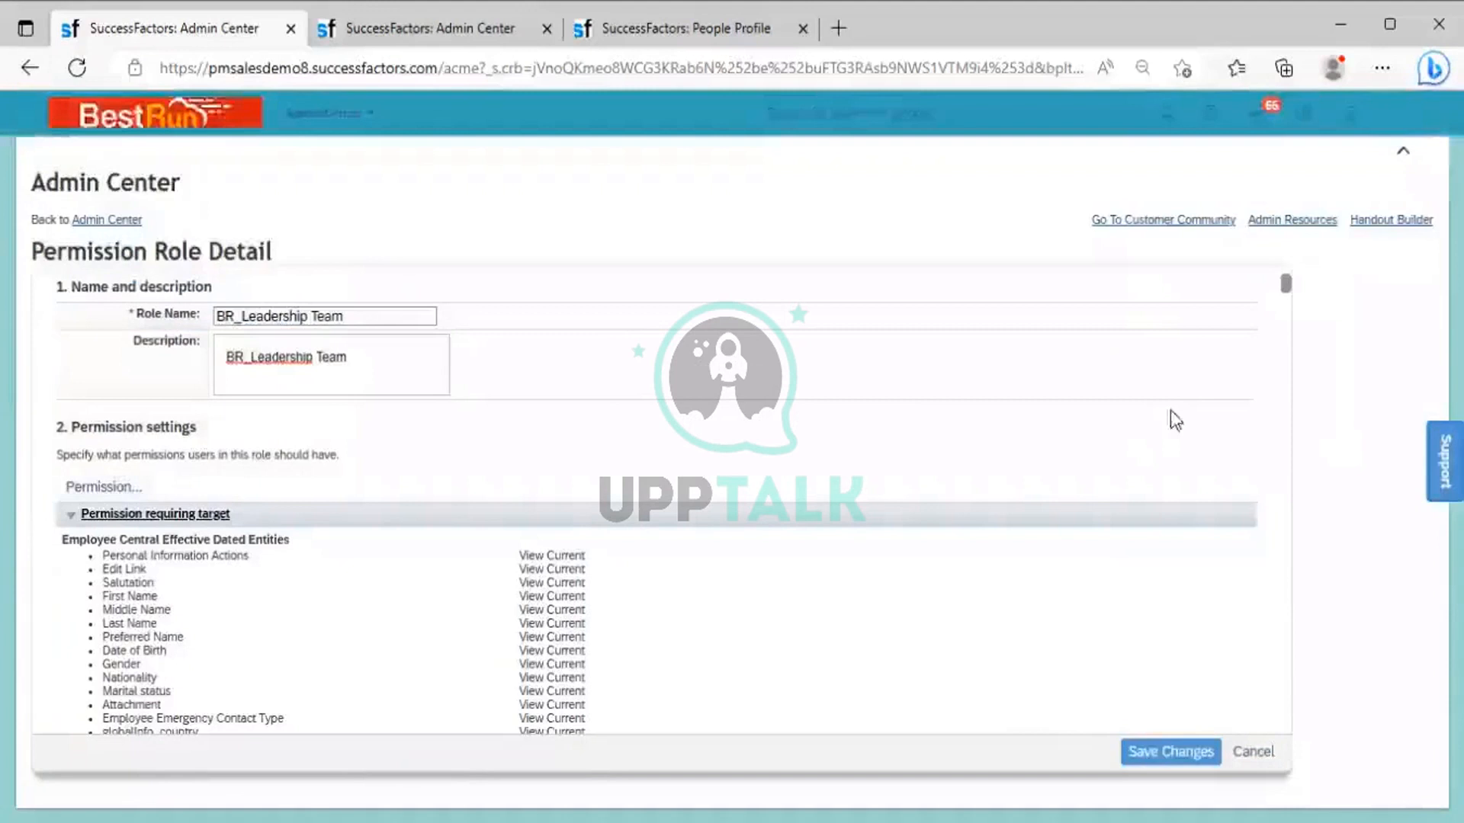
pyautogui.moveTo(1285, 283); pyautogui.dragTo(1273, 369)
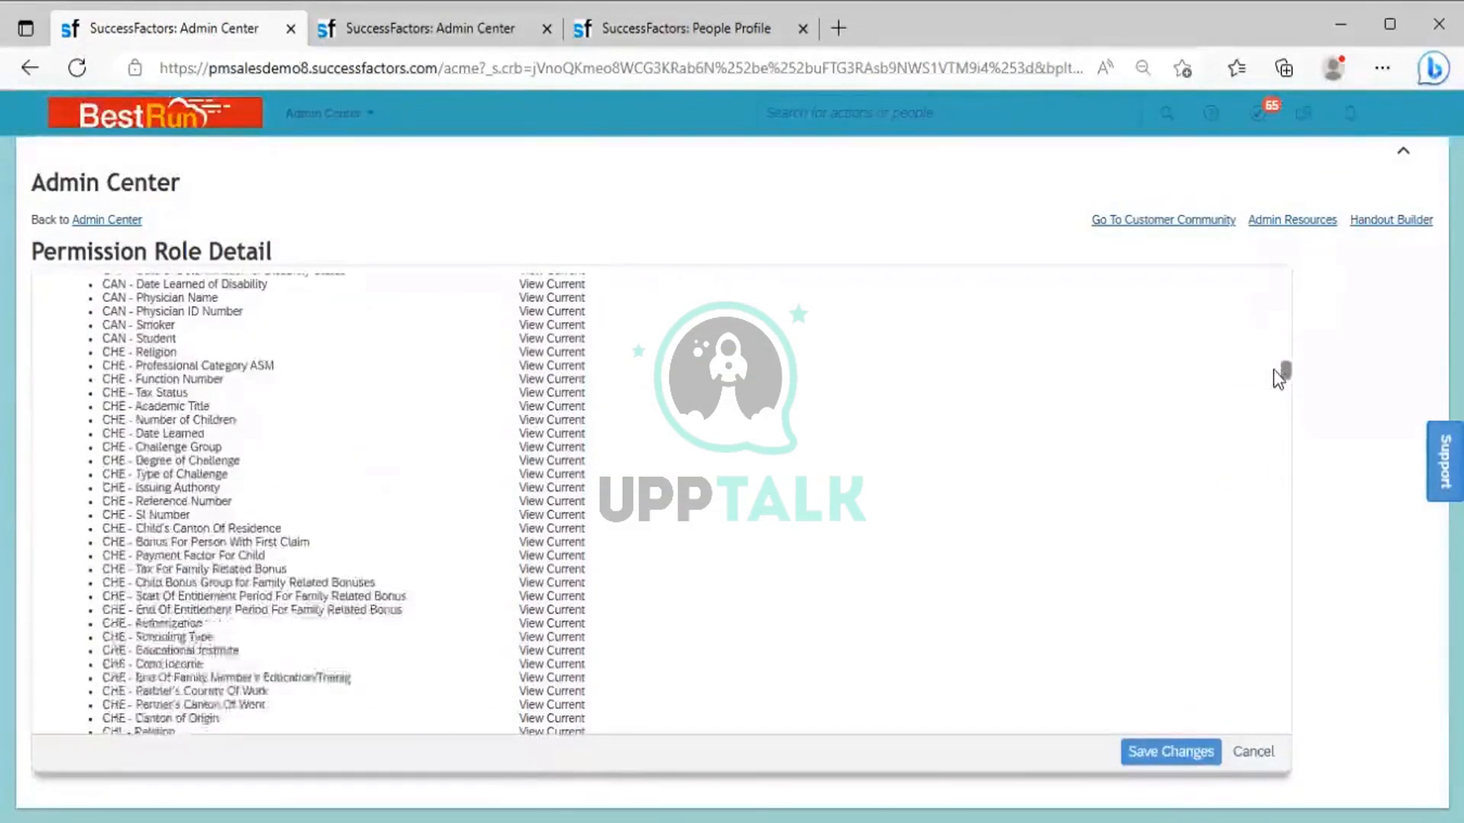